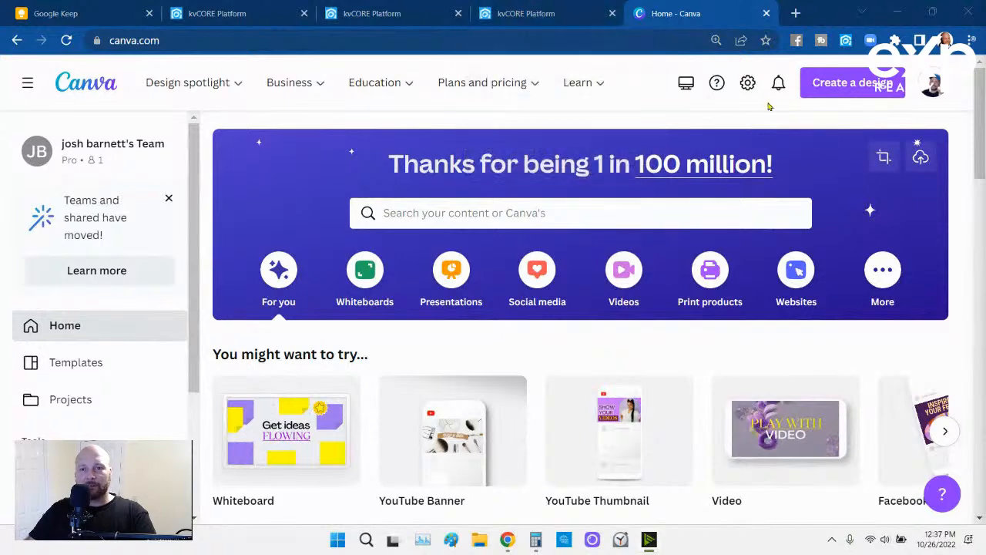
Create a new custom-size design of 500 × 500 px
click(844, 87)
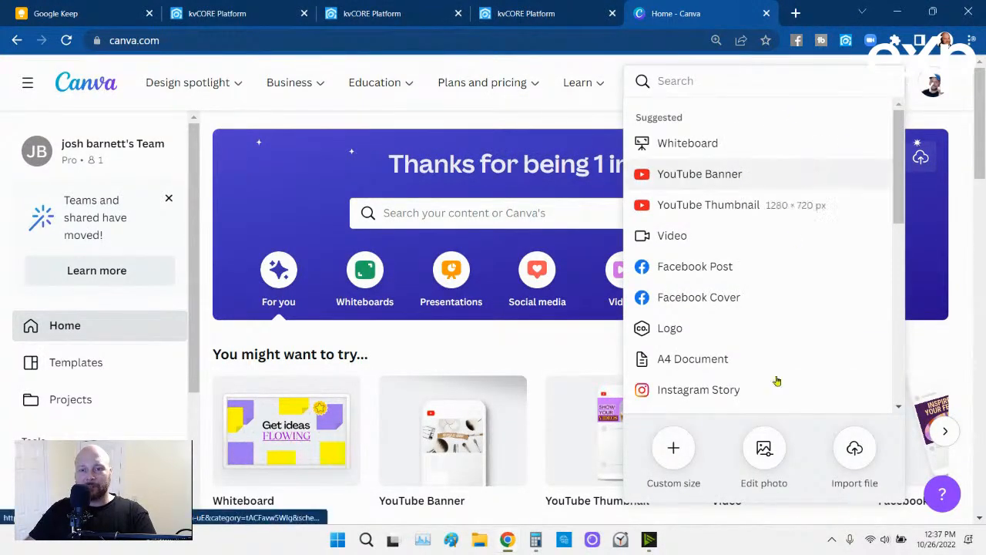
click(682, 452)
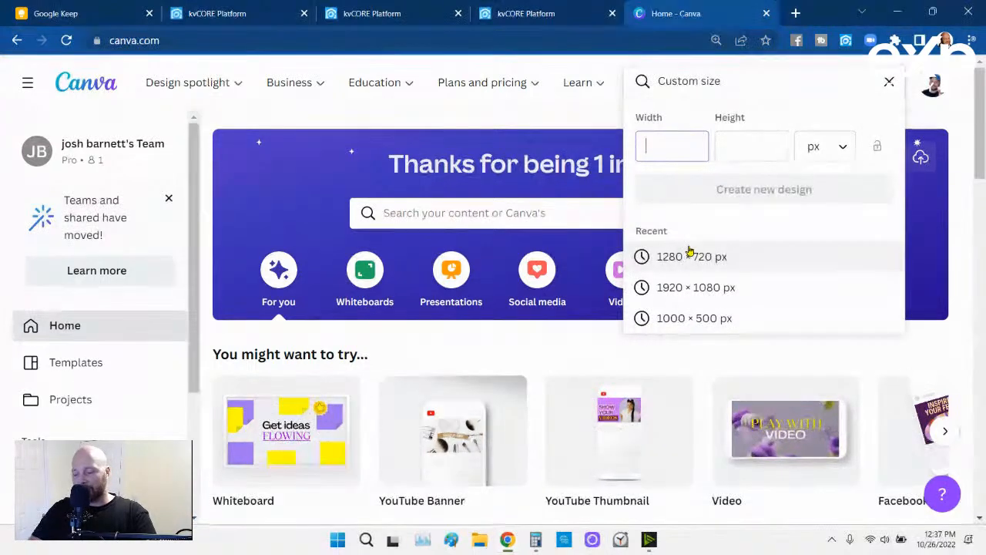
text(500)
key(Tab)
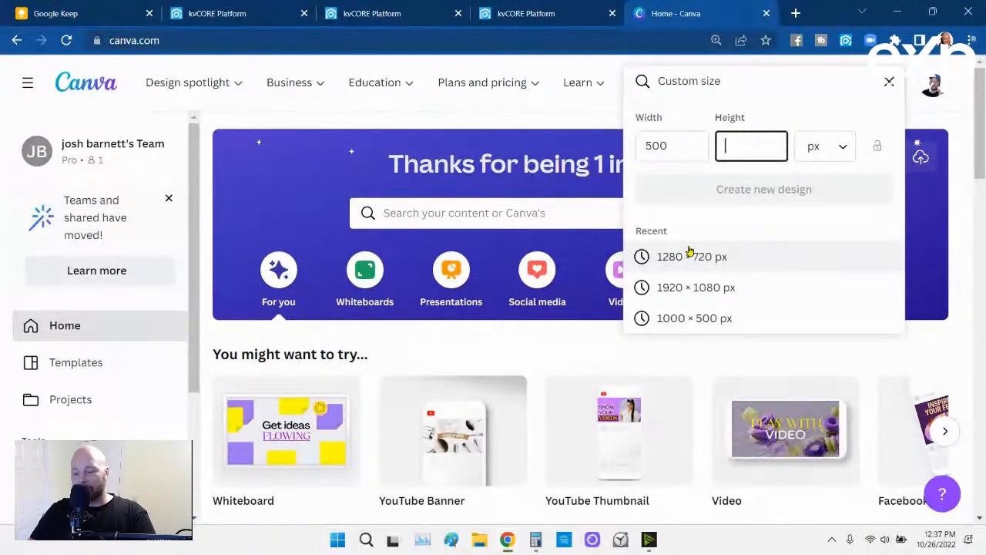
text(500)
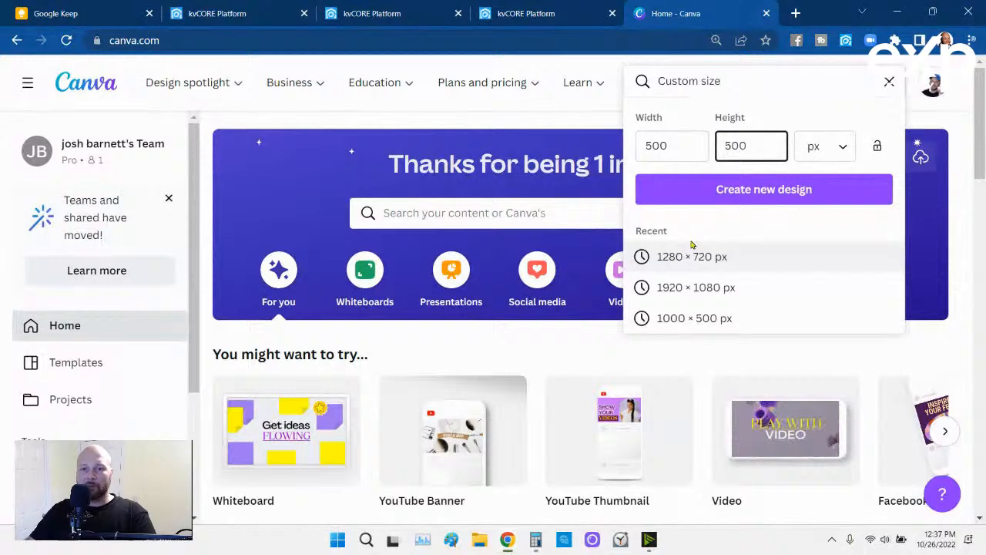
click(741, 196)
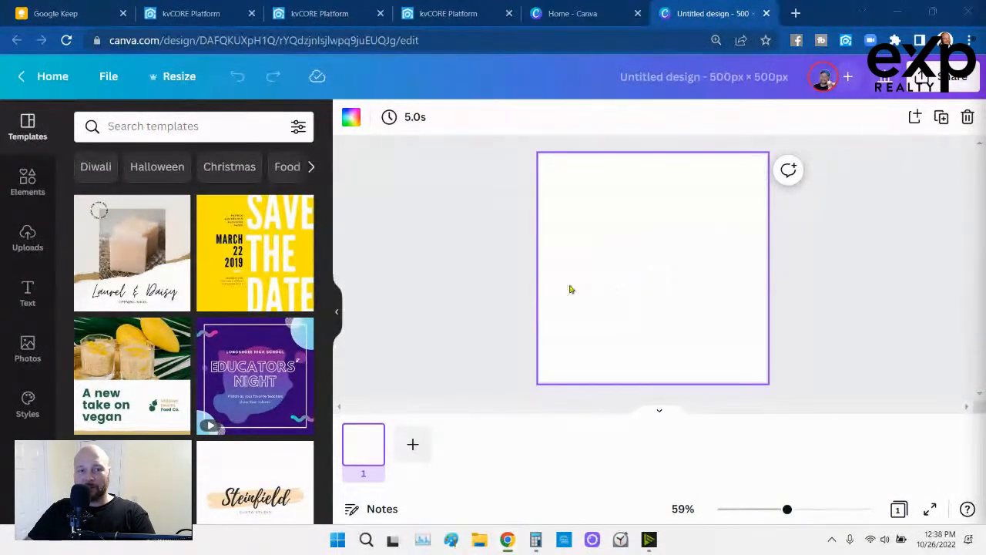
Start a file upload and browse to the mls photo folder inside Propics of the Homestead listing
click(31, 247)
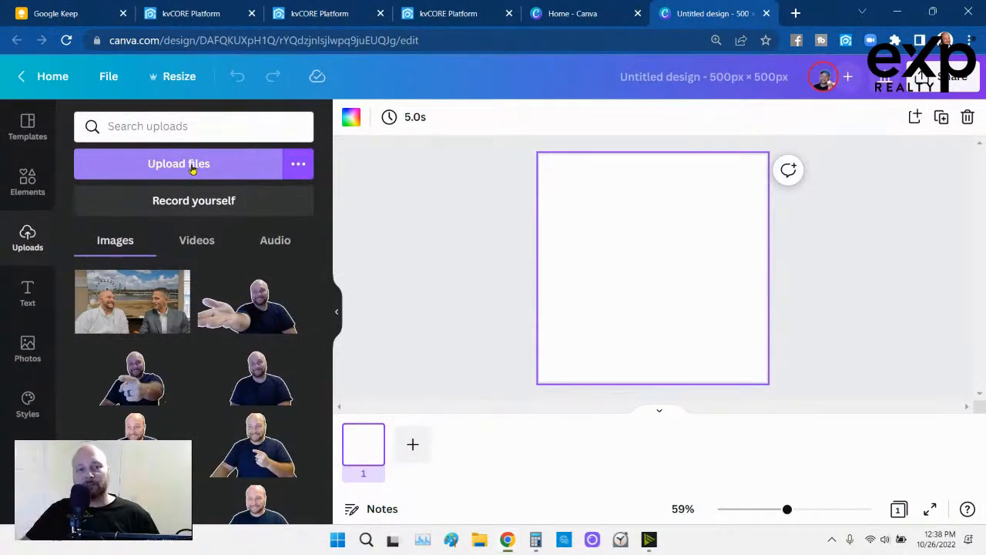
click(192, 164)
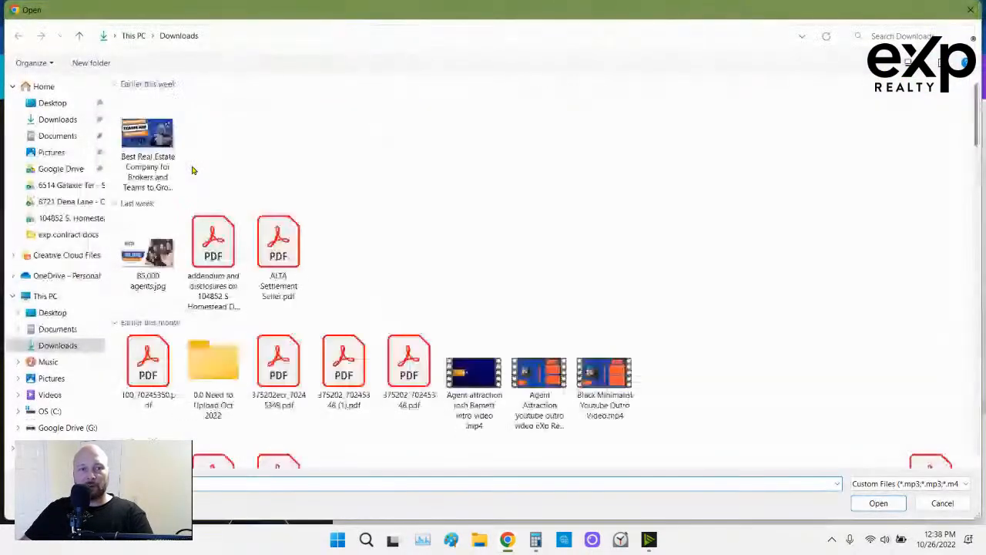
click(71, 218)
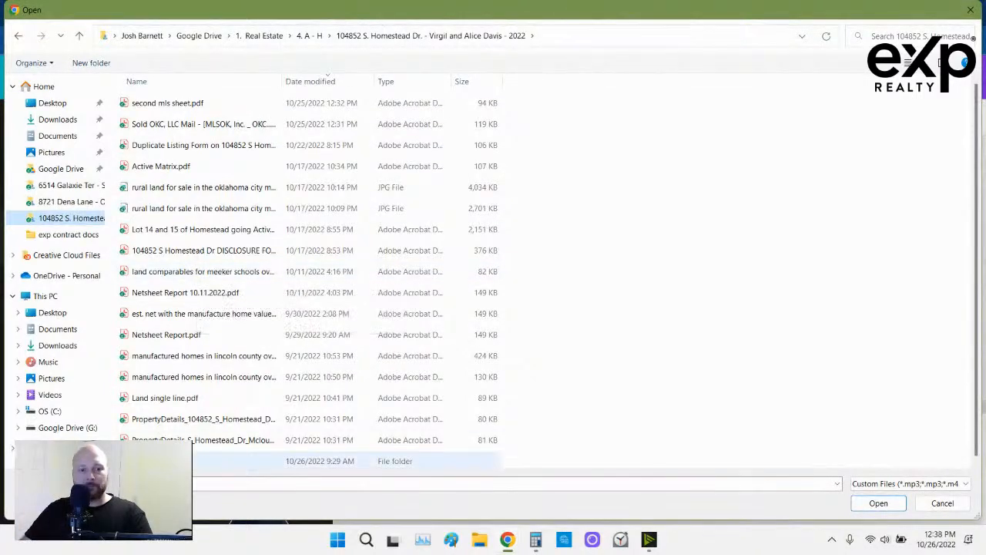
click(223, 459)
double_click(224, 460)
double_click(148, 119)
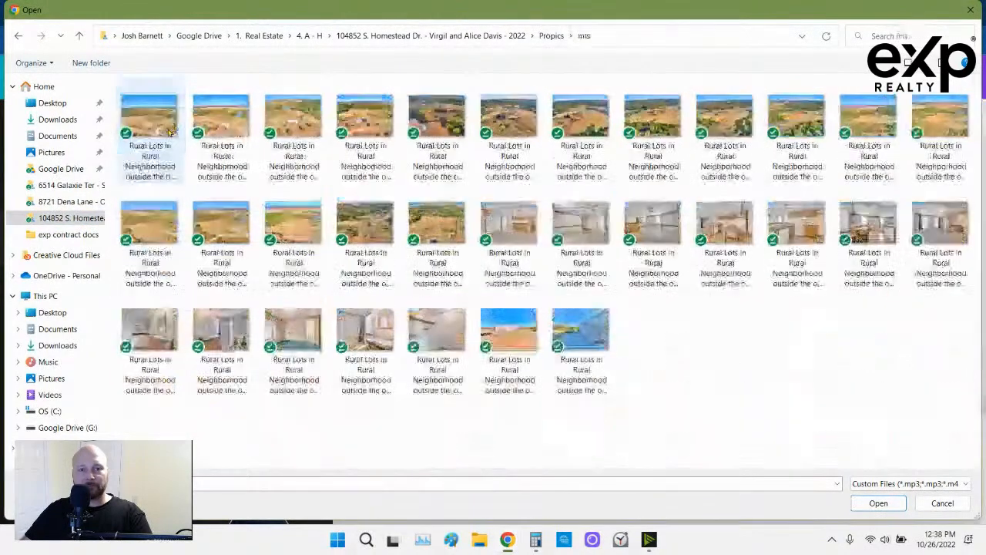
Upload three aerial photos of the rural lots: the third, seventh and tenth images in the mls folder
click(293, 123)
ctrl+click(562, 140)
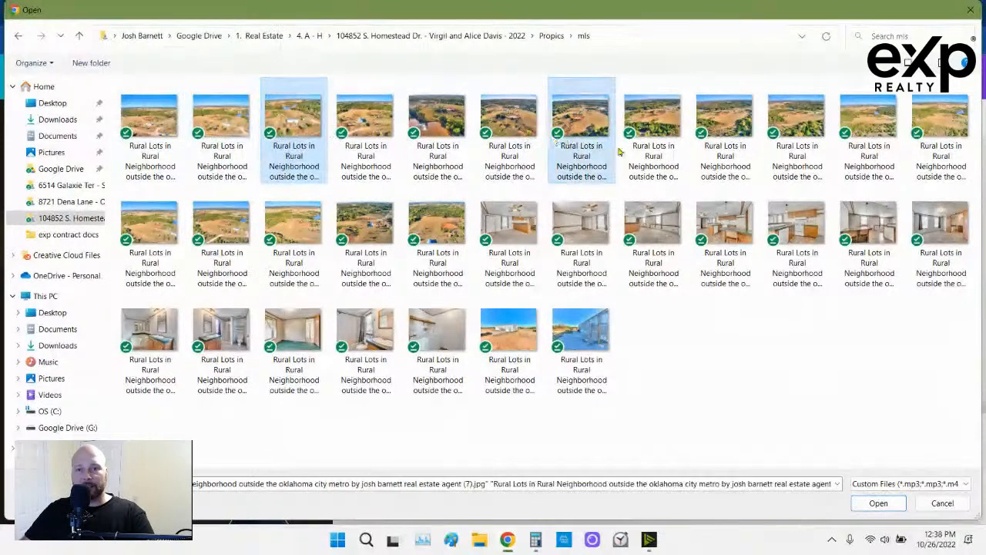
ctrl+click(782, 142)
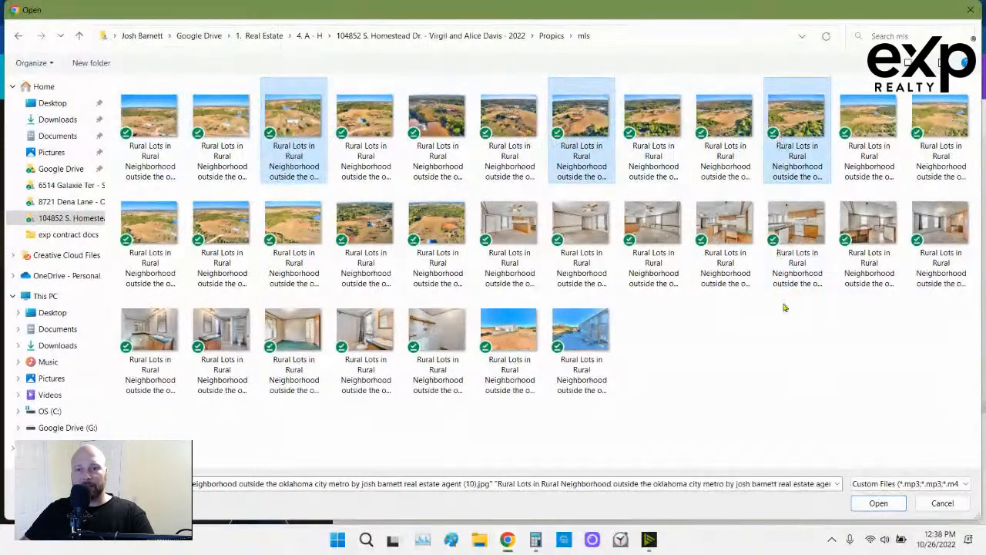
click(888, 504)
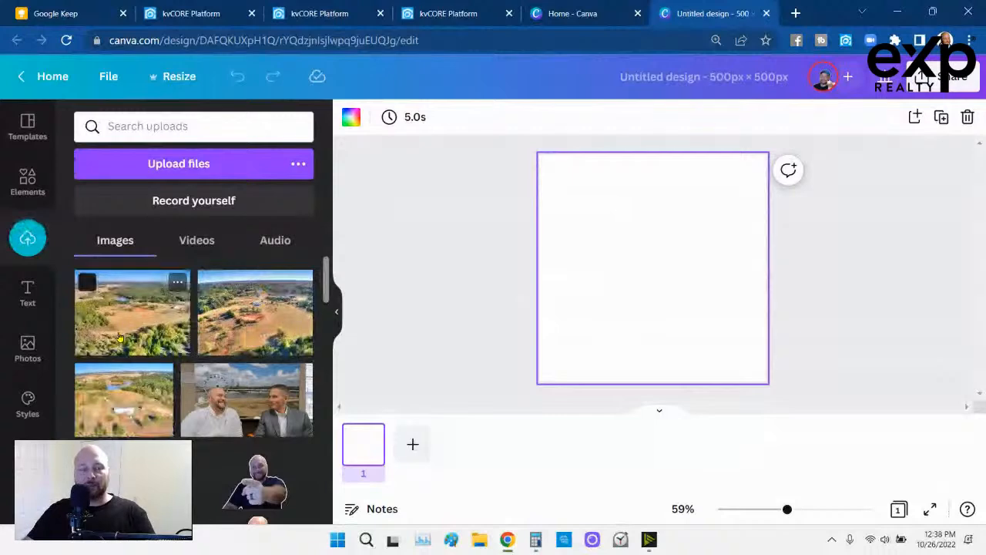
Start another file upload and browse to the Propics folder of the Foxmor listing under 4. A - H
click(209, 165)
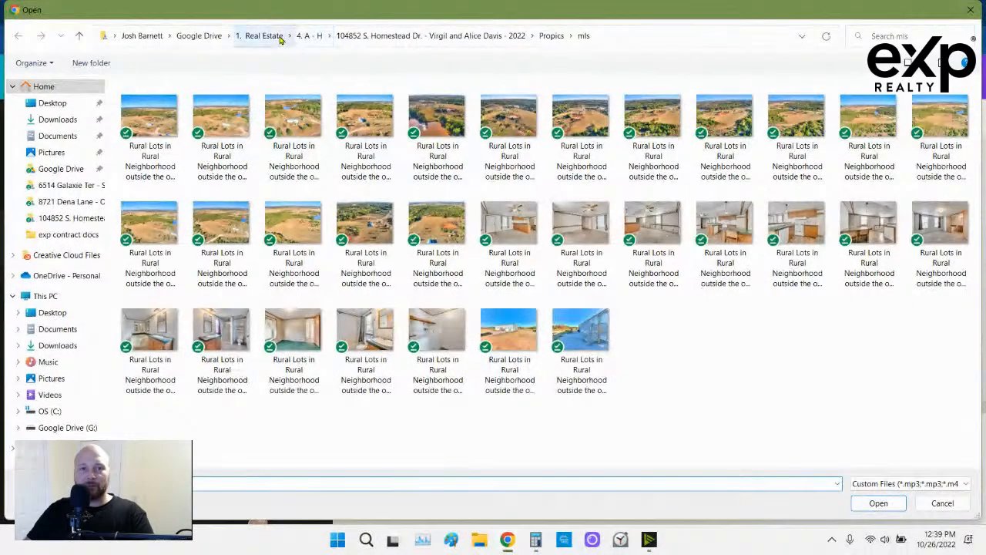
click(309, 36)
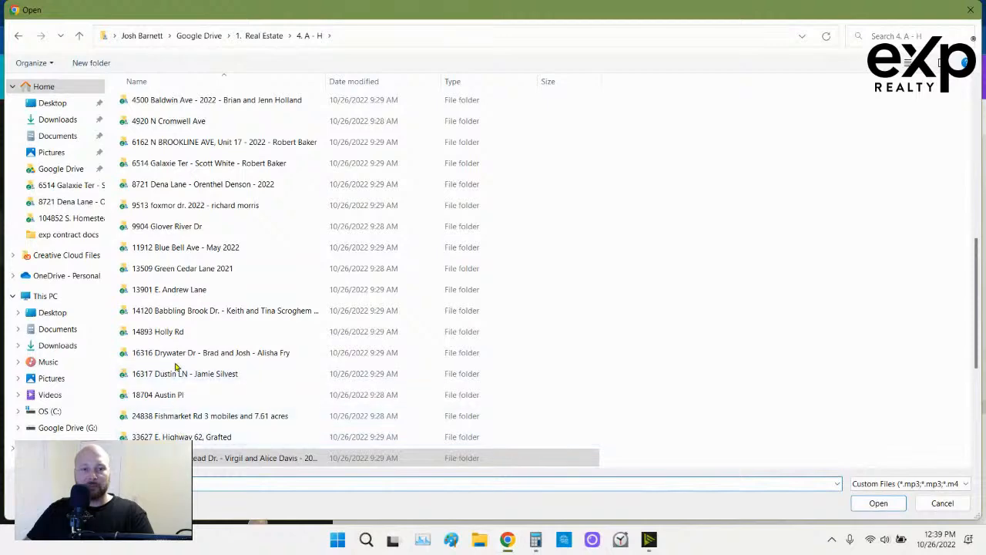
double_click(161, 206)
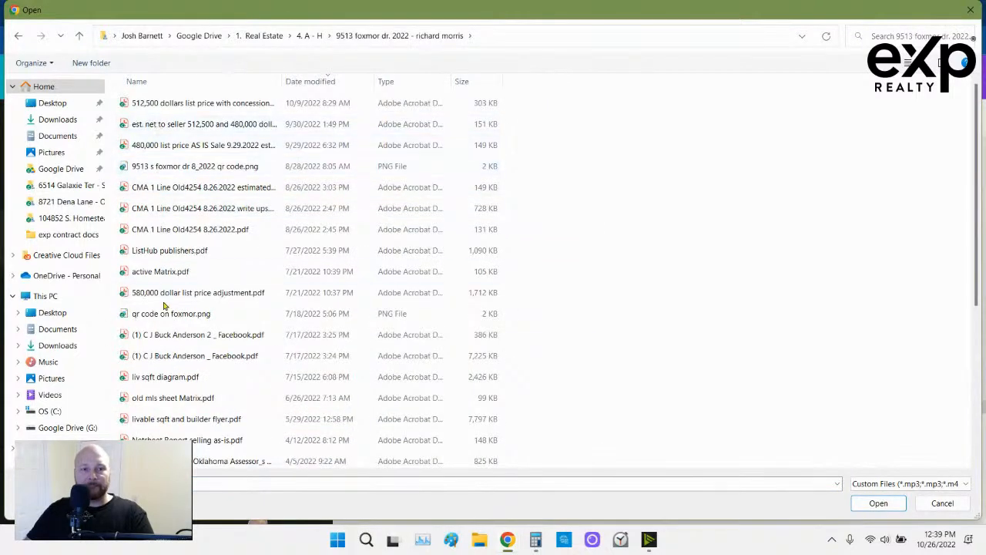
scroll(162, 339, down, 4)
double_click(162, 334)
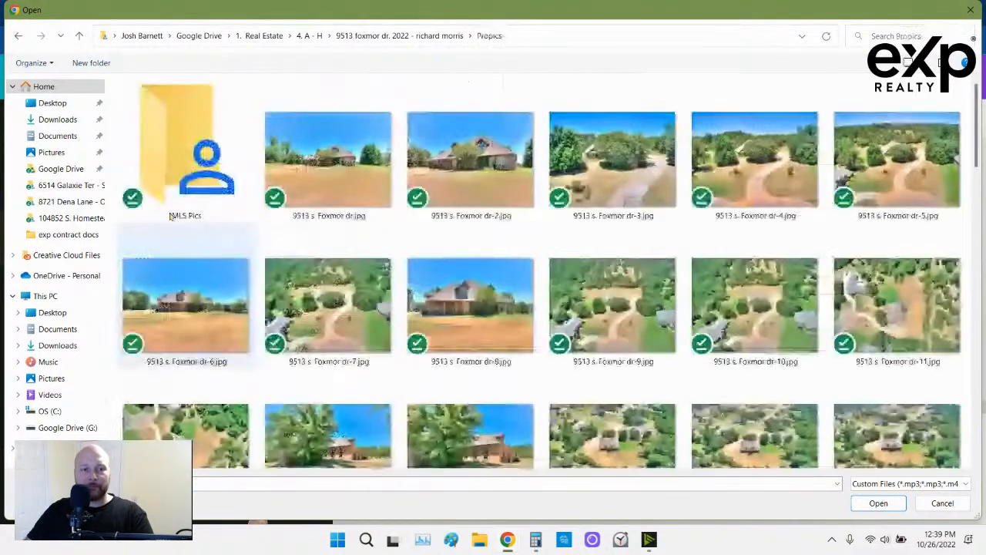
Check the MLS Pics subfolder, and from Propics upload the front-yard photo with the large tree, numbered 19
double_click(176, 154)
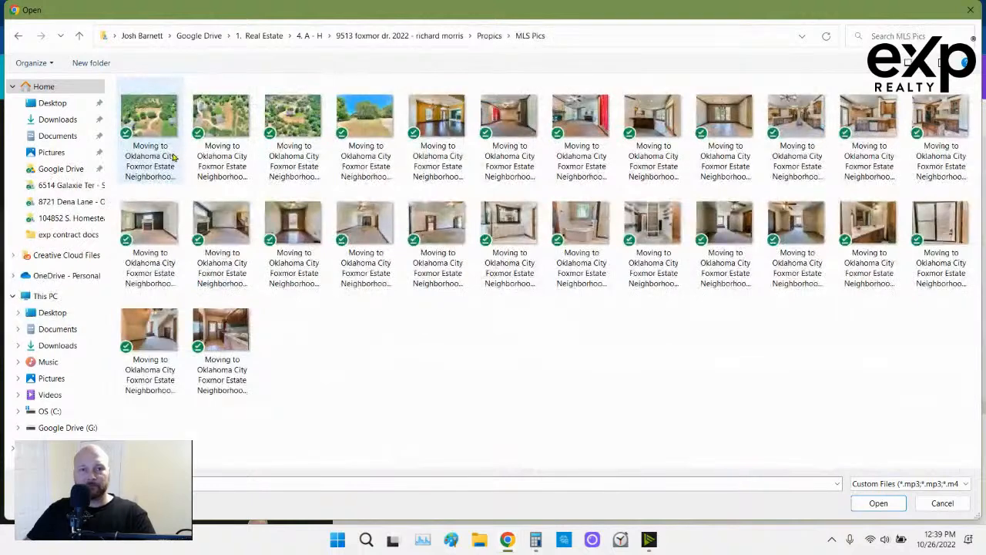
click(487, 35)
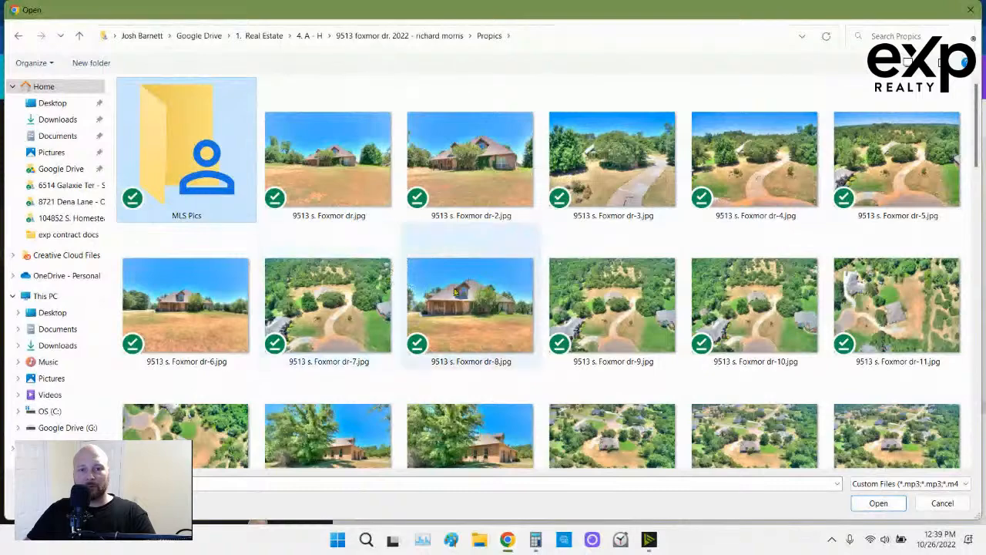
scroll(512, 302, down, 3)
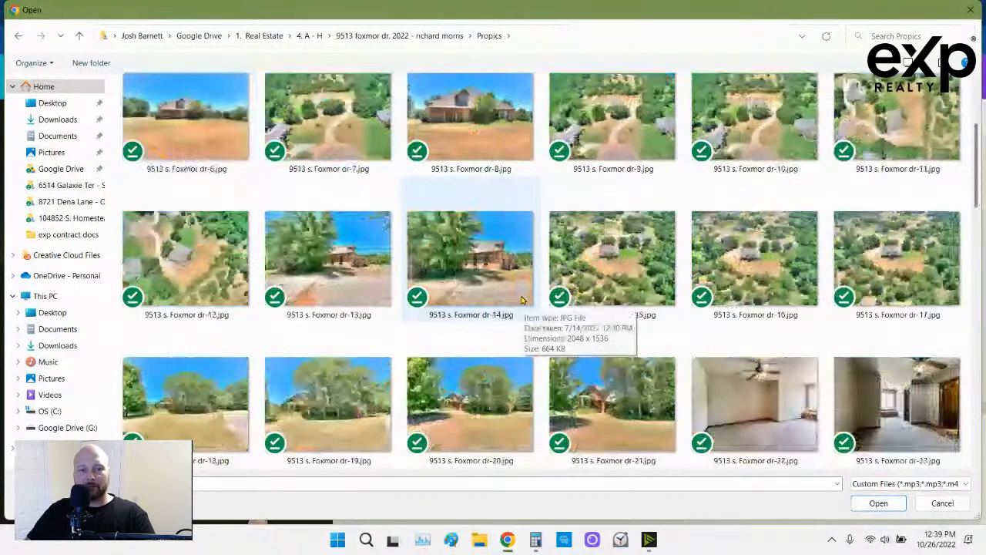
click(341, 387)
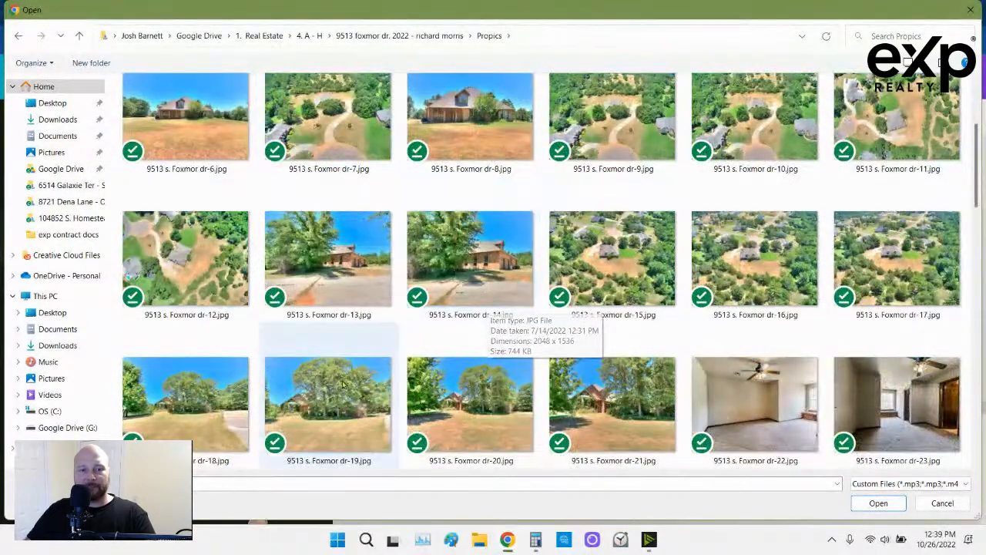
click(853, 504)
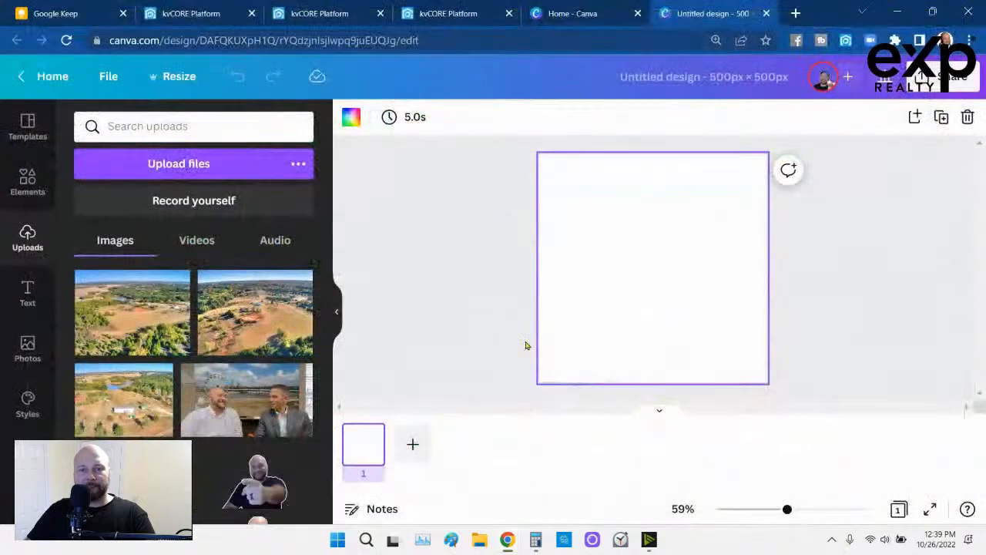
Upload two interior photos from the Foxmor listing's MLS Pics folder: the yellow room with wood floor and the kitchen with island
click(205, 167)
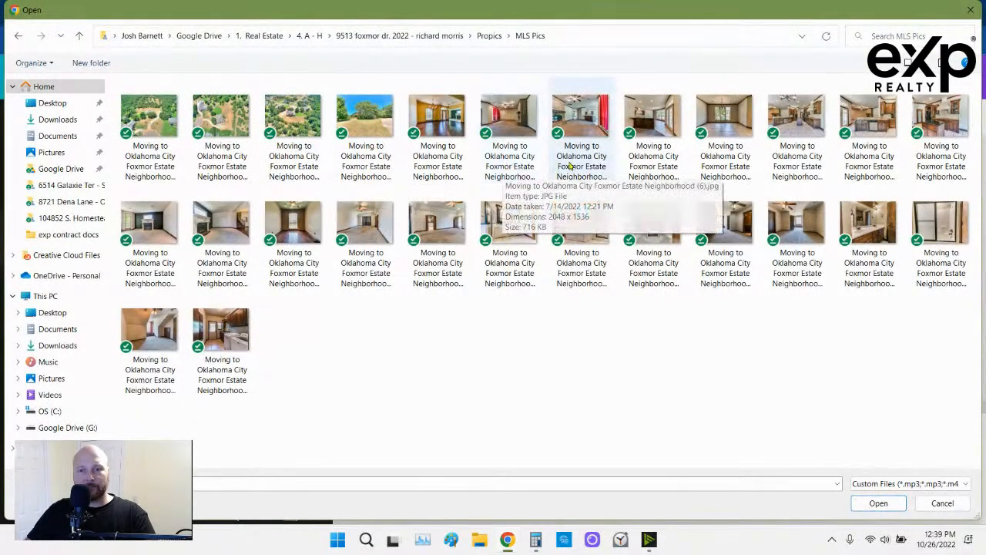
click(464, 154)
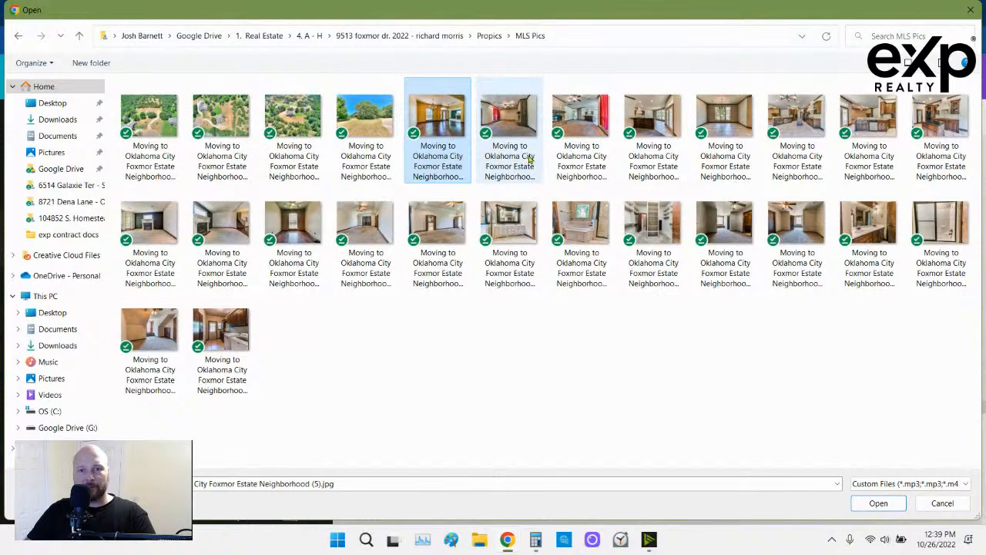
ctrl+click(807, 149)
click(876, 503)
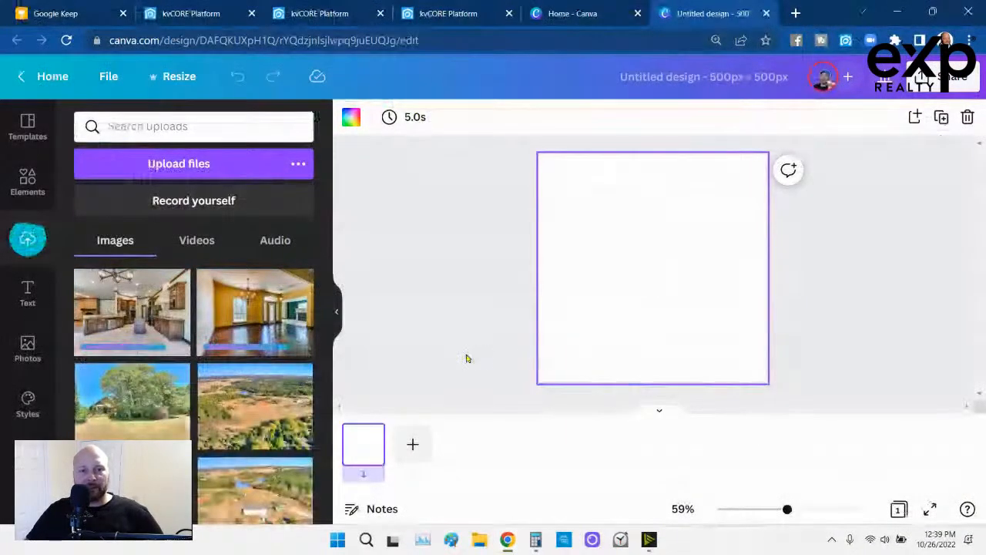
Add the uploaded aerial photo with the pond and long white building, enlarge it to the full page height and align its left edge with the page
scroll(239, 359, down, 1)
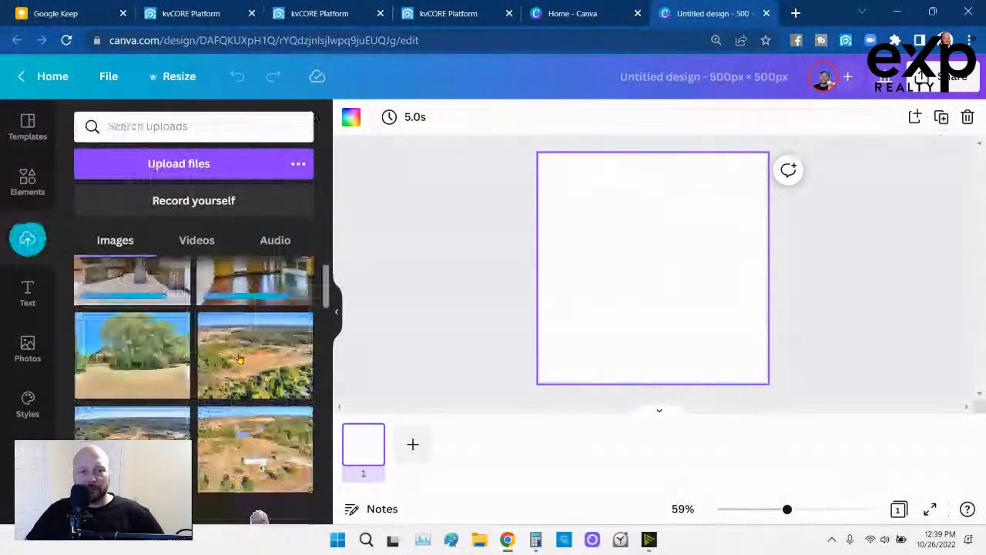
scroll(240, 359, down, 3)
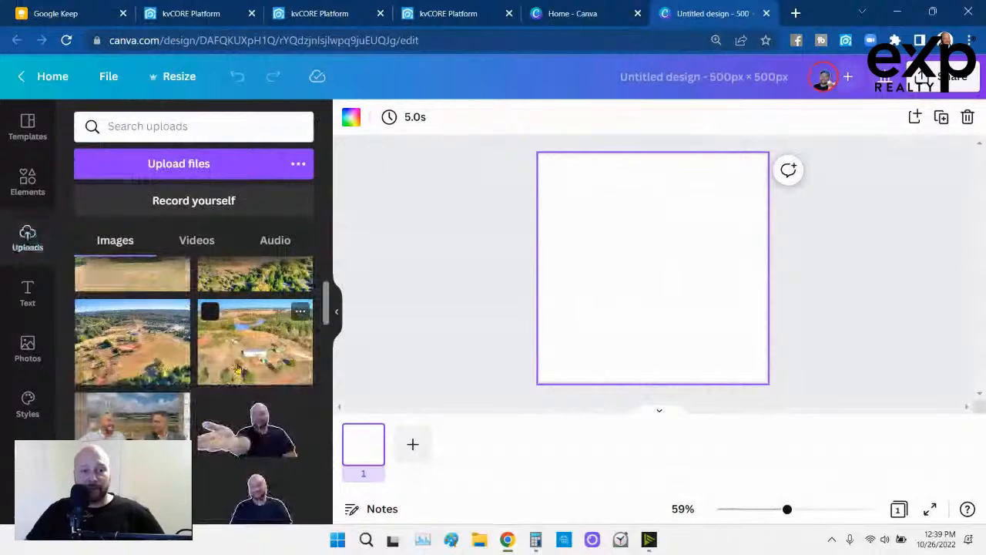
scroll(239, 371, up, 5)
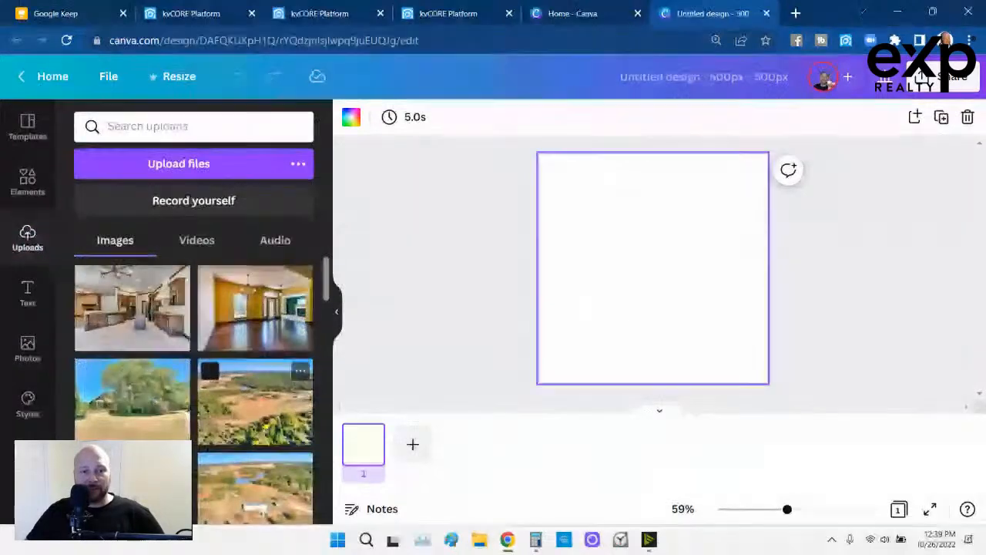
click(255, 485)
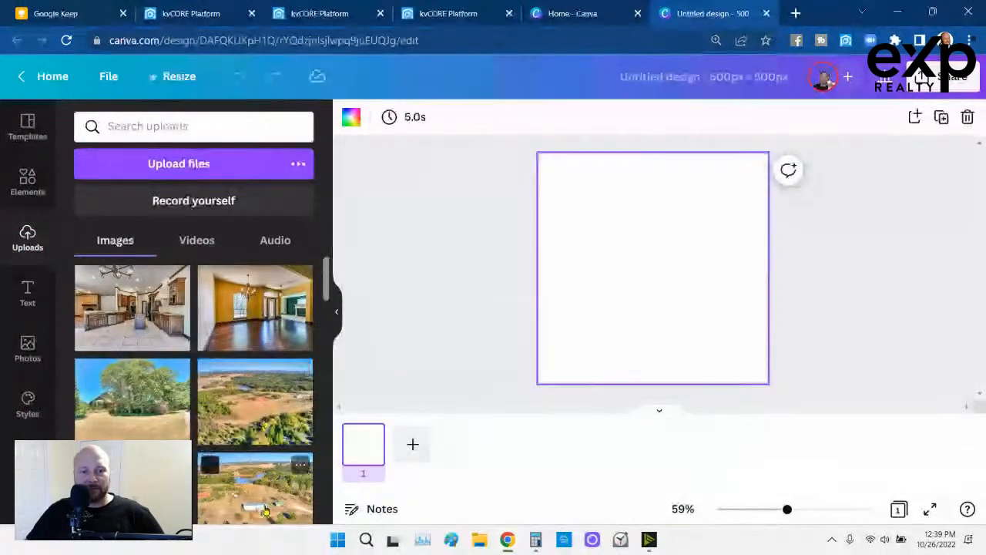
drag(568, 205, 529, 126)
drag(739, 335, 791, 396)
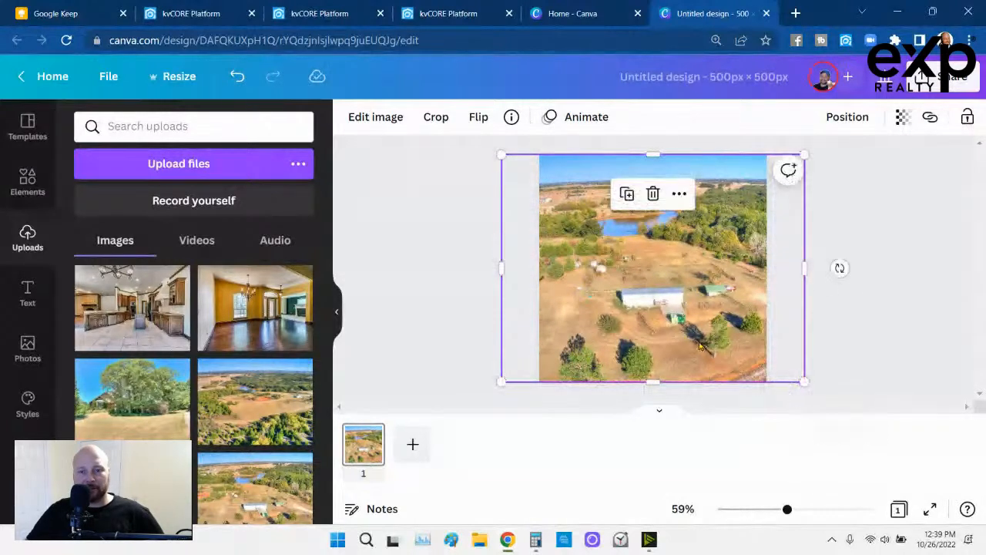
drag(700, 343, 740, 340)
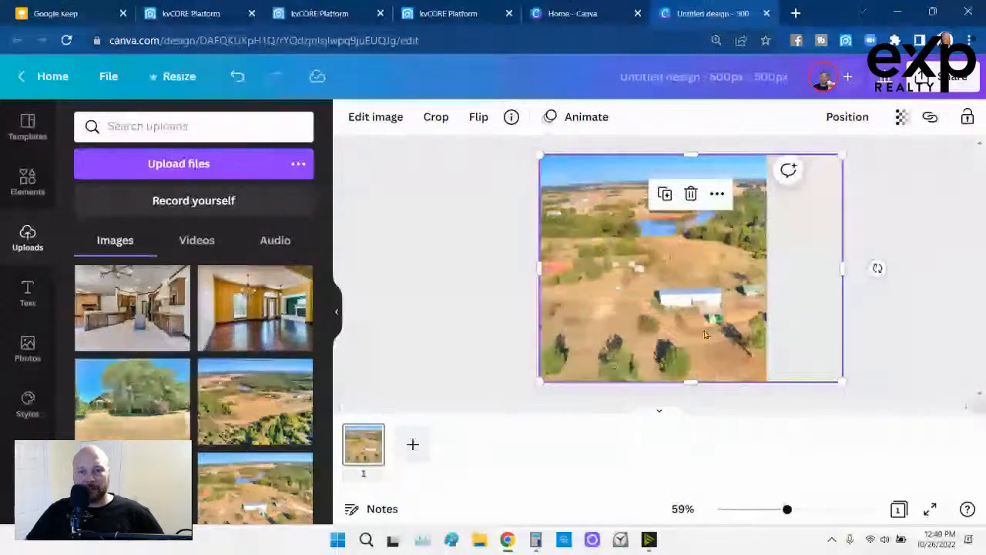
click(493, 261)
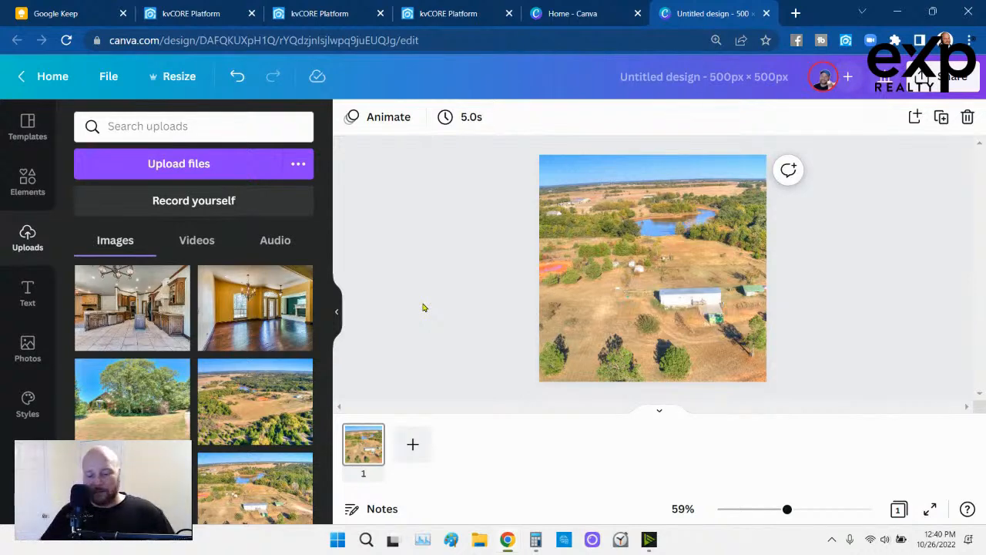
Search Google for "buying land in oklahoma" in a new browser tab
click(794, 13)
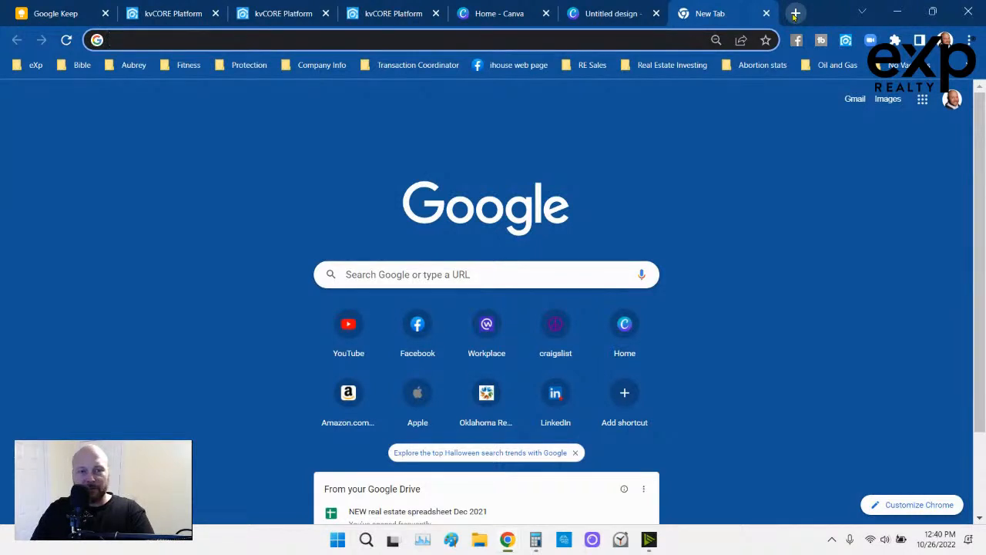
text(buy)
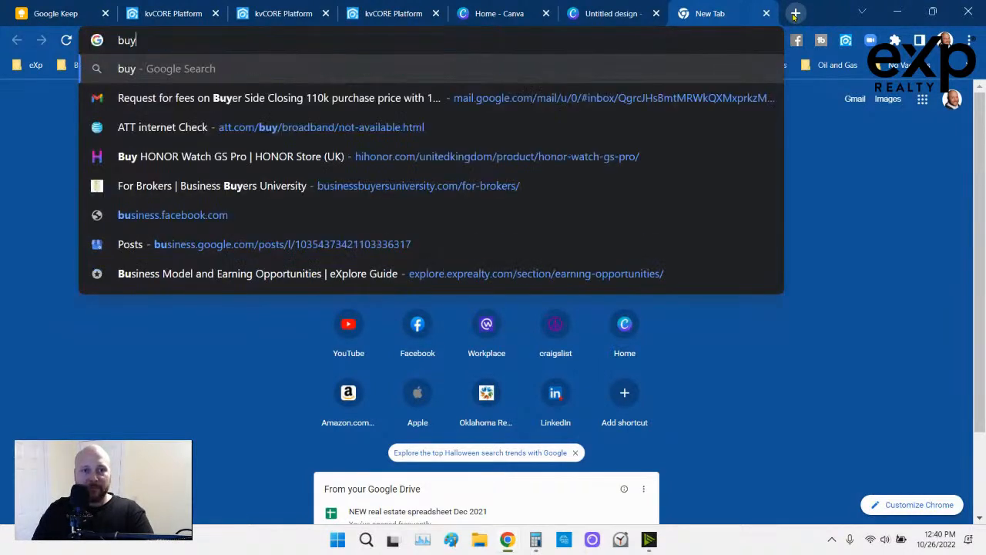
text(ing land)
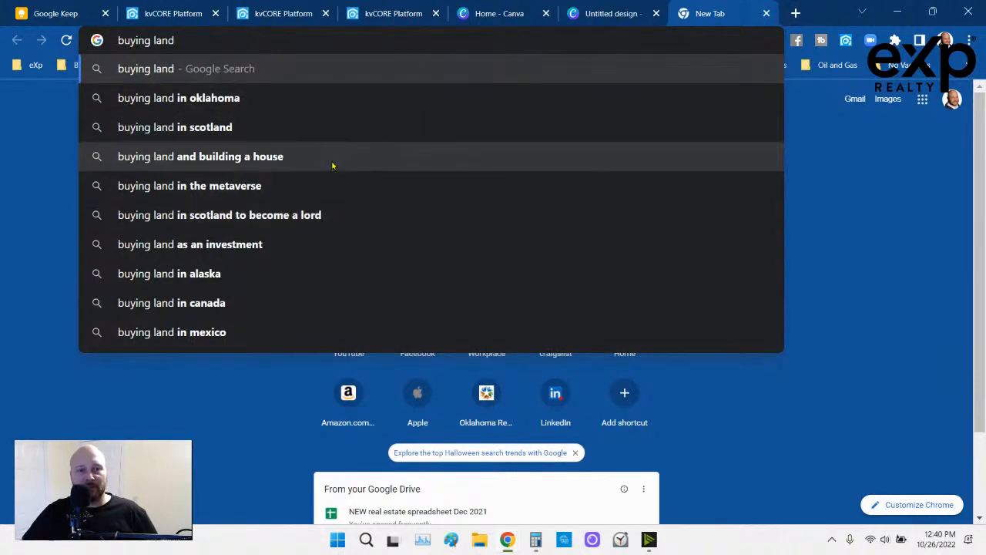
click(215, 105)
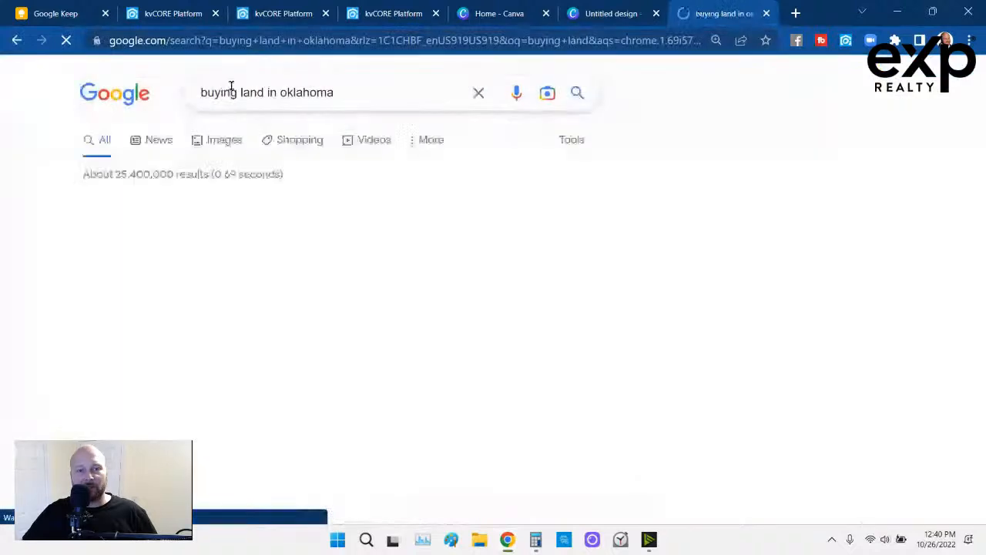
Examine the related searches at the end of the Google results for phrases about buying land in Oklahoma
scroll(83, 342, down, 20)
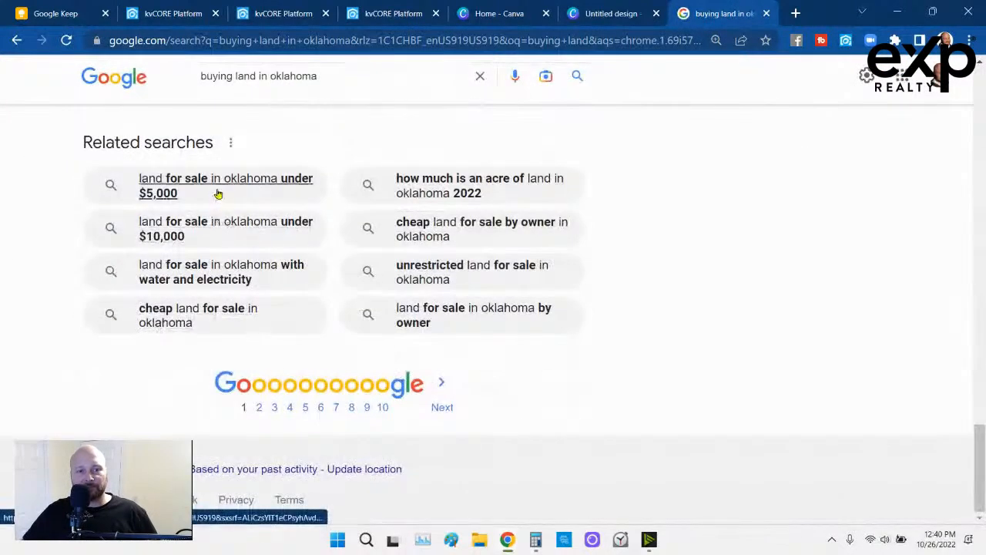
scroll(308, 231, up, 1)
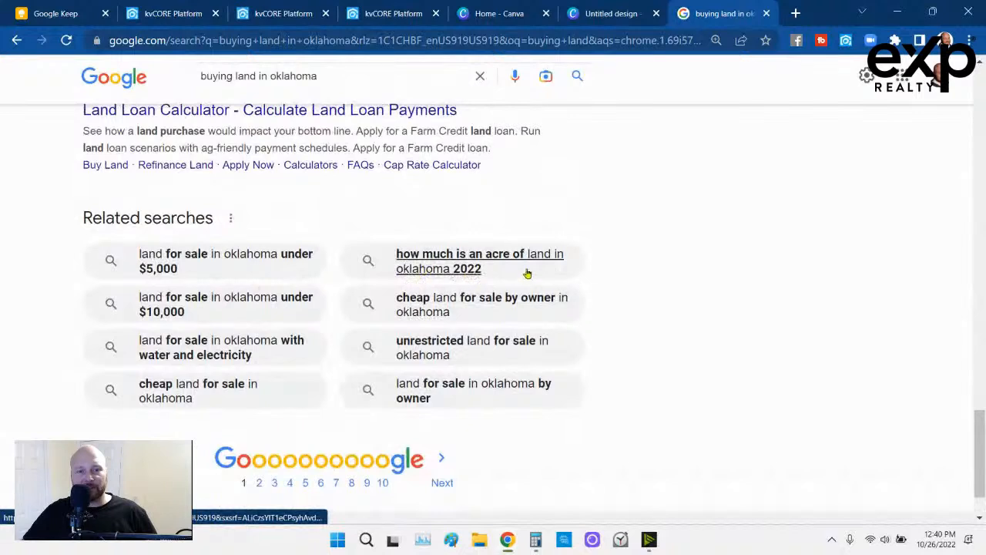
click(479, 273)
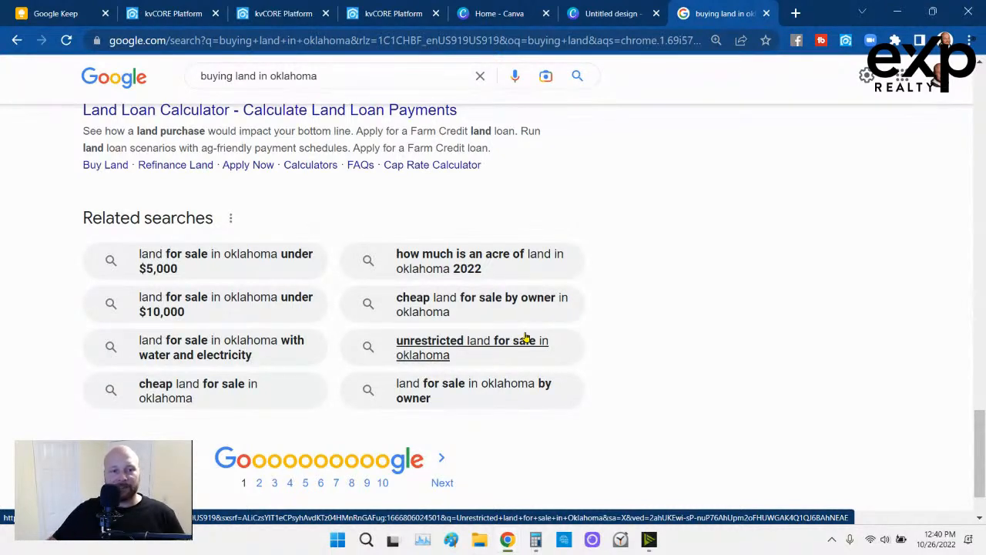
Return to the Canva design and add a heading reading "Land For Sale"
click(610, 13)
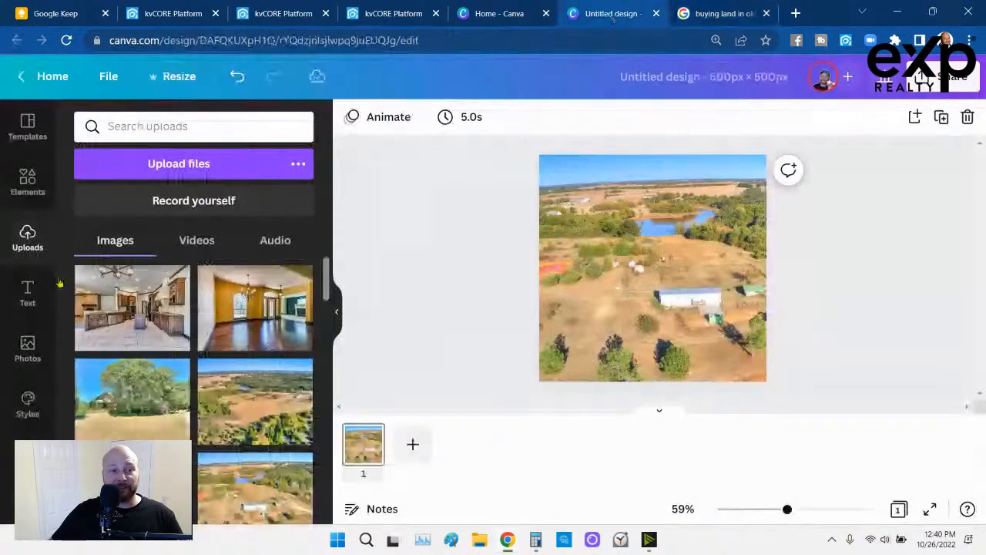
click(28, 291)
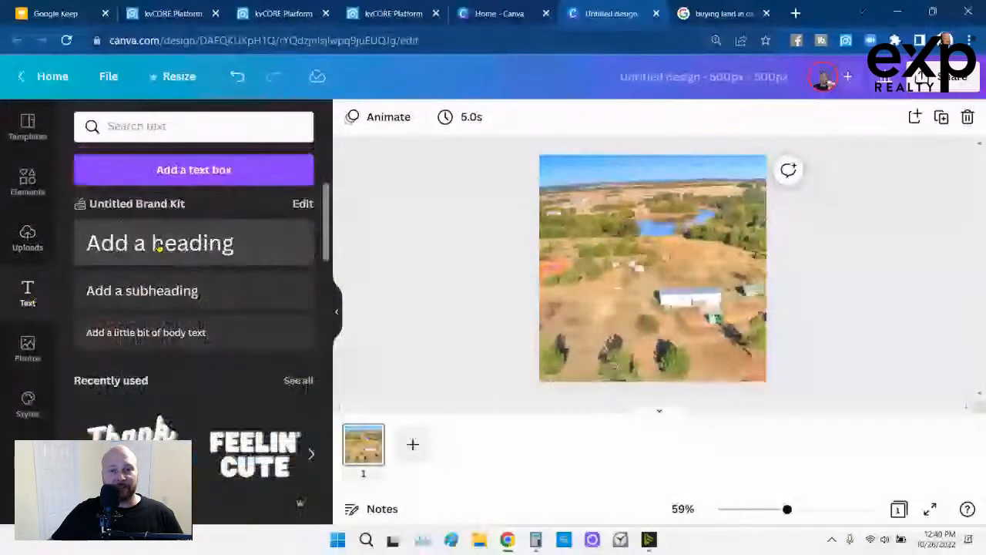
click(159, 245)
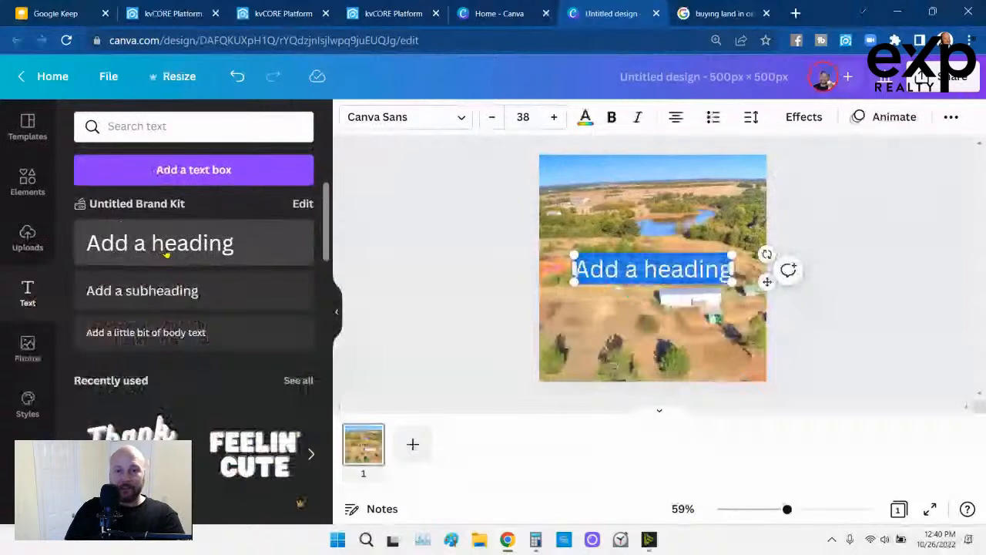
text(Land For Sa)
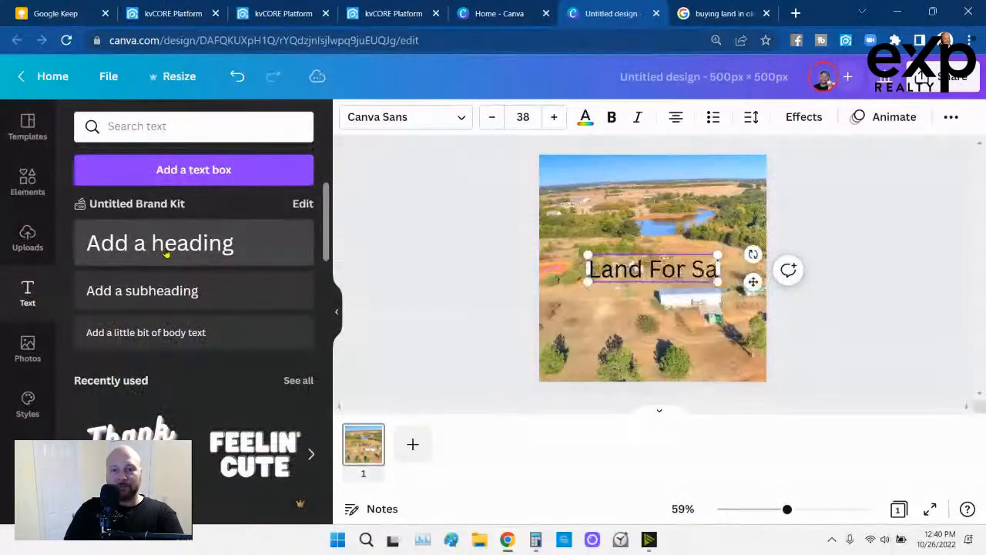
text(le)
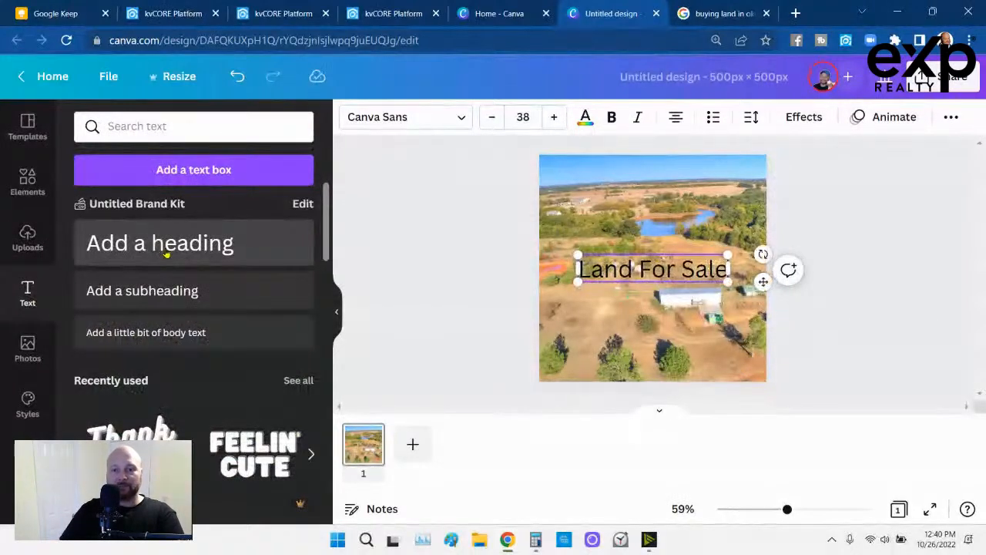
Set the "Land For Sale" heading in bold Roboto
click(404, 118)
click(171, 235)
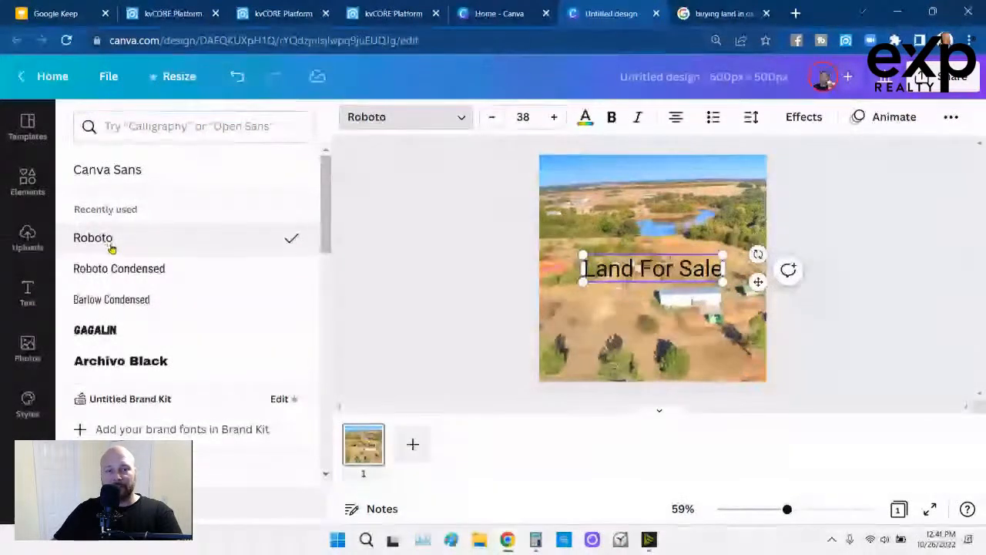
click(611, 116)
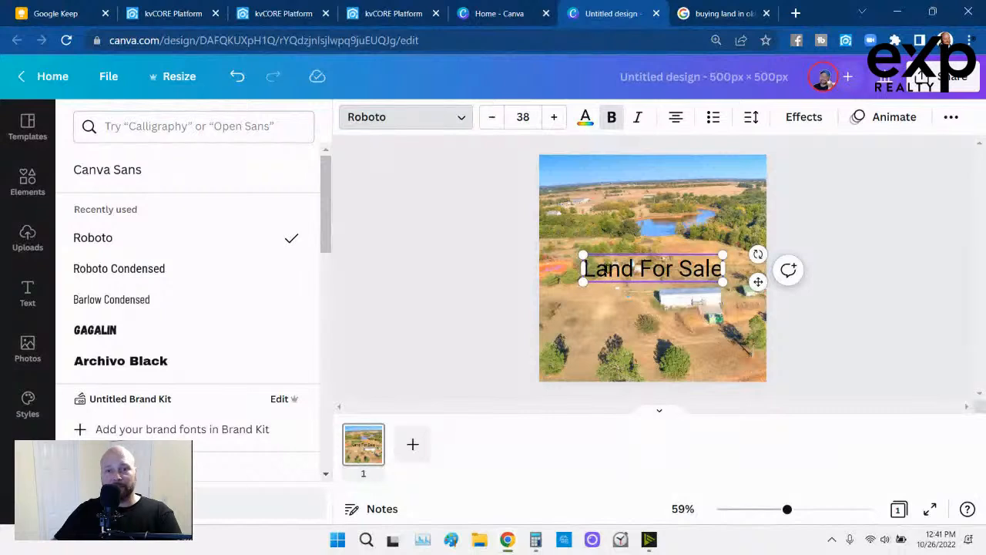
double_click(606, 268)
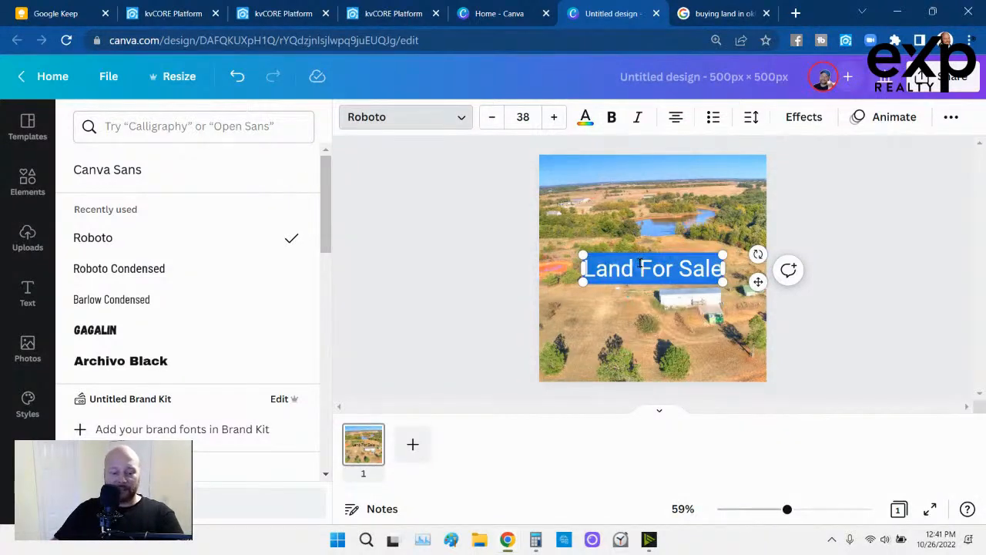
click(612, 125)
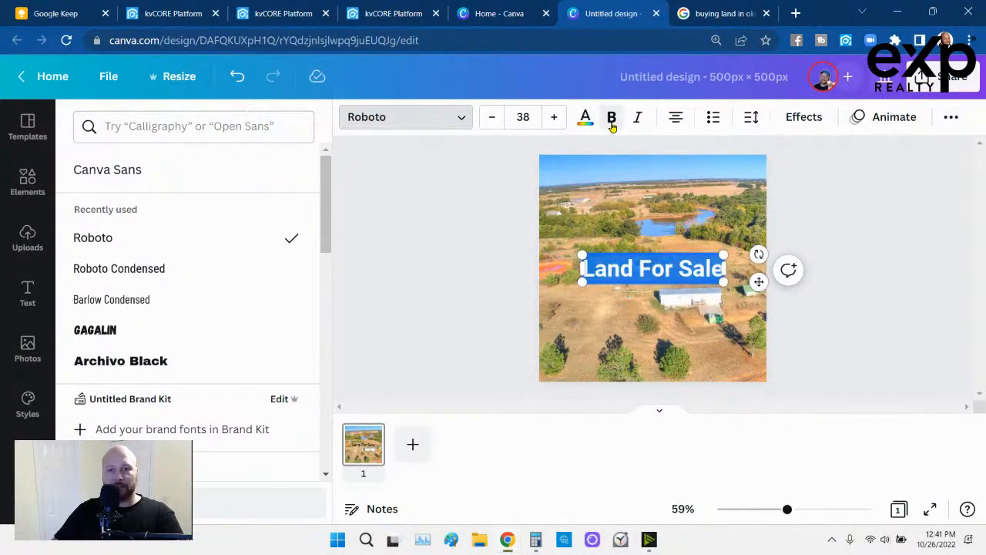
Place the heading along the page's upper edge, enlarged to font size 54.6 to span the width, and color it white
drag(607, 284, 574, 193)
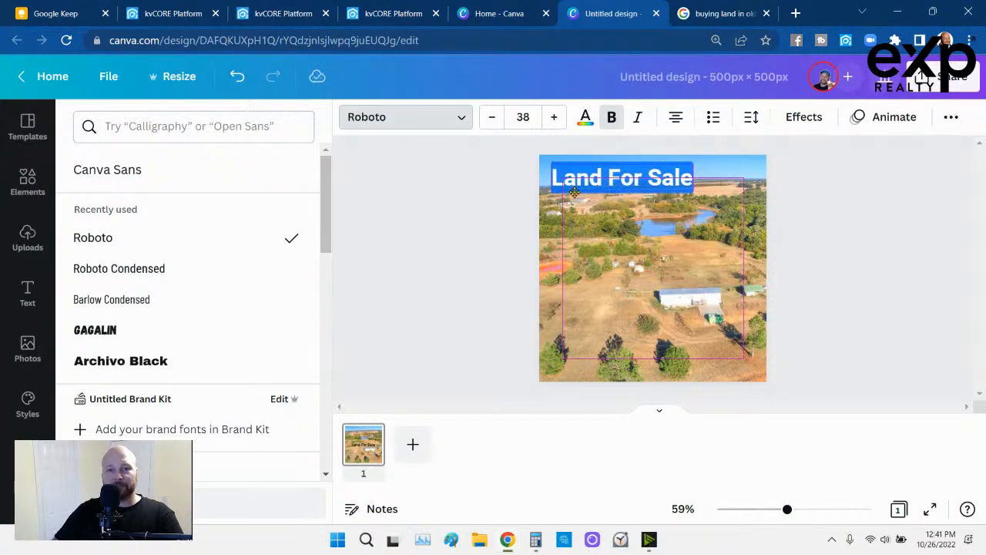
drag(694, 194, 751, 203)
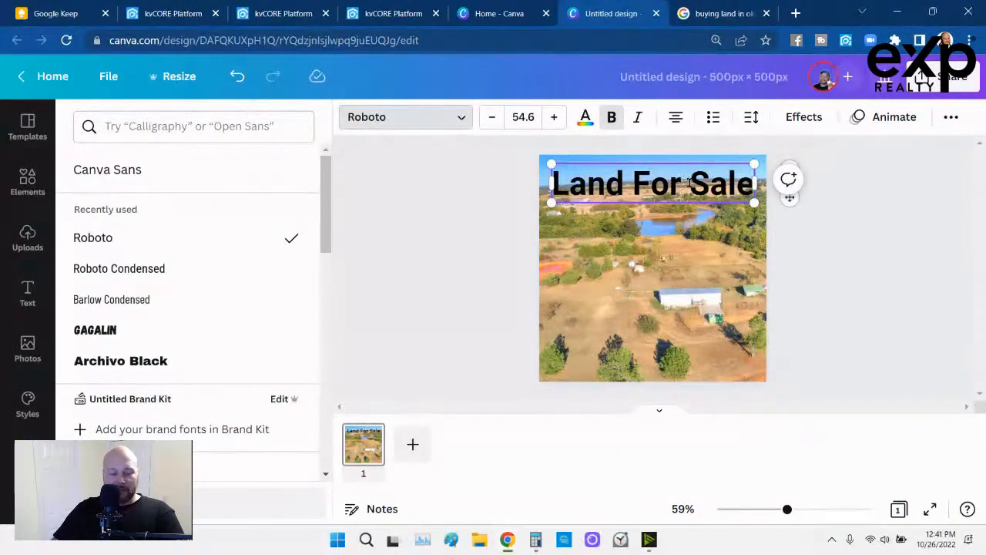
key(ctrl+a)
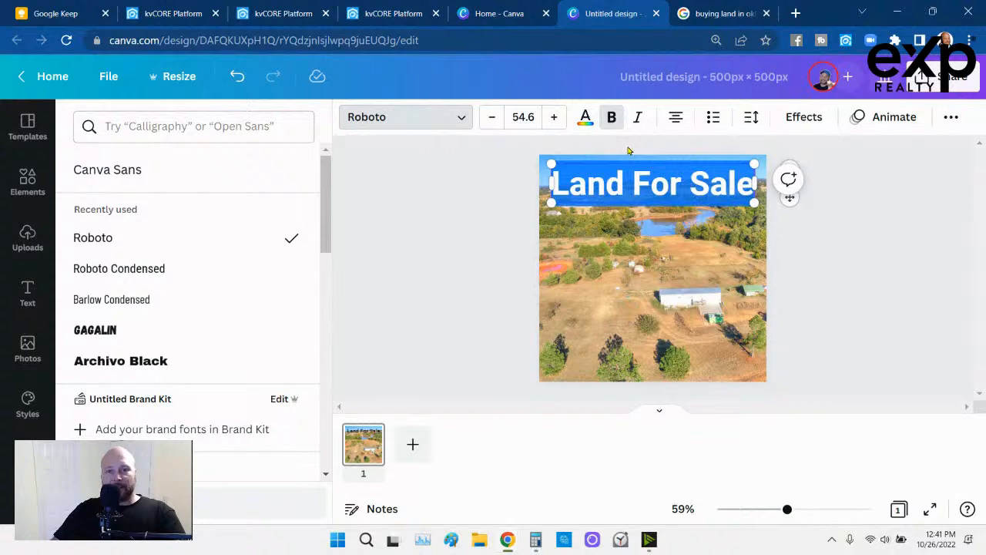
click(587, 120)
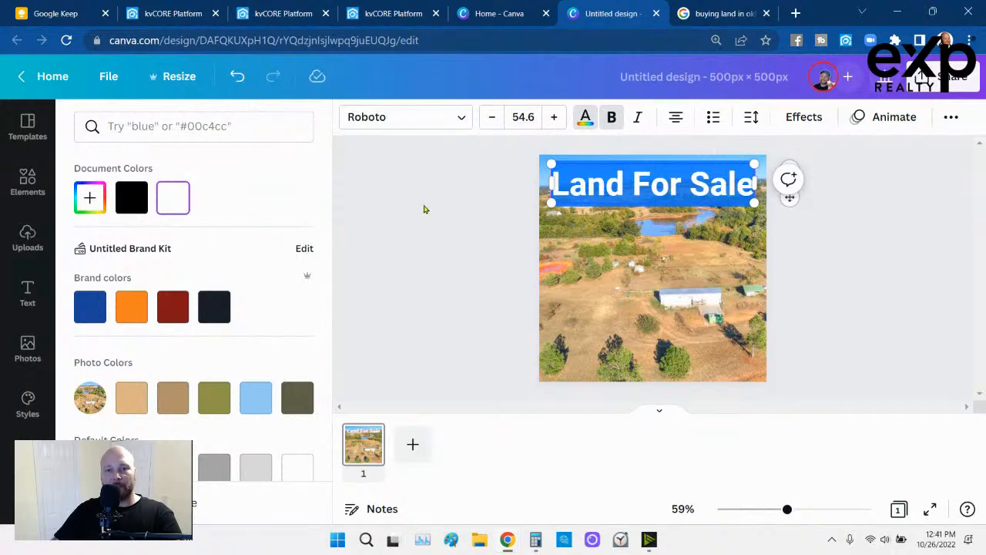
Give the heading a black Shadow effect with transparency 100
click(803, 120)
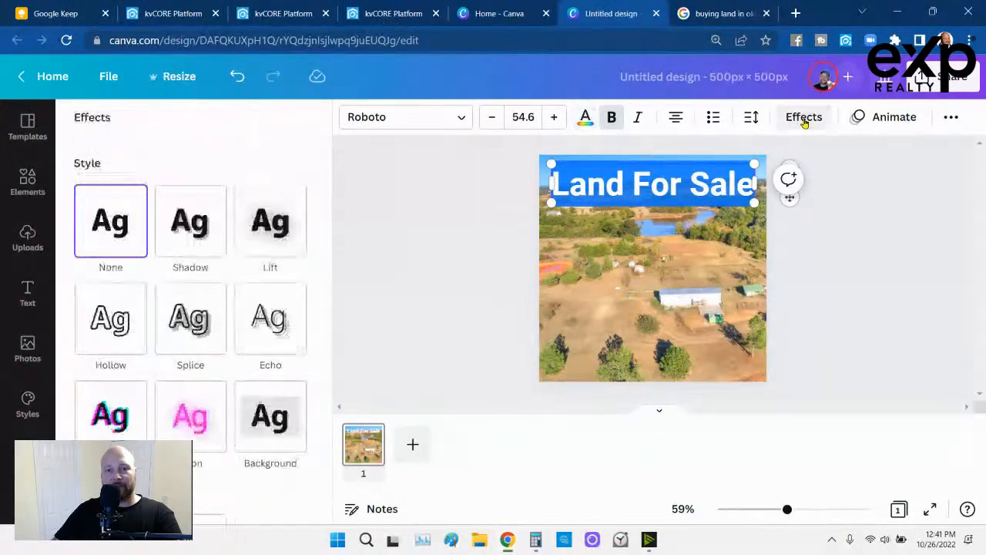
click(193, 238)
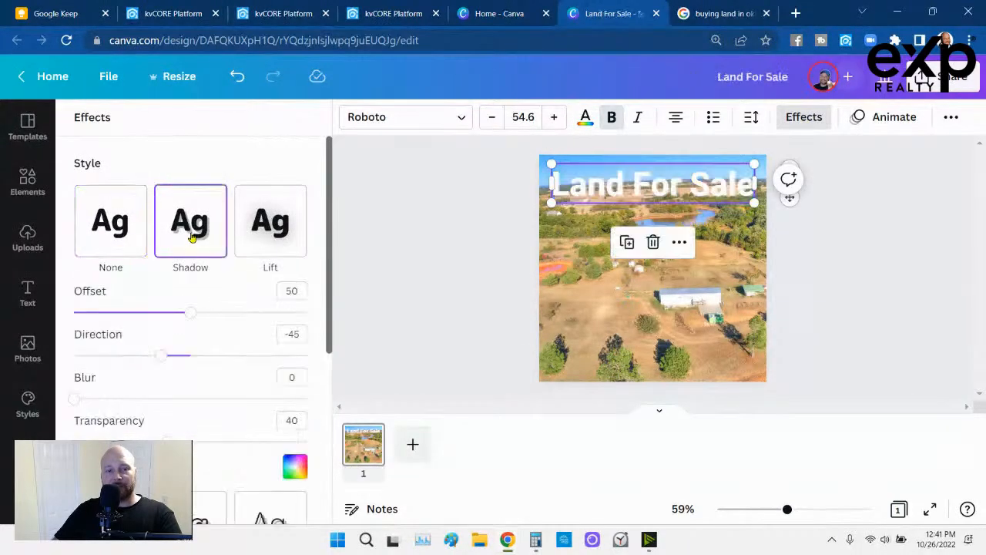
click(295, 466)
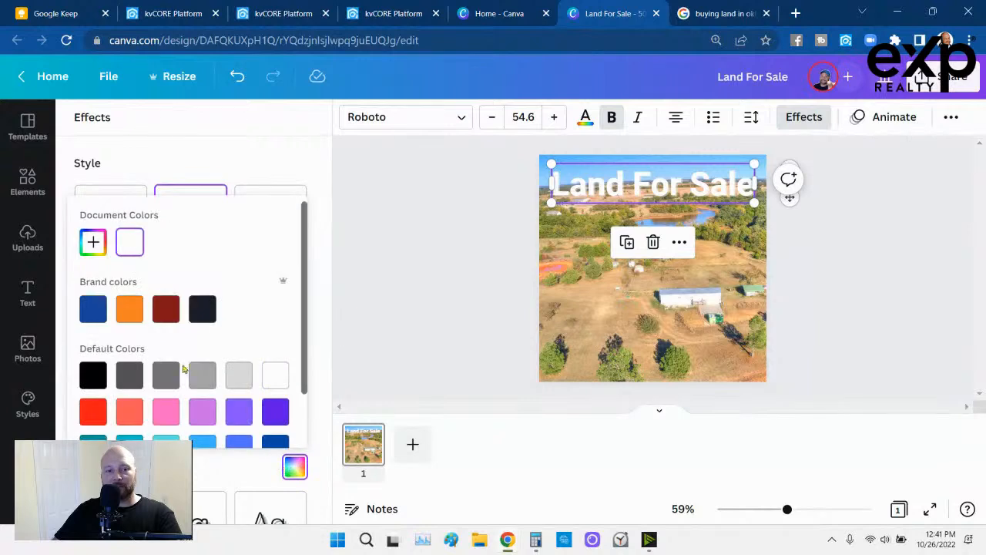
click(93, 375)
key(Escape)
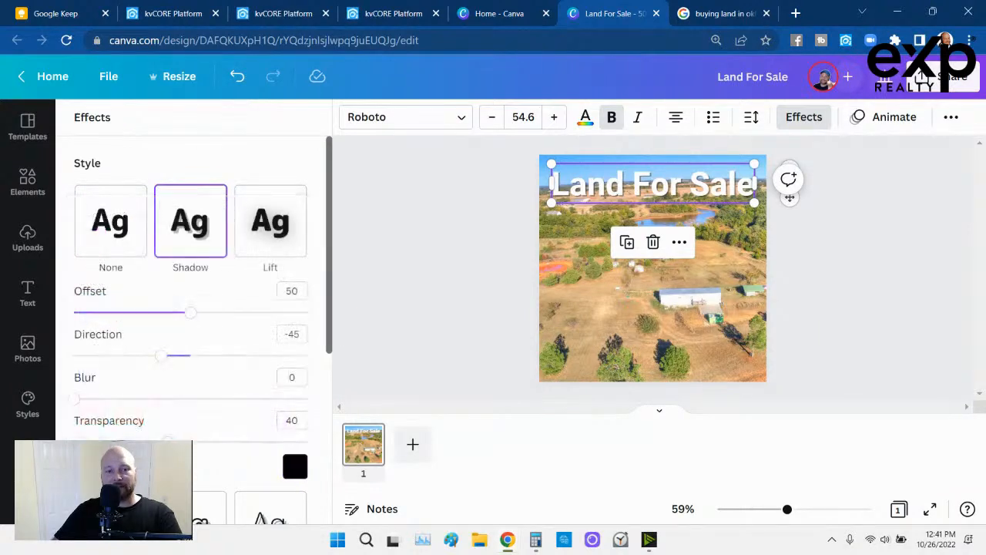
drag(167, 442, 307, 441)
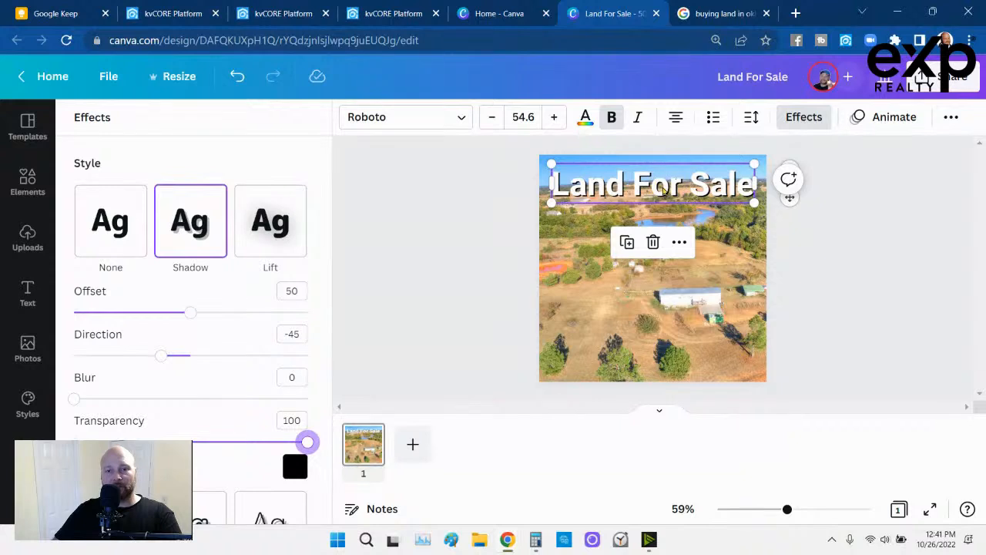
click(515, 212)
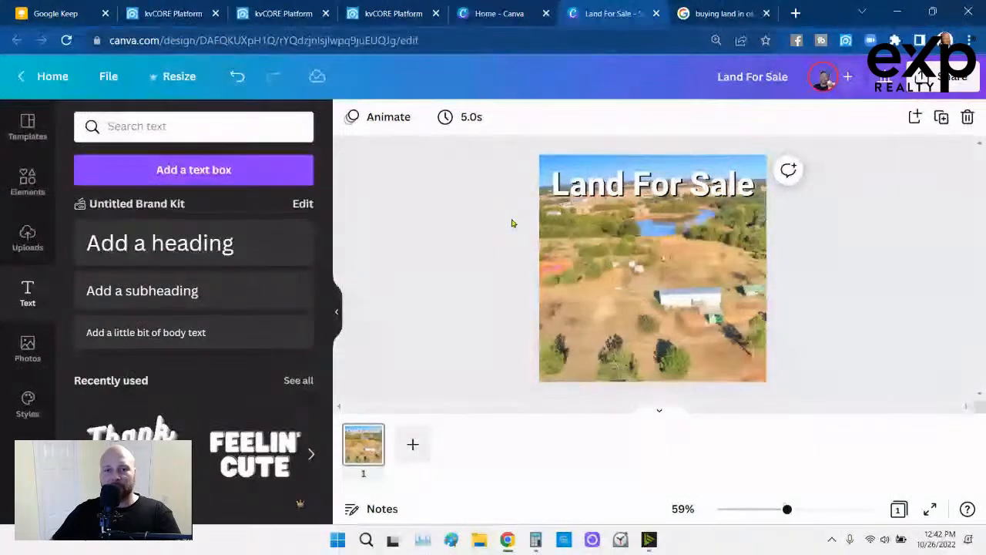
Find the uploaded cutout of the man in a dark shirt pointing at the camera and add it to the page
click(28, 237)
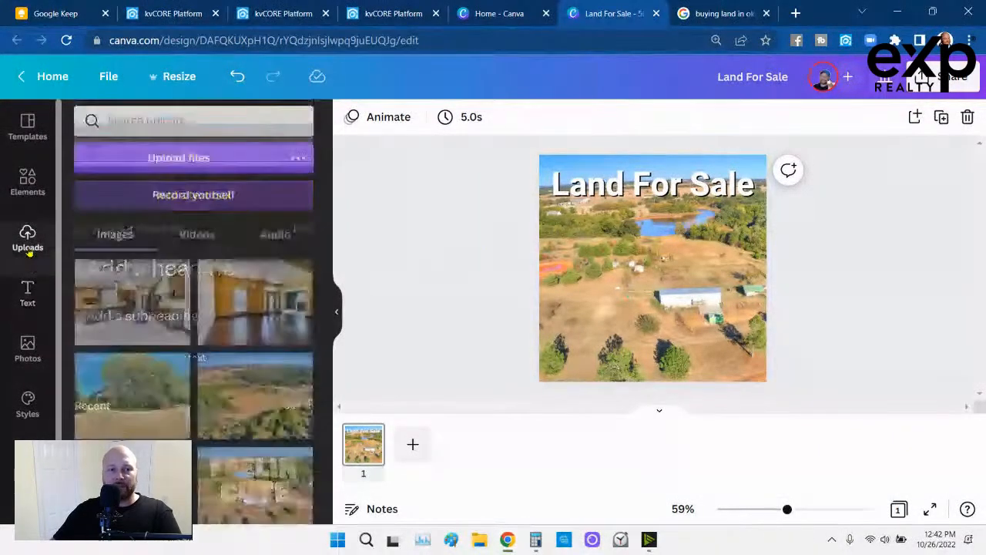
scroll(171, 316, down, 1)
scroll(172, 316, down, 5)
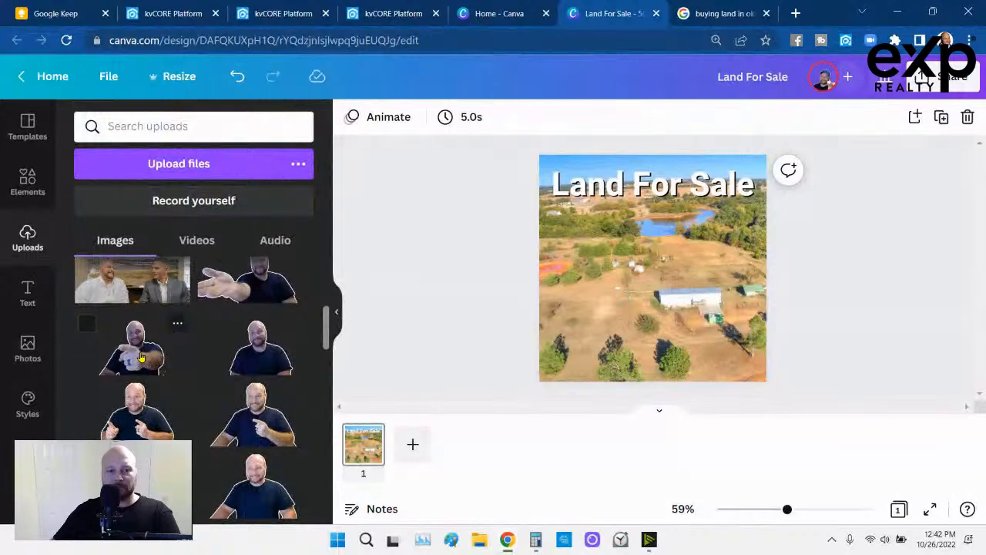
scroll(245, 387, up, 1)
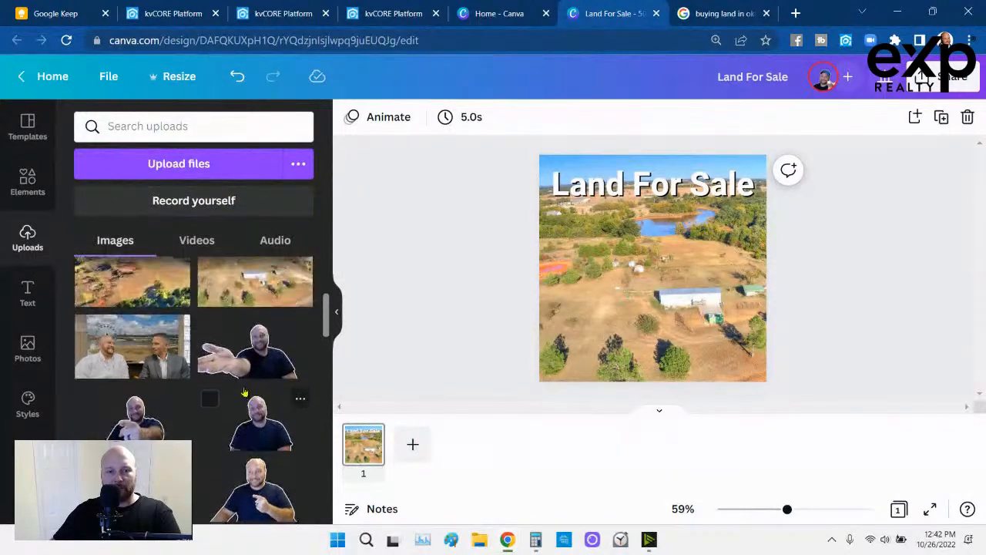
scroll(231, 395, down, 1)
scroll(220, 396, down, 3)
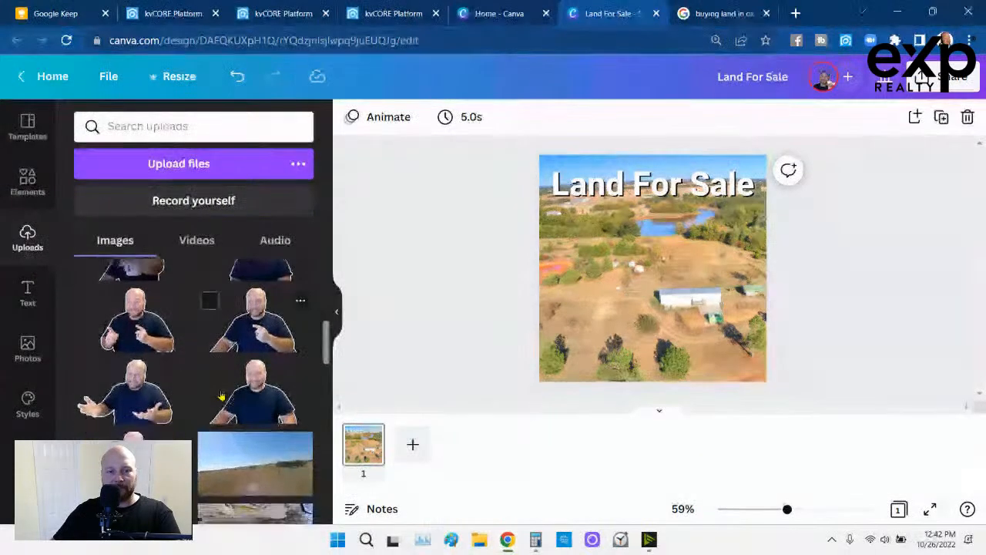
scroll(208, 408, up, 5)
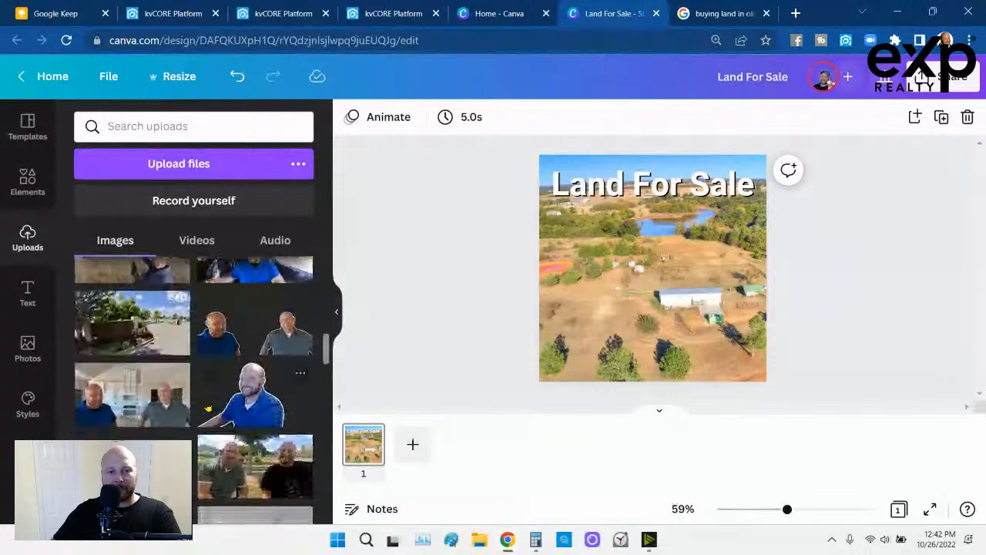
scroll(208, 408, up, 1)
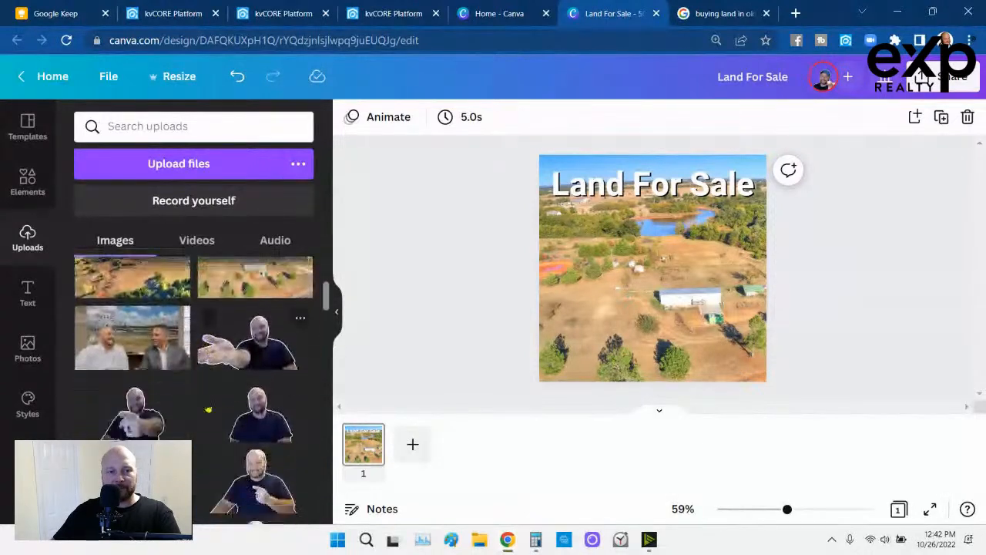
scroll(208, 409, down, 1)
click(133, 347)
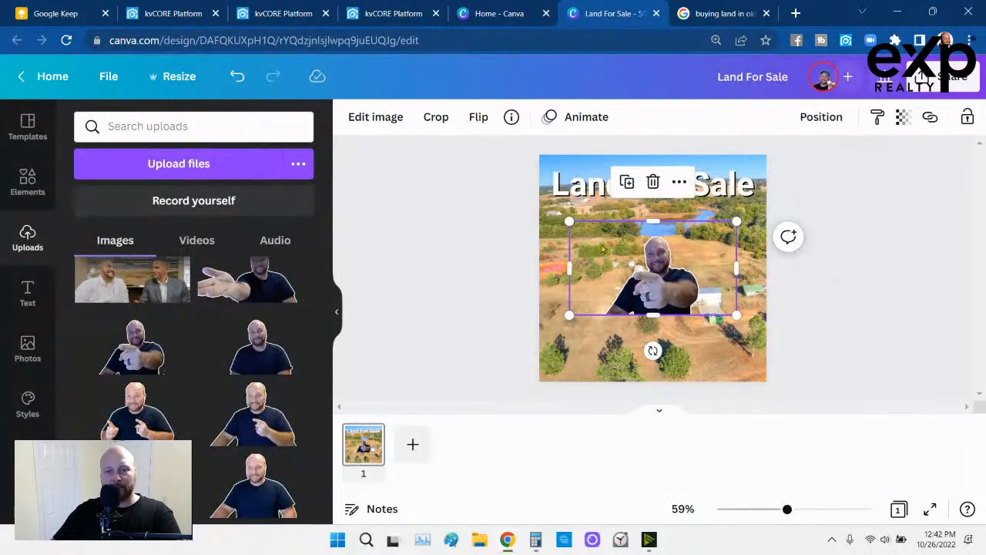
Crop the empty margins on both sides and above the man's cutout so the frame fits closely around him
click(436, 119)
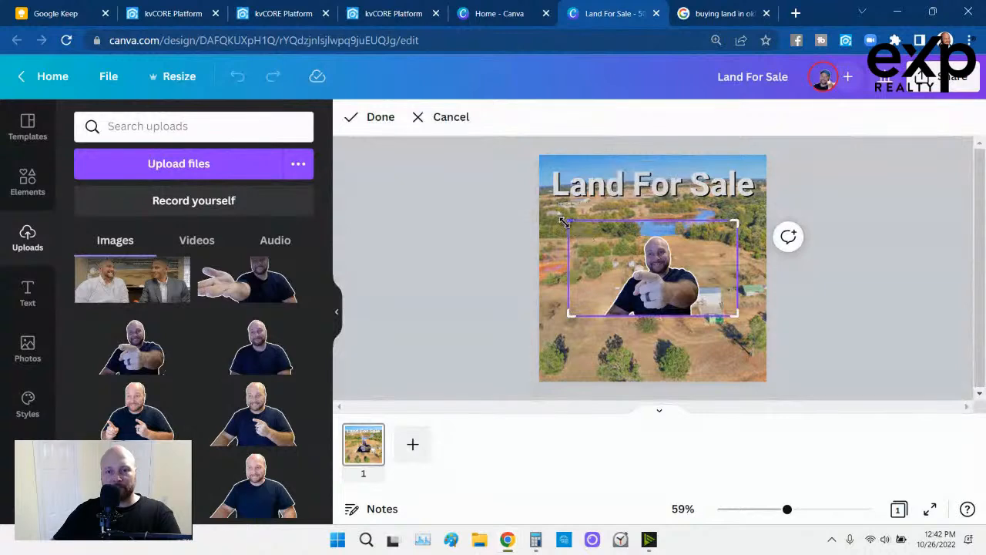
drag(568, 222, 604, 228)
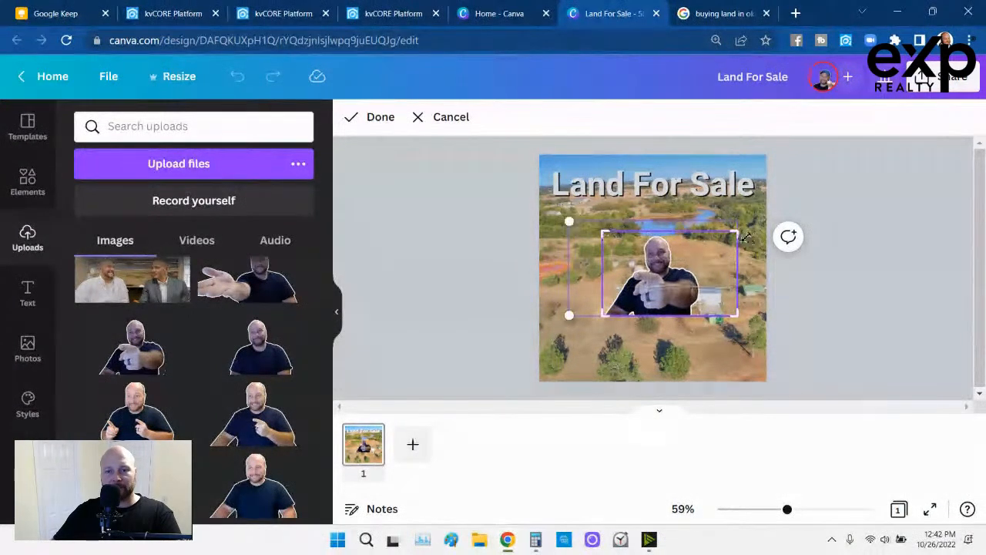
drag(737, 229, 703, 232)
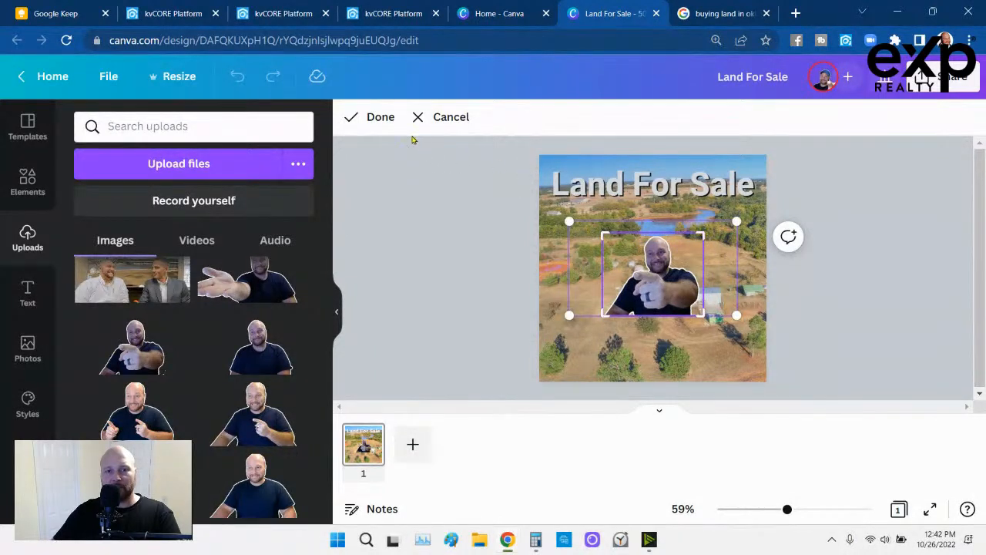
click(364, 116)
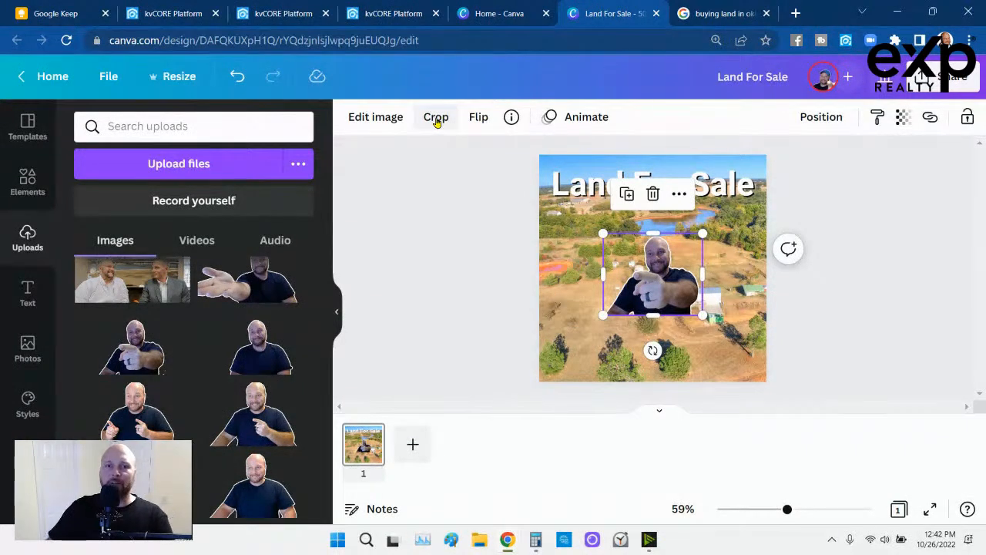
Flip the man's cutout horizontally and place it in the page's lower-left corner
click(483, 124)
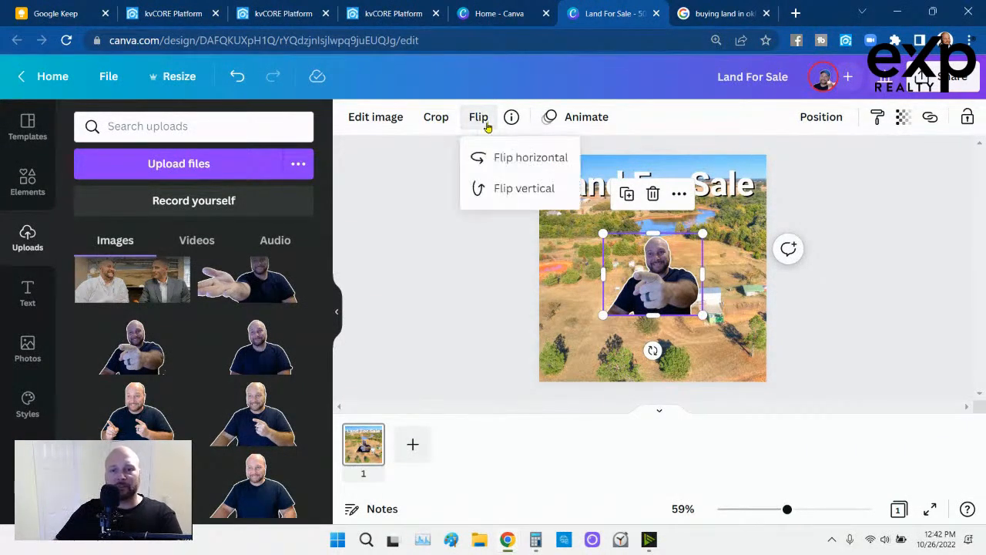
click(476, 158)
drag(638, 290, 574, 357)
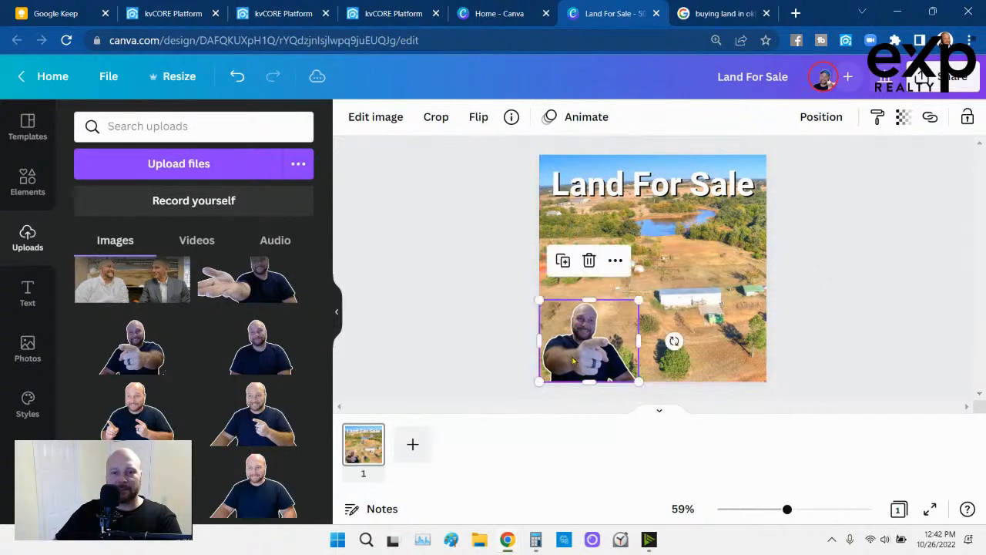
Enlarge the man's cutout to over half the page width and shift it left so his arm meets the page edge
drag(636, 299, 669, 263)
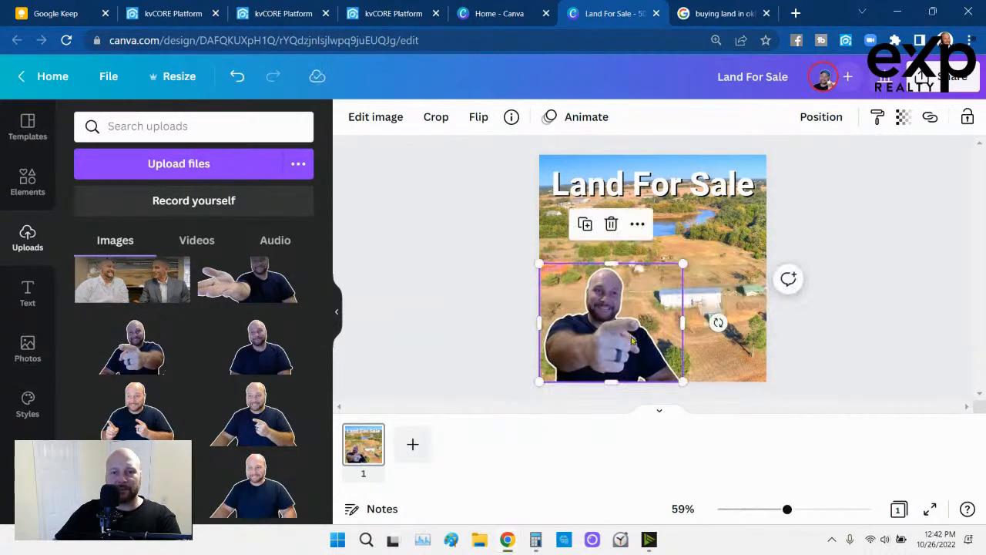
drag(629, 337, 600, 336)
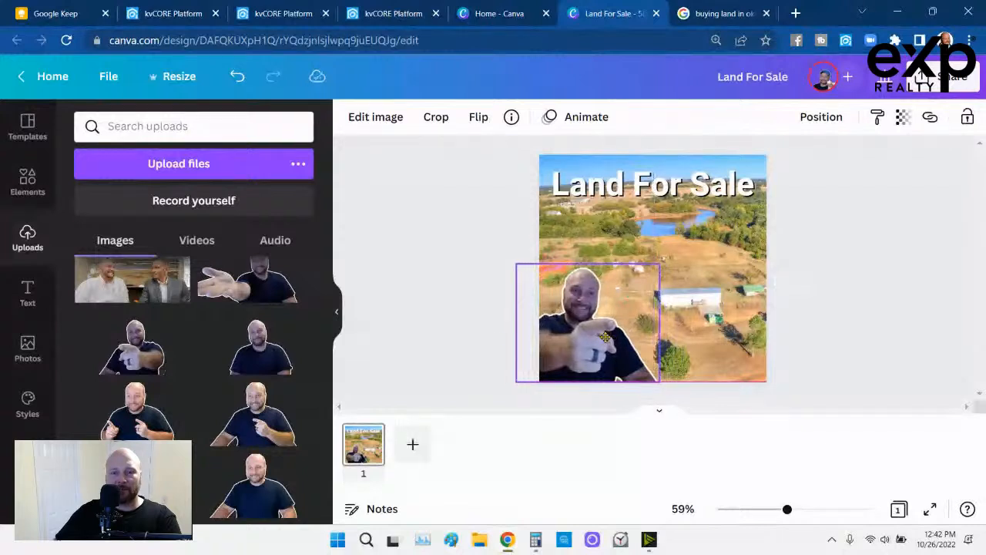
click(493, 248)
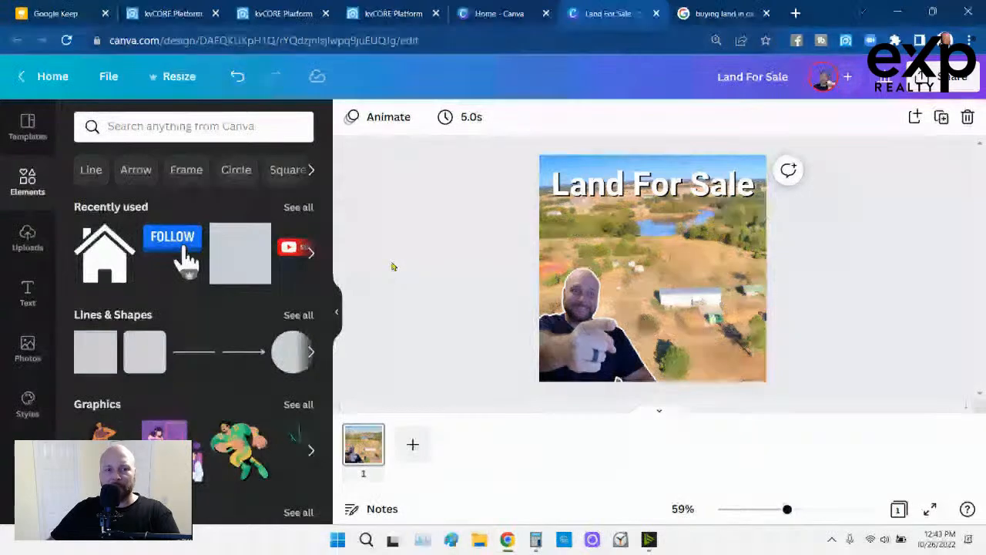
Add the blue eXp Realty logo from the uploads, shrink it and place it in the page's lower-right corner
click(27, 238)
scroll(187, 282, down, 5)
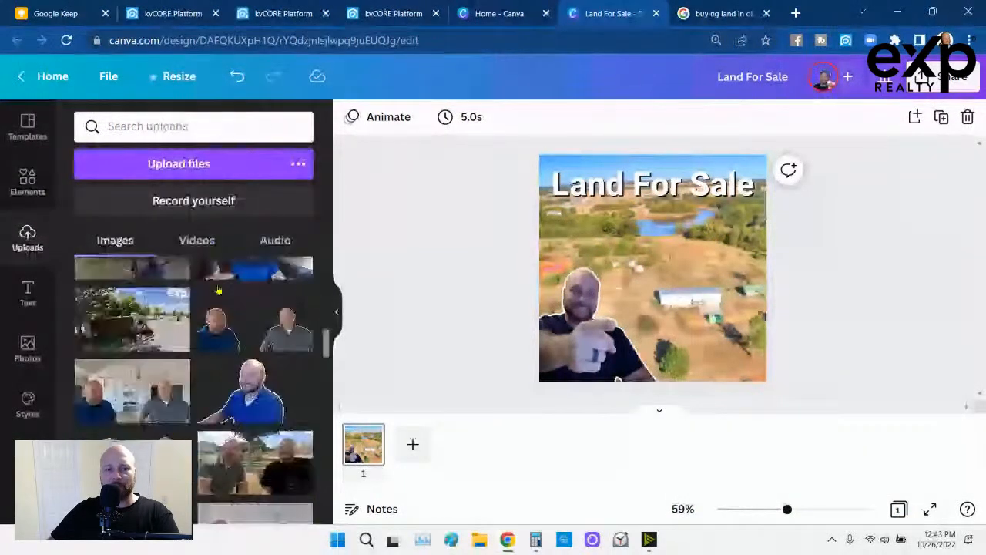
scroll(218, 291, down, 5)
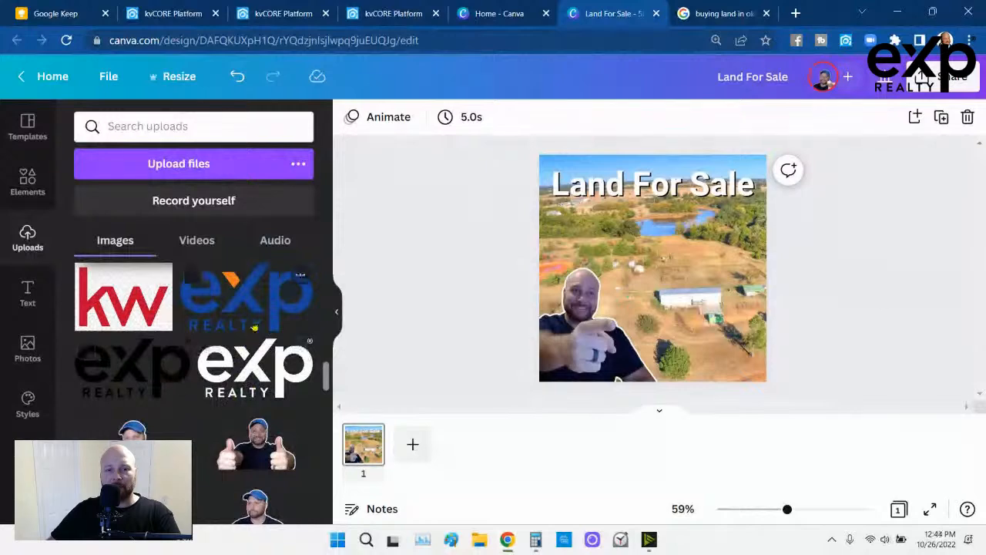
click(246, 297)
drag(650, 267, 677, 330)
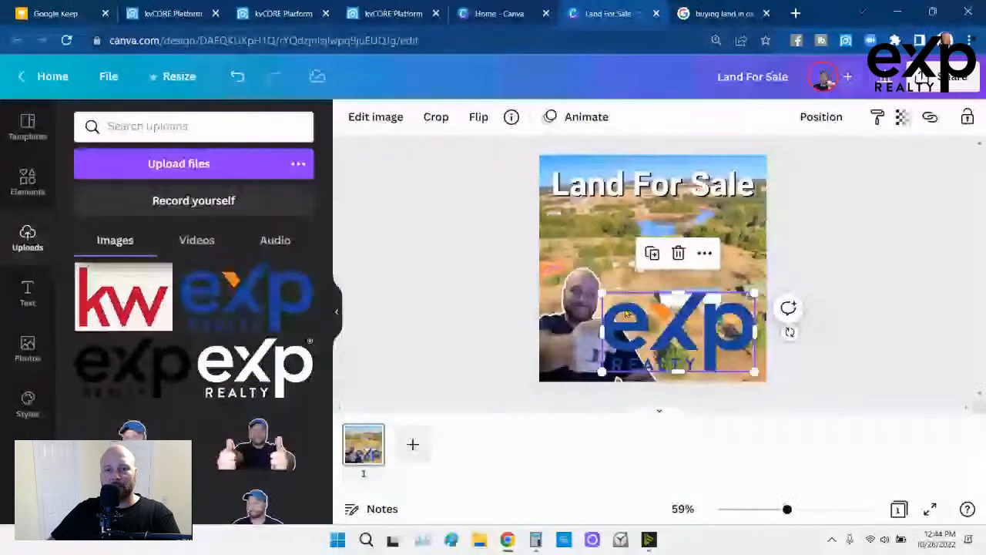
drag(603, 293, 668, 328)
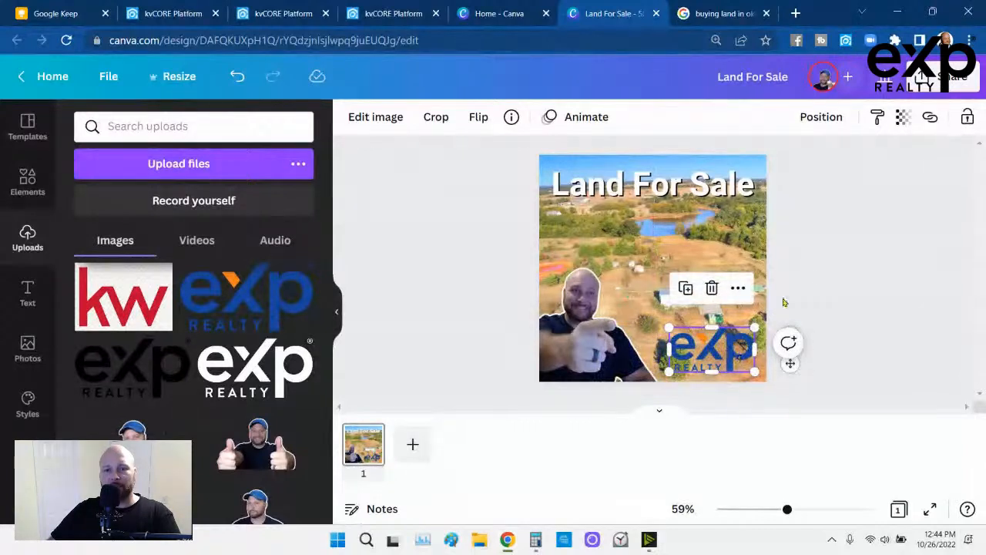
click(827, 266)
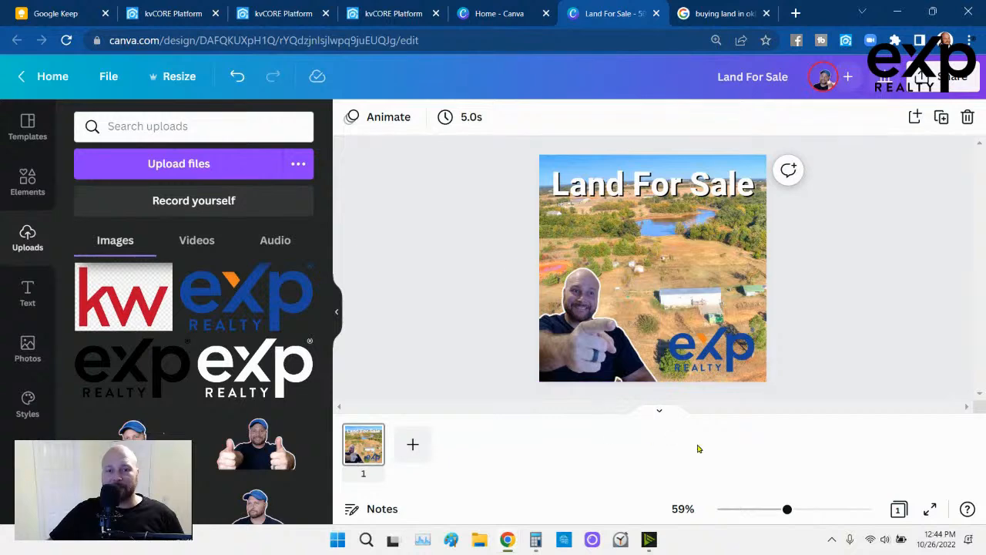
Duplicate the finished page and delete the aerial background photo from the copy
click(659, 415)
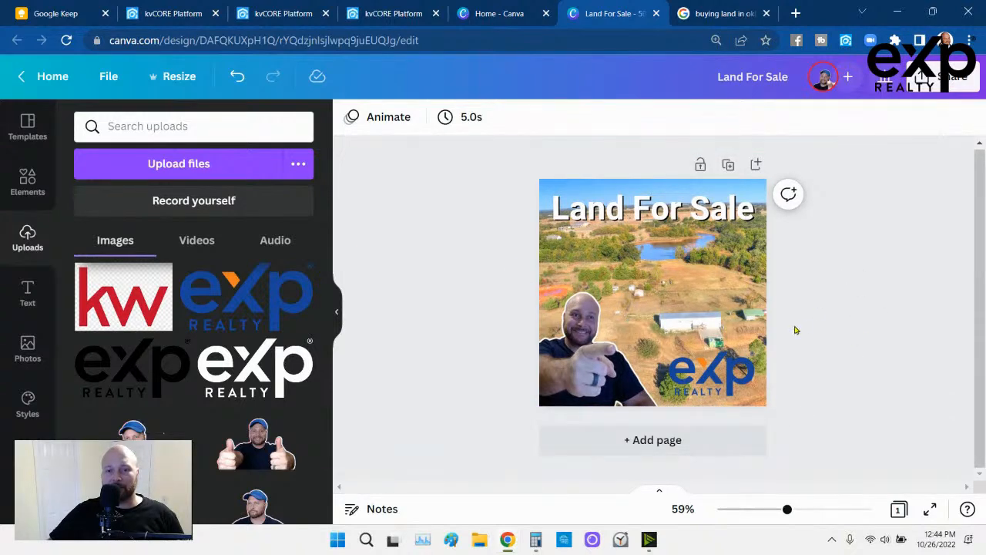
click(728, 168)
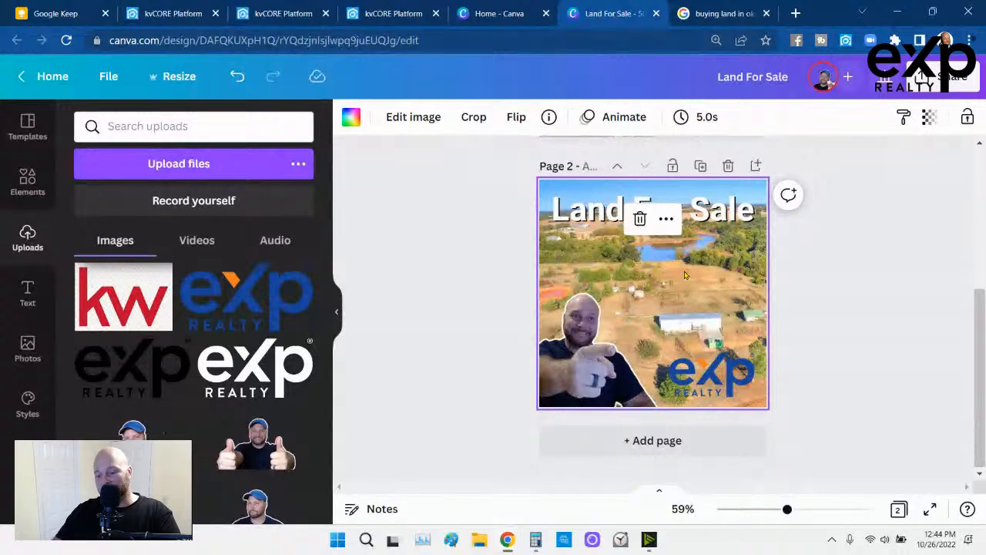
key(Delete)
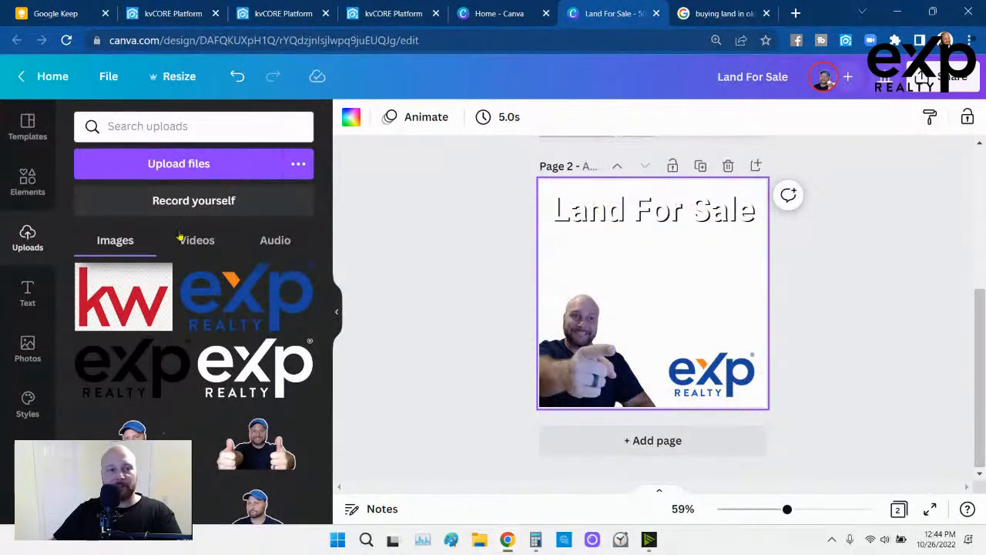
Add the uploaded photo of the house behind the large tree to page 2 and enlarge it to cover the page
click(34, 242)
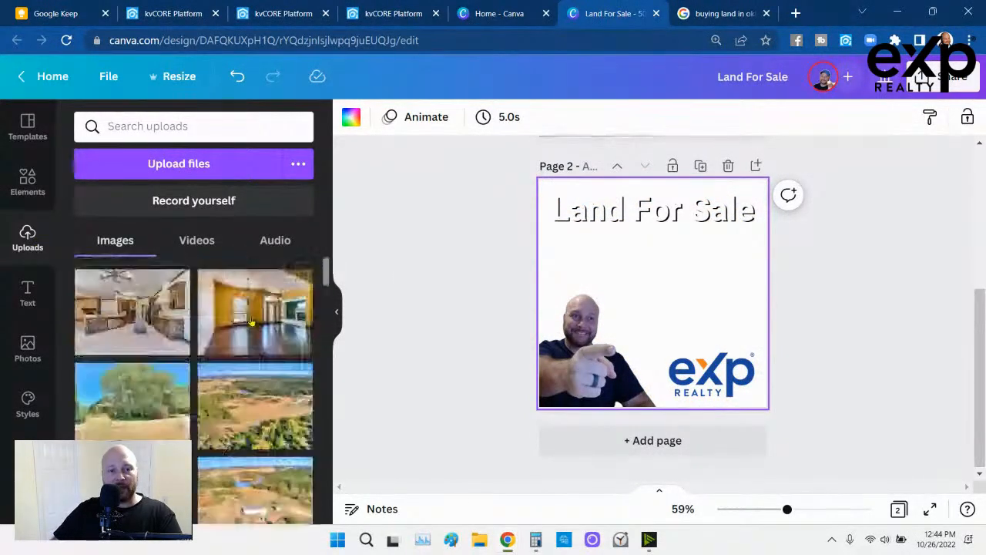
click(131, 397)
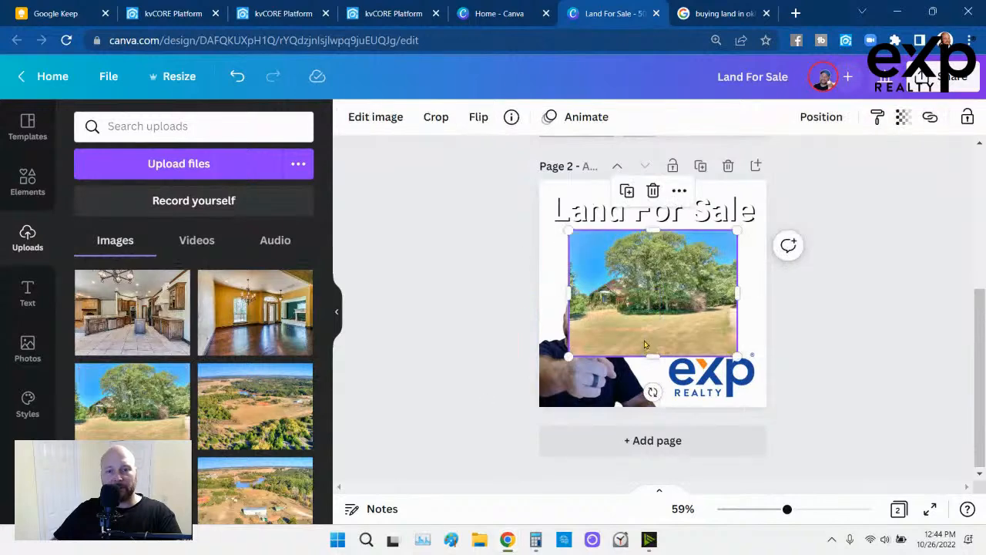
drag(567, 229, 531, 178)
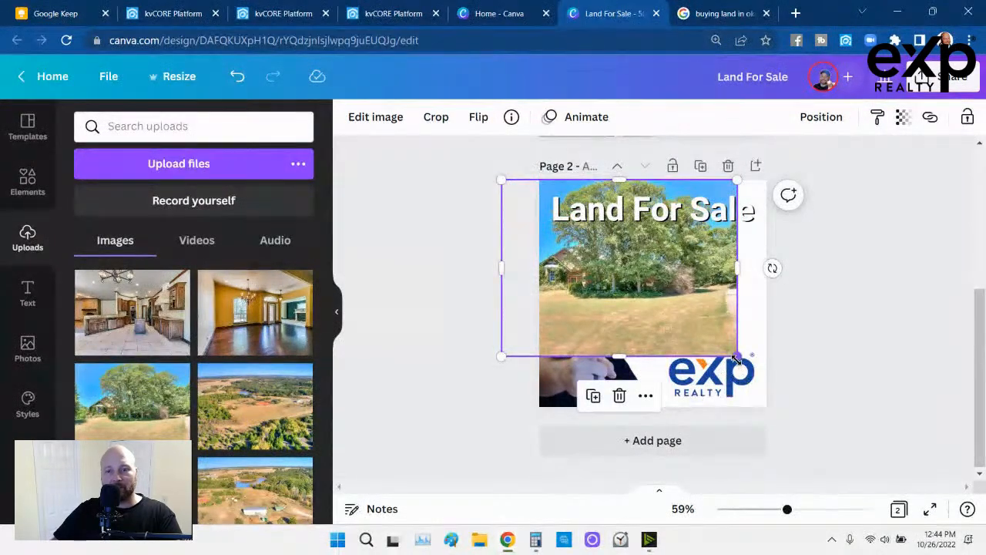
drag(737, 357, 796, 417)
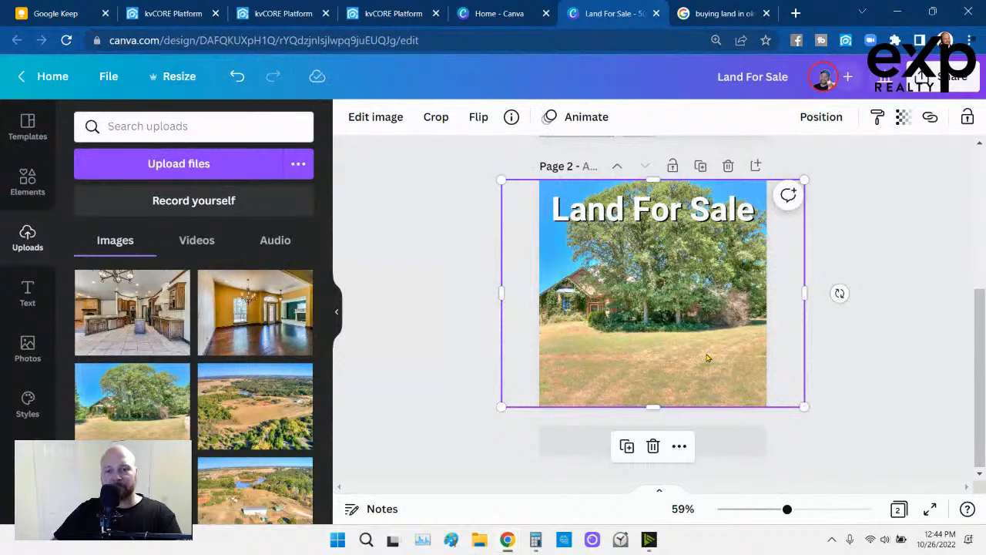
drag(705, 357, 709, 350)
Send the house photo to the back, behind the heading, cutout and logo
click(823, 122)
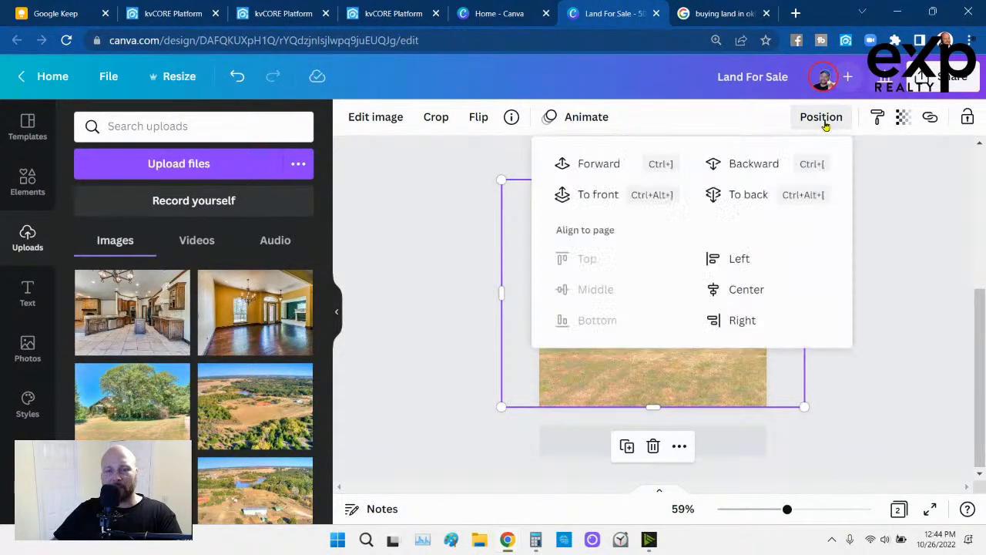
click(784, 195)
click(502, 243)
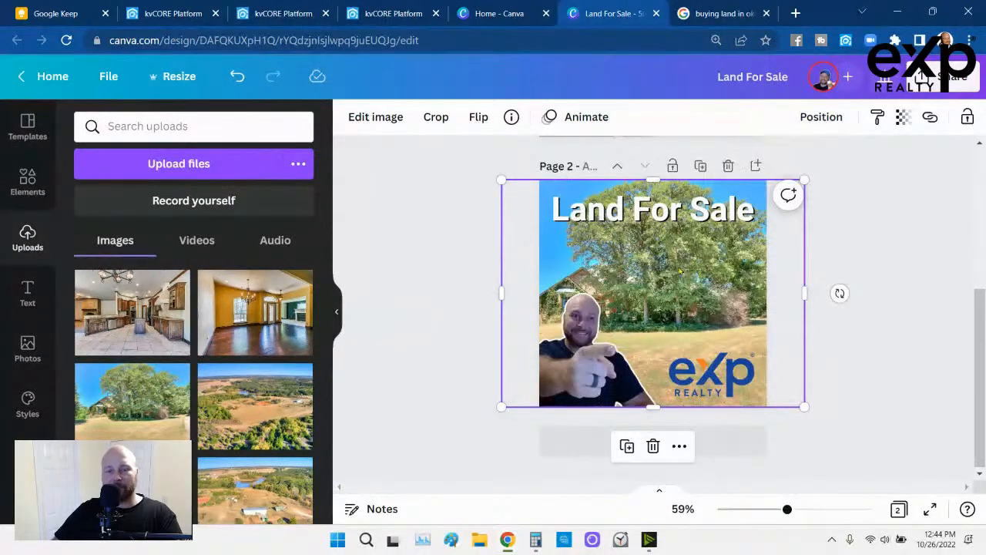
Change the page 2 heading to "Home For Sale" and nudge the eXp Realty logo slightly upward
click(663, 219)
double_click(628, 208)
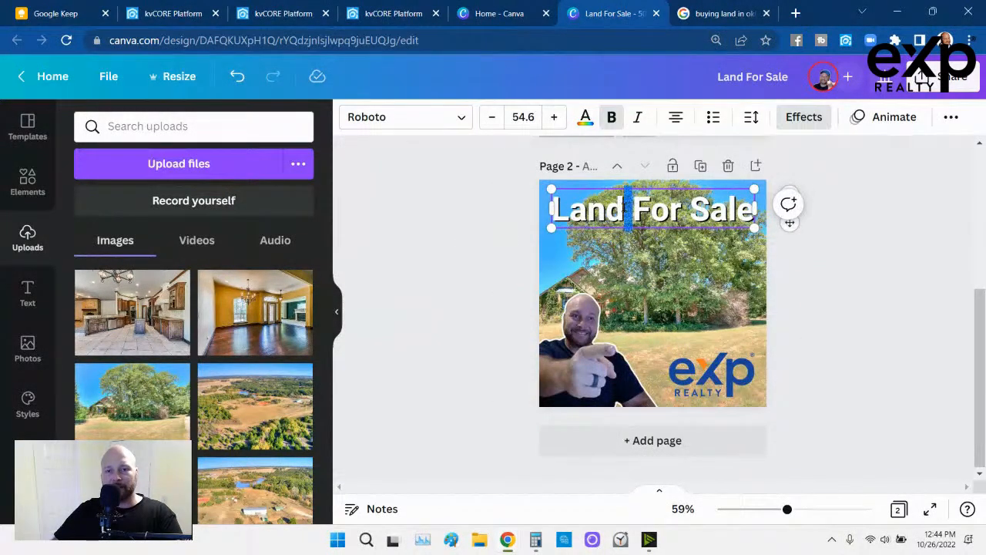
drag(628, 208, 542, 206)
text(Hoe)
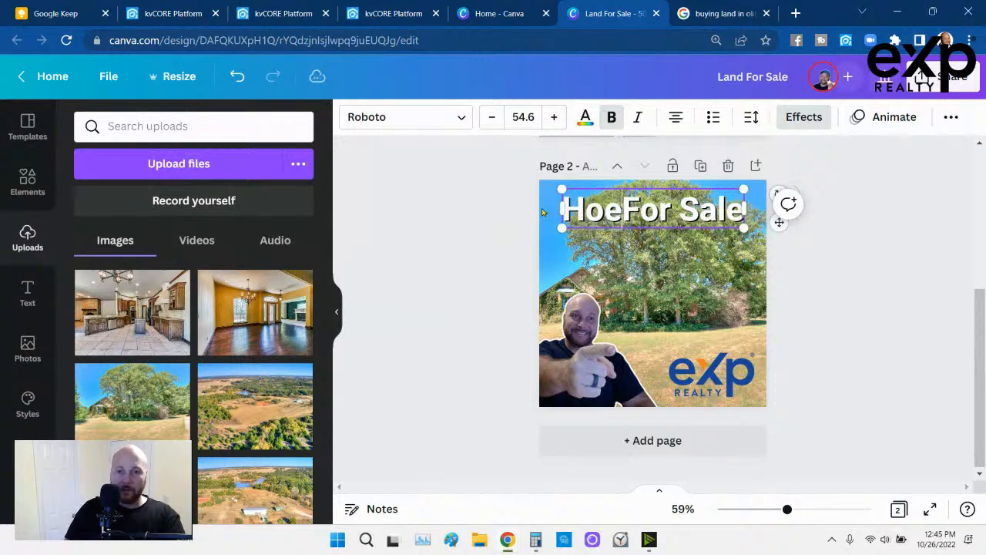
key(BackSpace)
key(BackSpace)
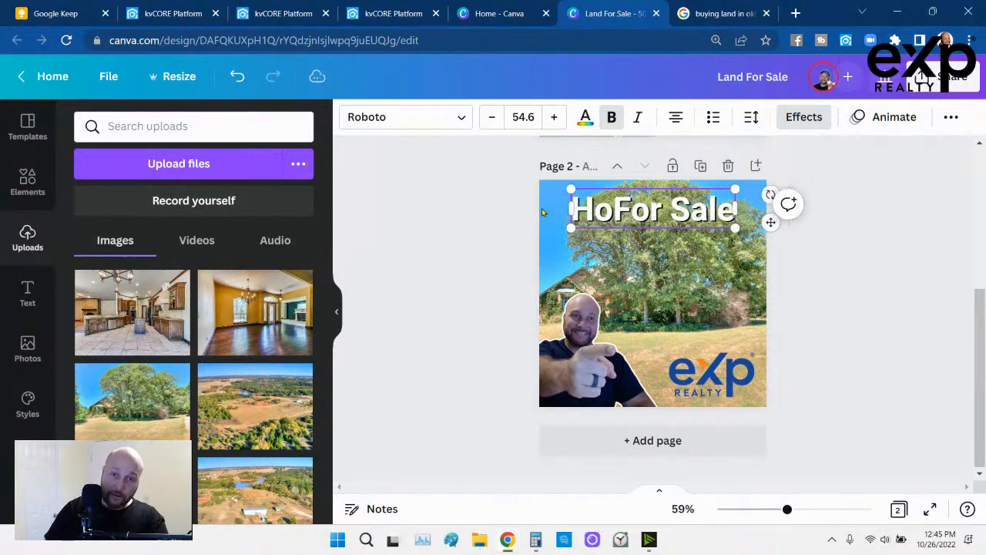
text(me)
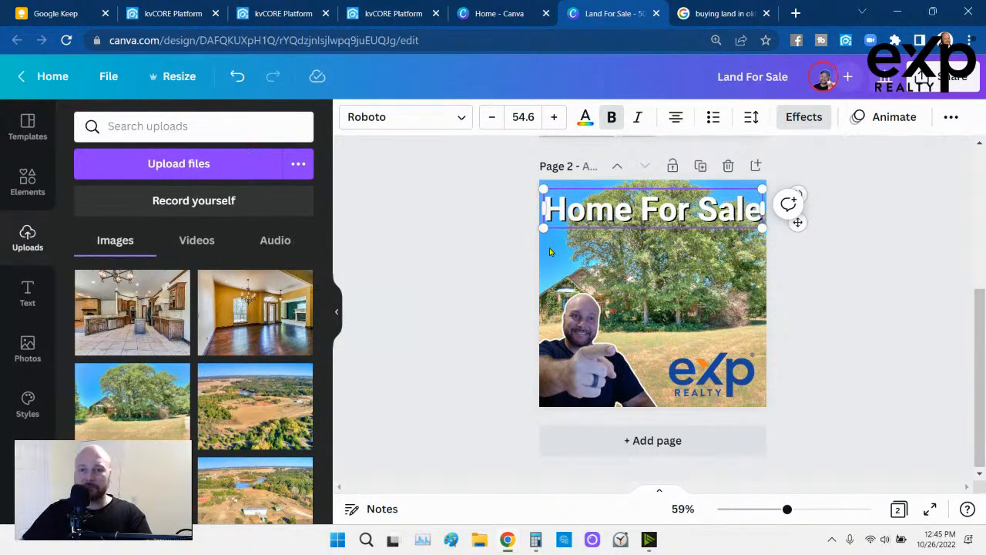
click(457, 236)
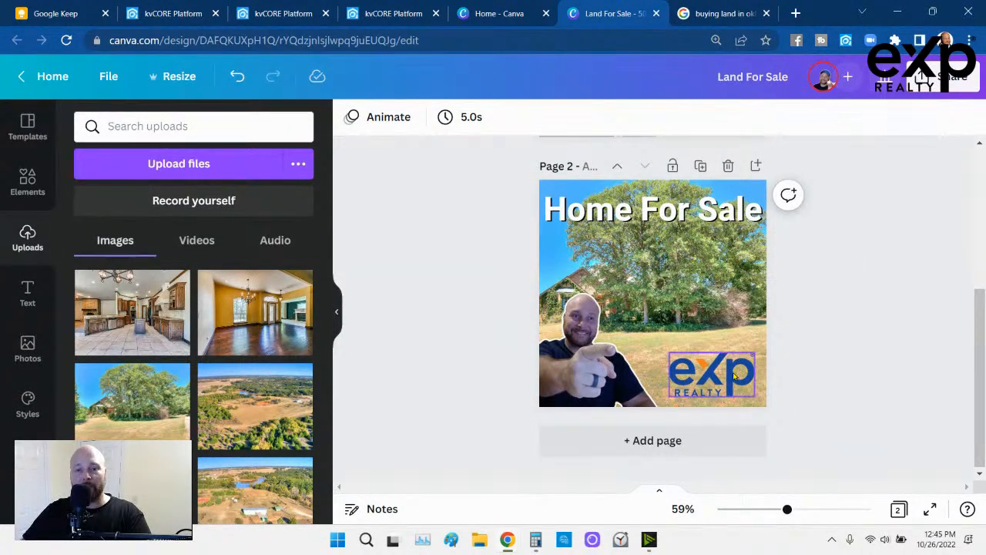
mouse_move(736, 376)
mouse_down()
mouse_move(733, 360)
mouse_move(732, 370)
mouse_up()
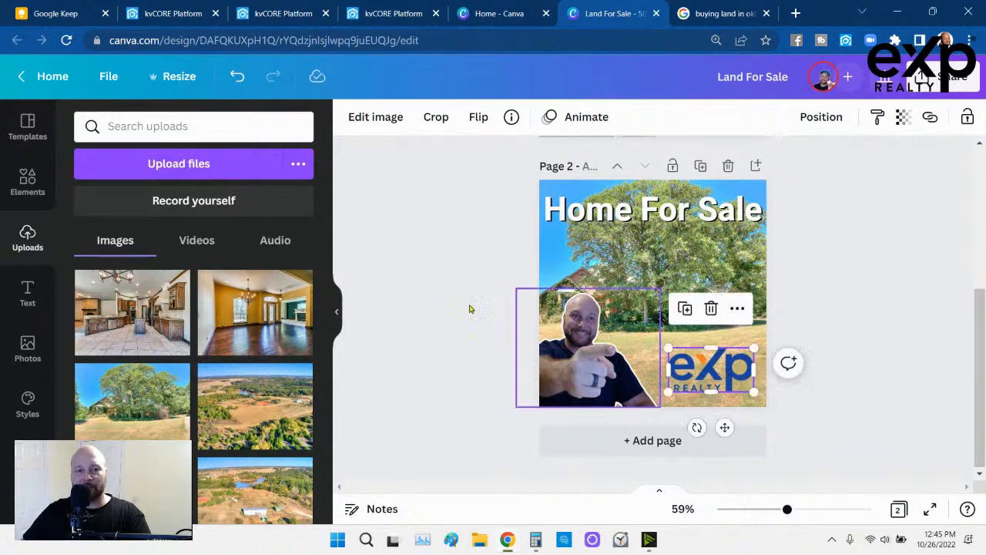
click(594, 200)
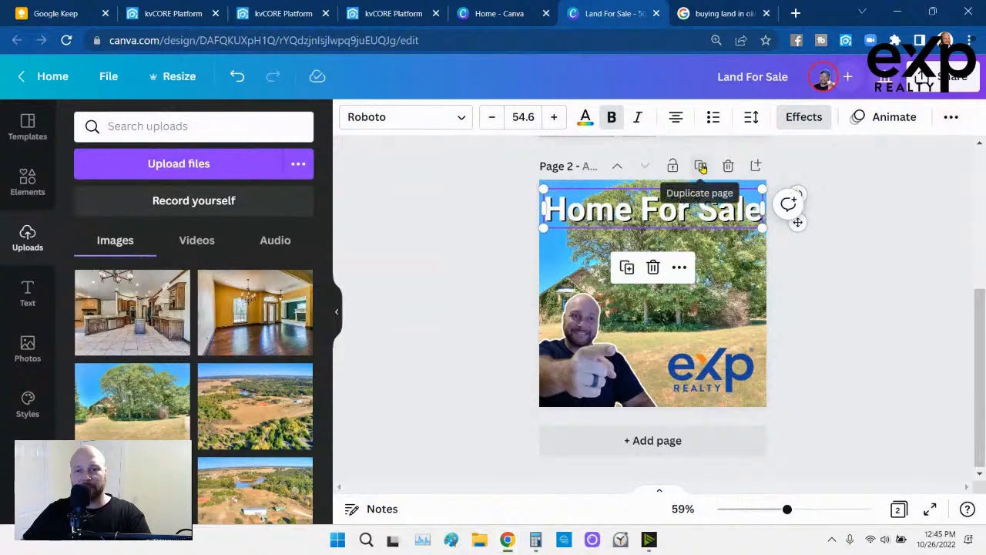
click(701, 168)
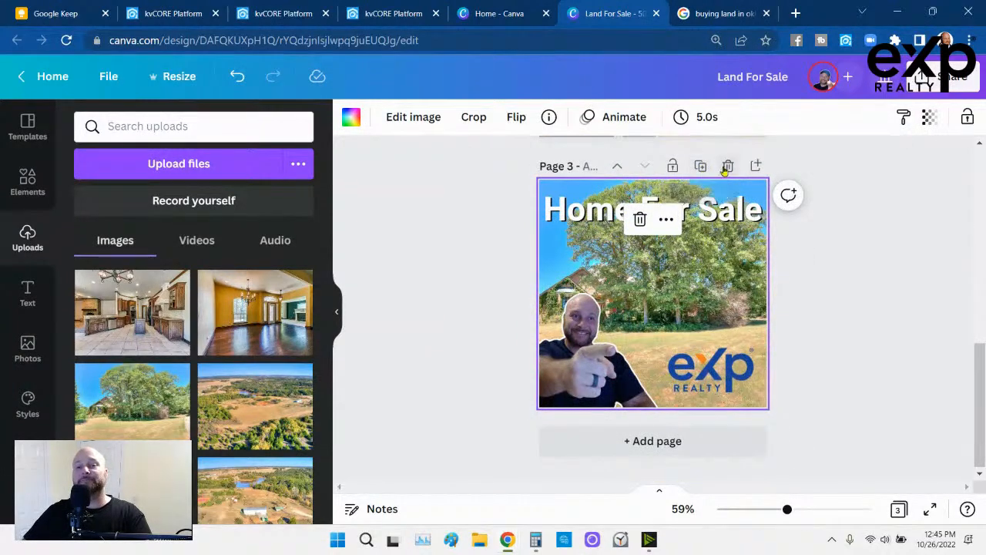
click(728, 166)
click(693, 205)
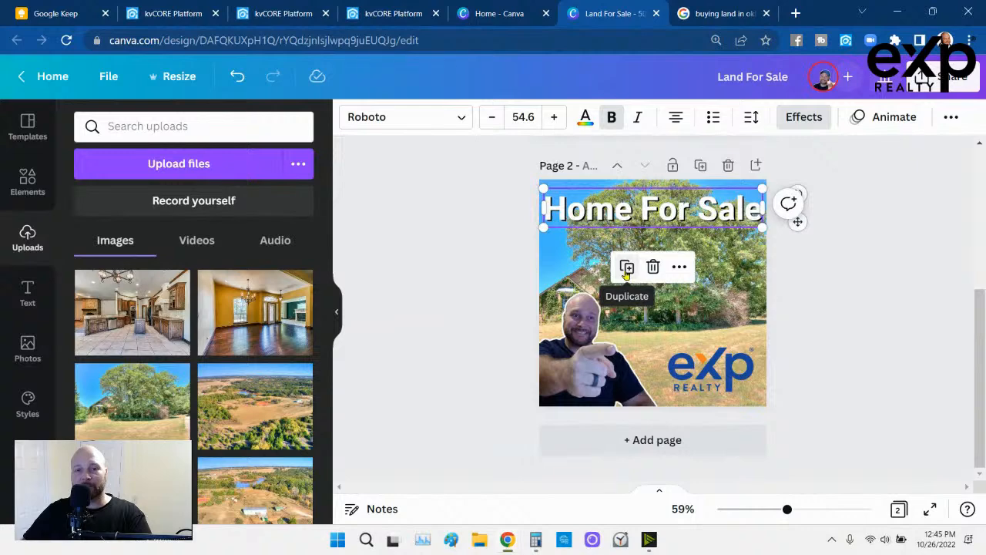
click(639, 203)
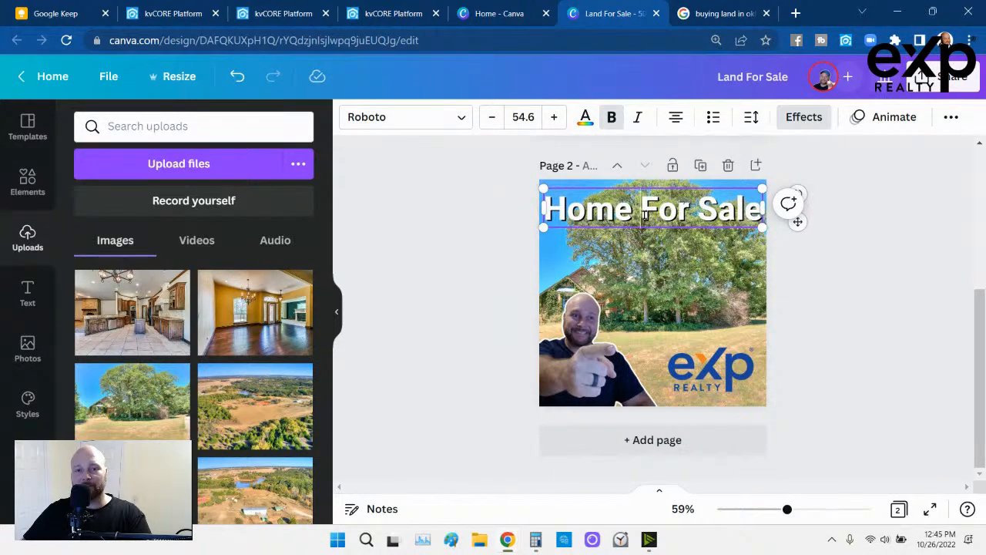
click(951, 263)
Duplicate the "Home For Sale" heading on page 2 and replace the copy's text with "Click to Learn More"
click(655, 214)
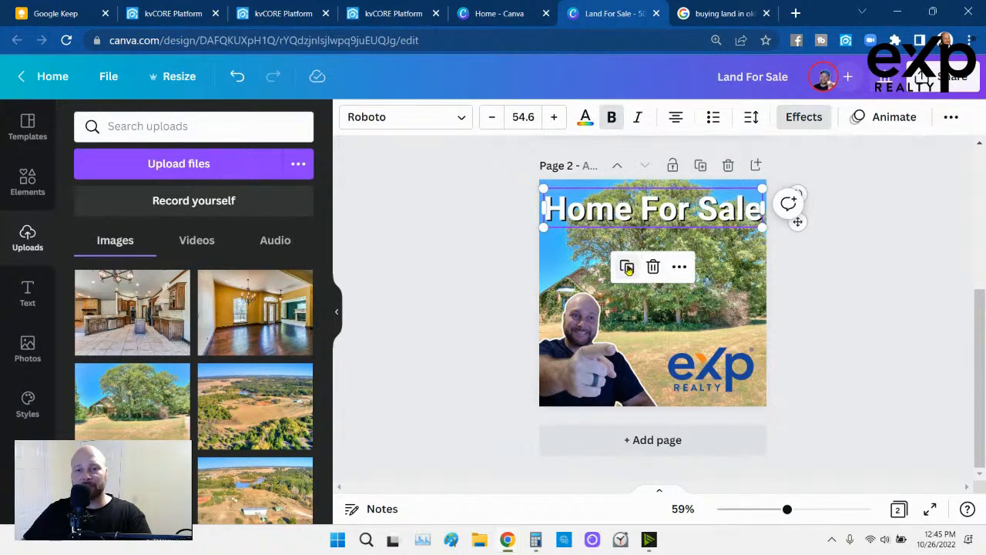
click(628, 266)
click(632, 221)
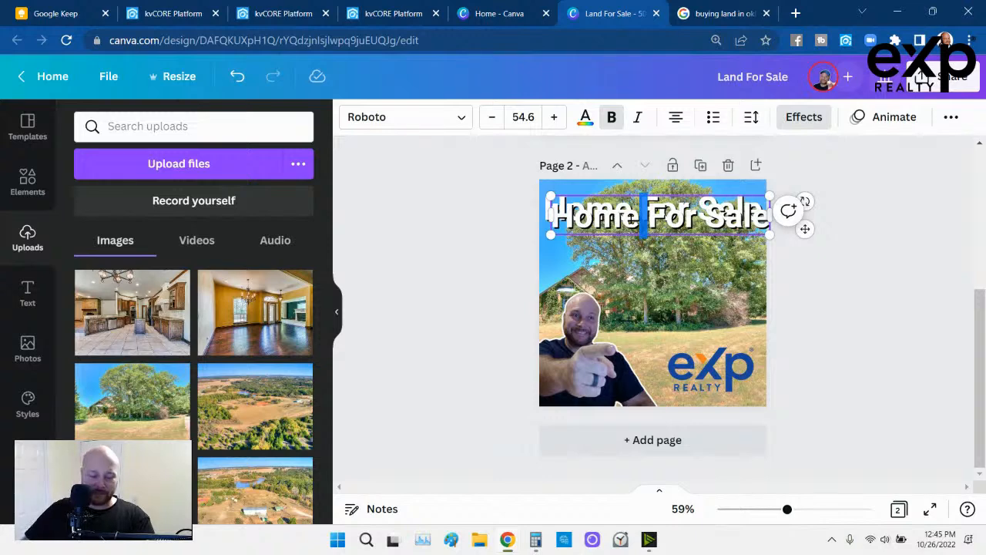
key(ctrl+a)
text(Click)
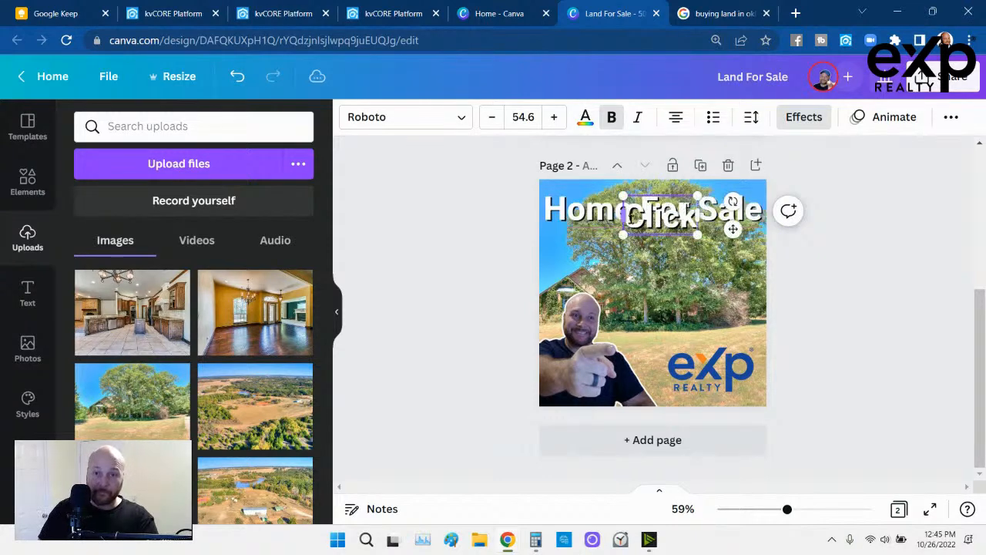
text( For Me)
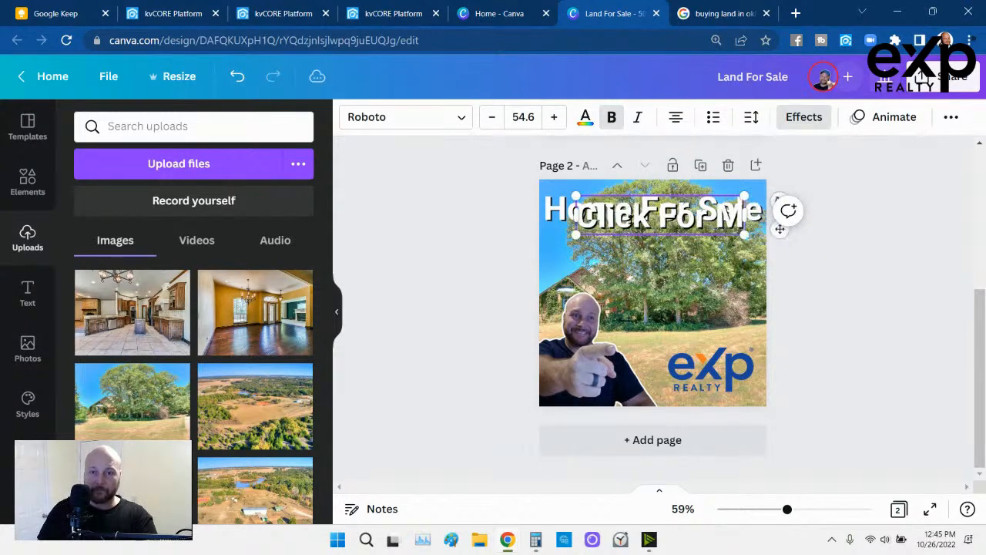
key(BackSpace)
key(BackSpace)
key(BackSpace)
key(BackSpace)
key(BackSpace)
key(BackSpace)
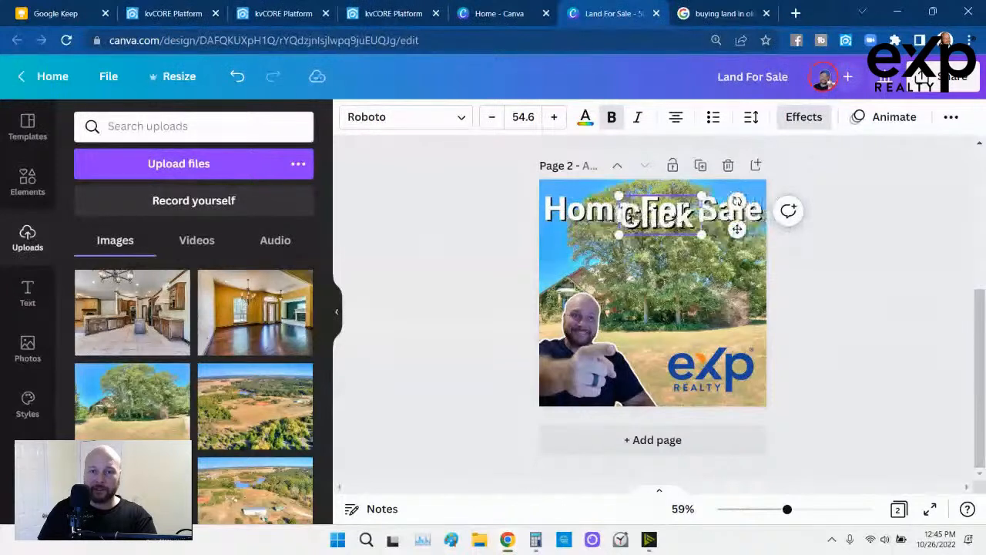
text(to Learn More)
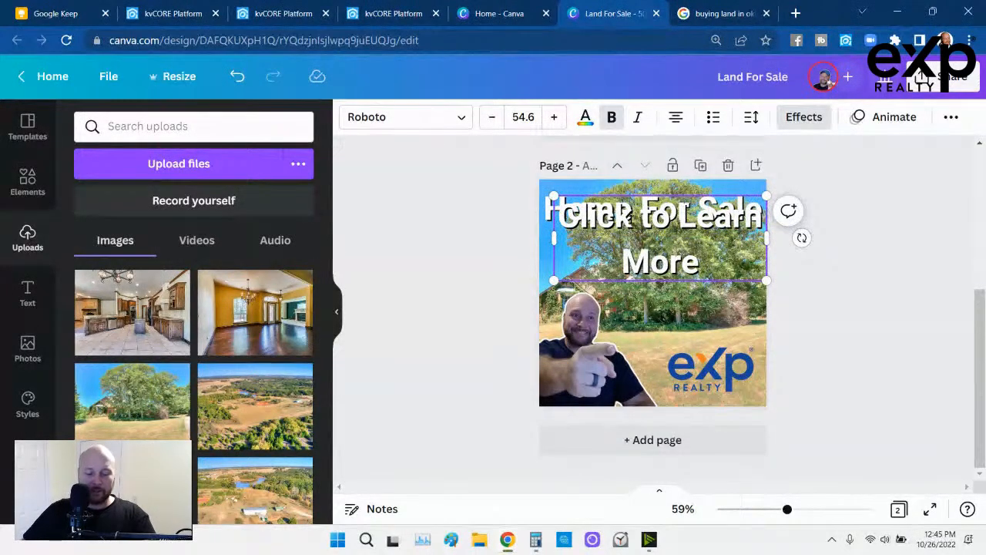
Set the copied "Click to Learn More" text to size 30 and place it directly below the "Home For Sale" heading
key(ctrl+a)
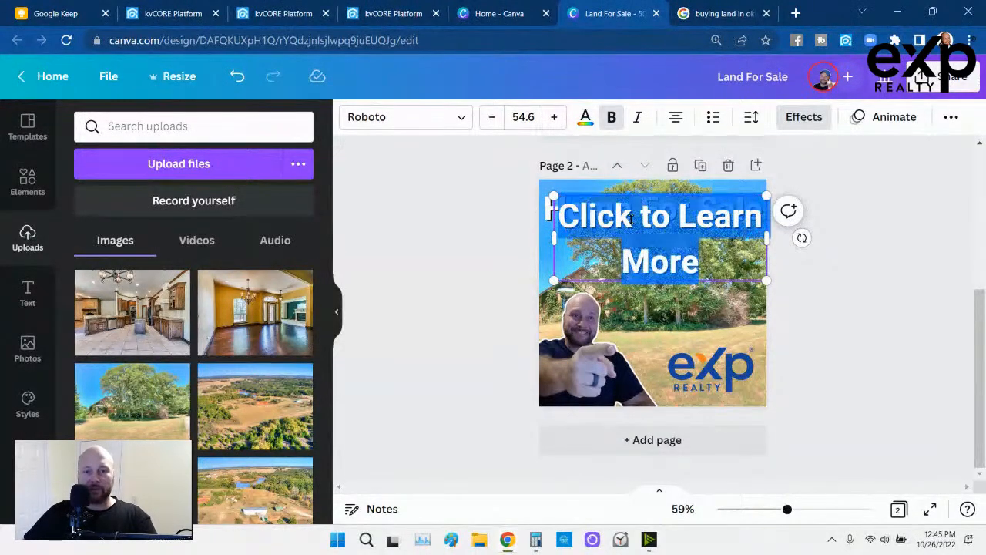
click(531, 117)
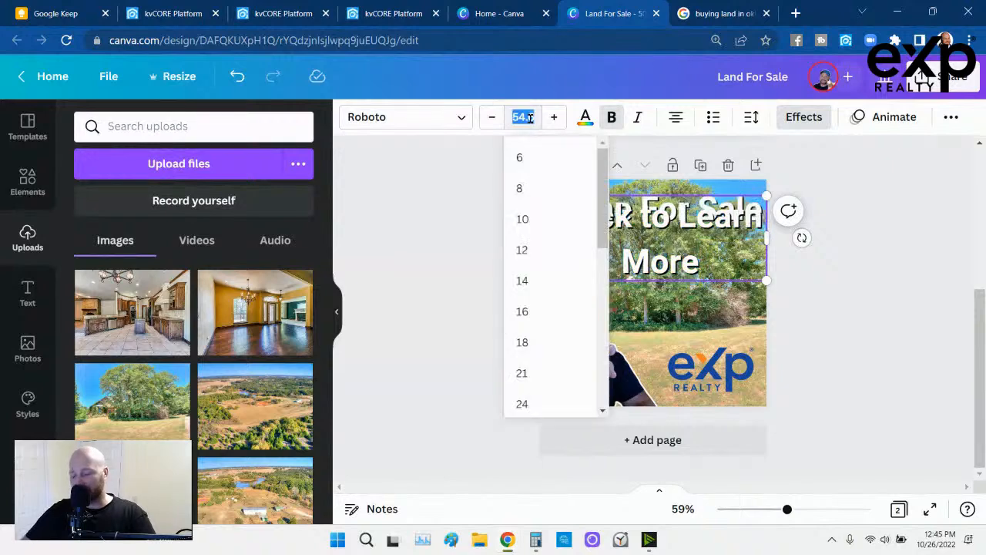
key(Return)
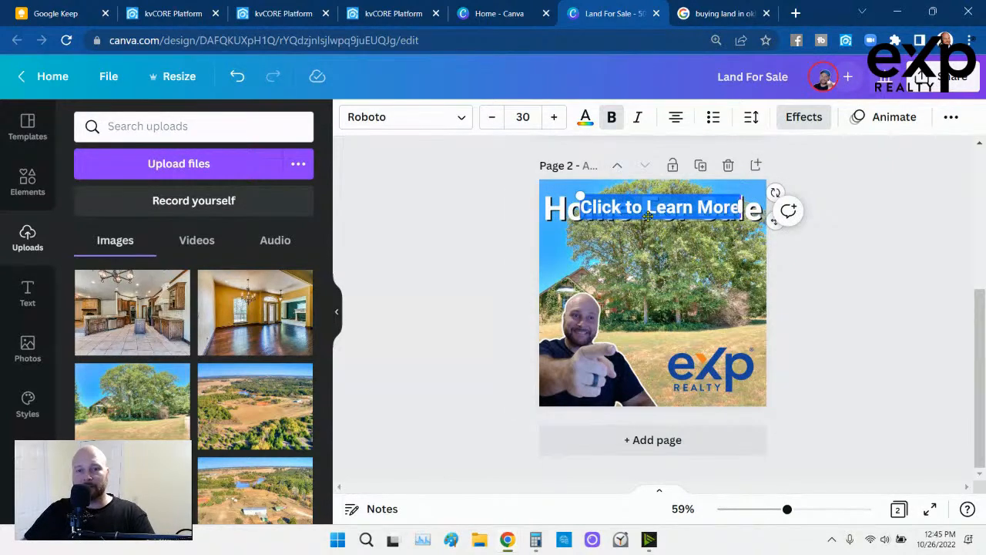
drag(648, 219, 647, 242)
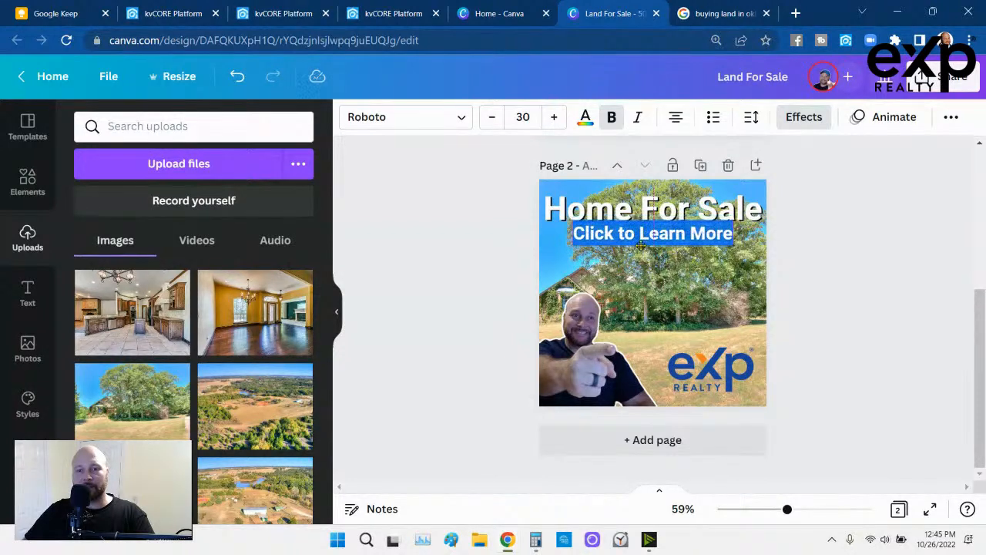
Change the word "Click" in the page 2 subheading to all-caps "CLICK"
click(648, 237)
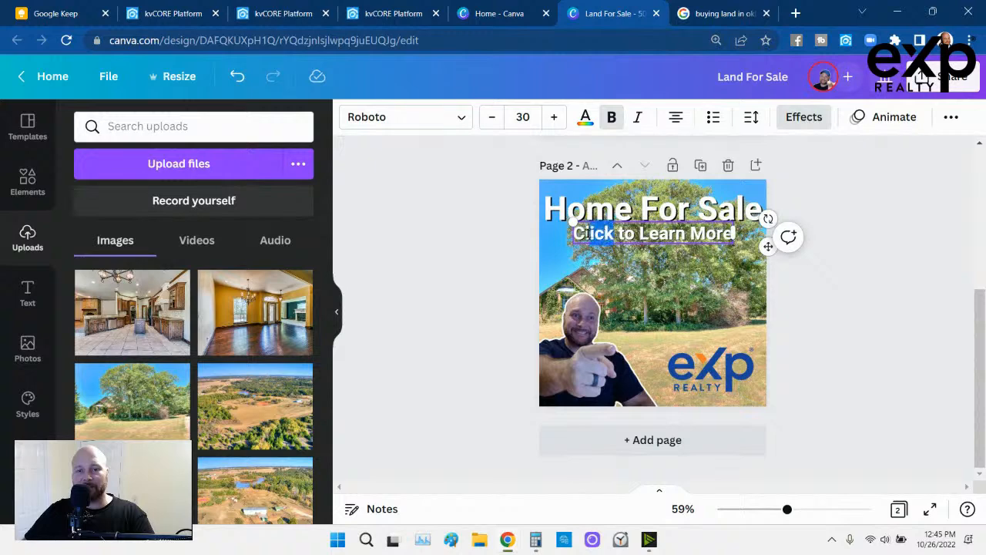
text(CLICK)
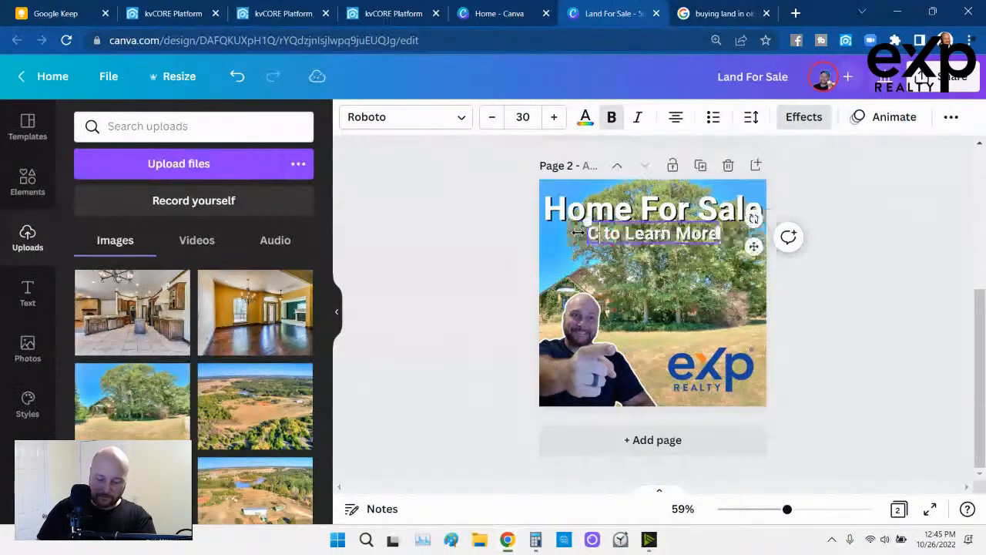
click(508, 258)
Try the orange brand color on the whole "CLICK to Learn More" text
click(671, 240)
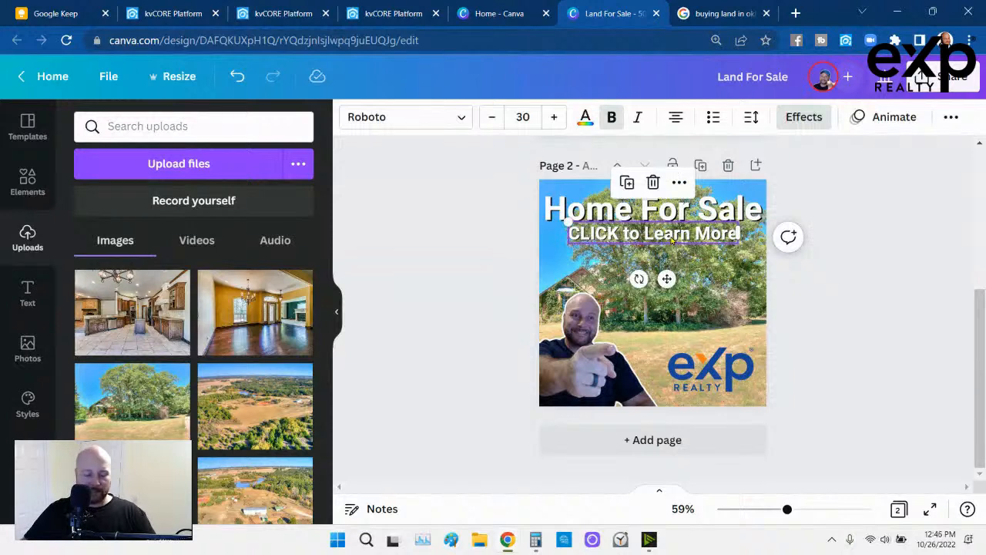
triple_click(670, 236)
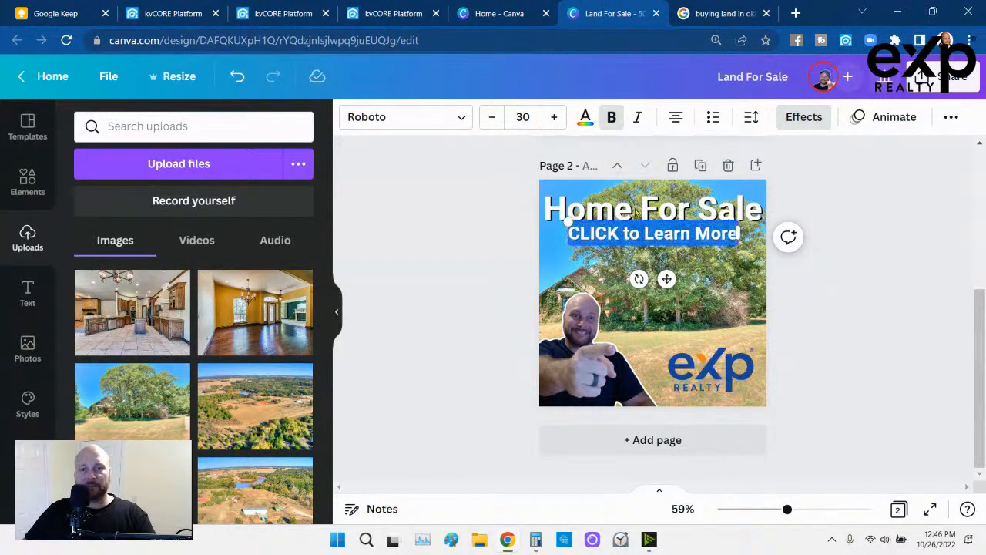
click(585, 118)
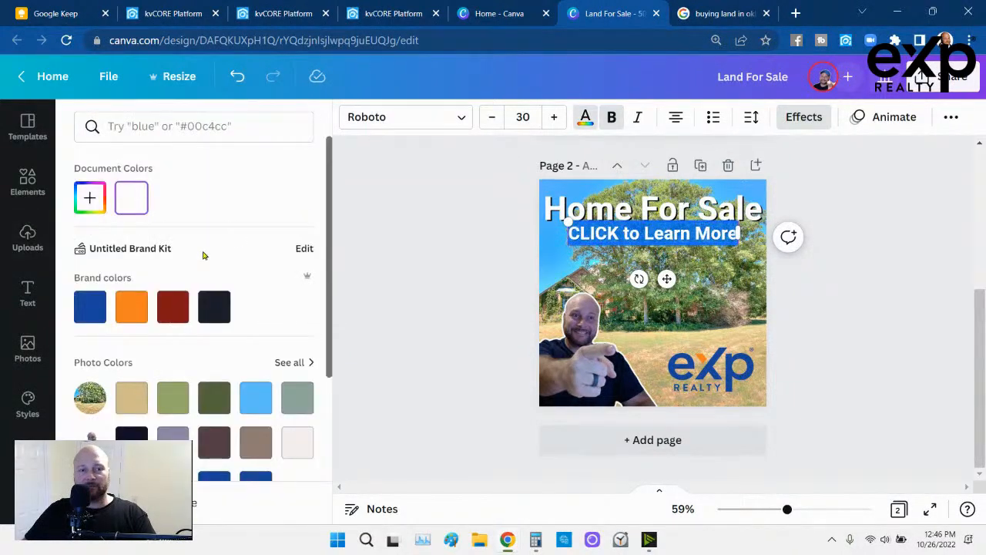
click(131, 308)
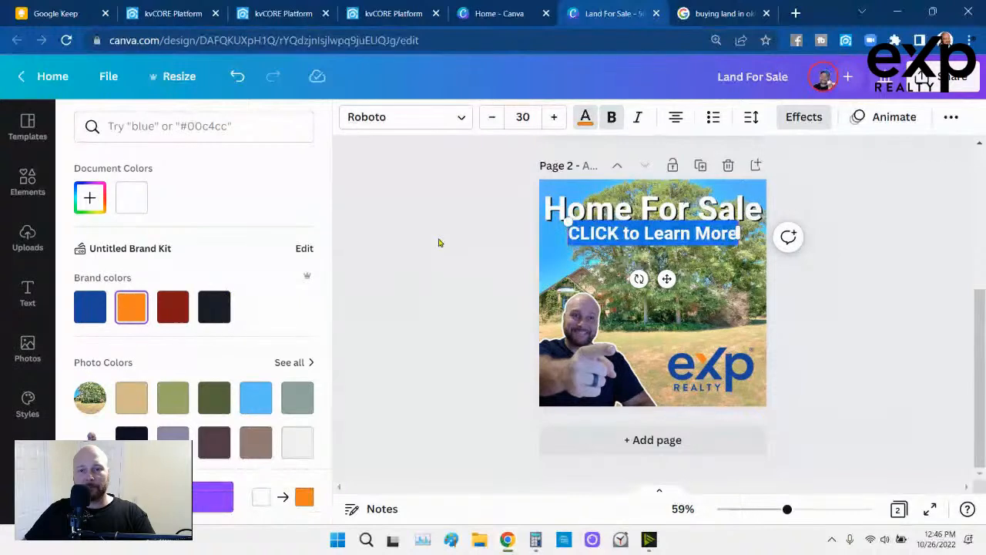
click(440, 242)
Apply the blue brand color to the whole "CLICK to Learn More" text
click(604, 232)
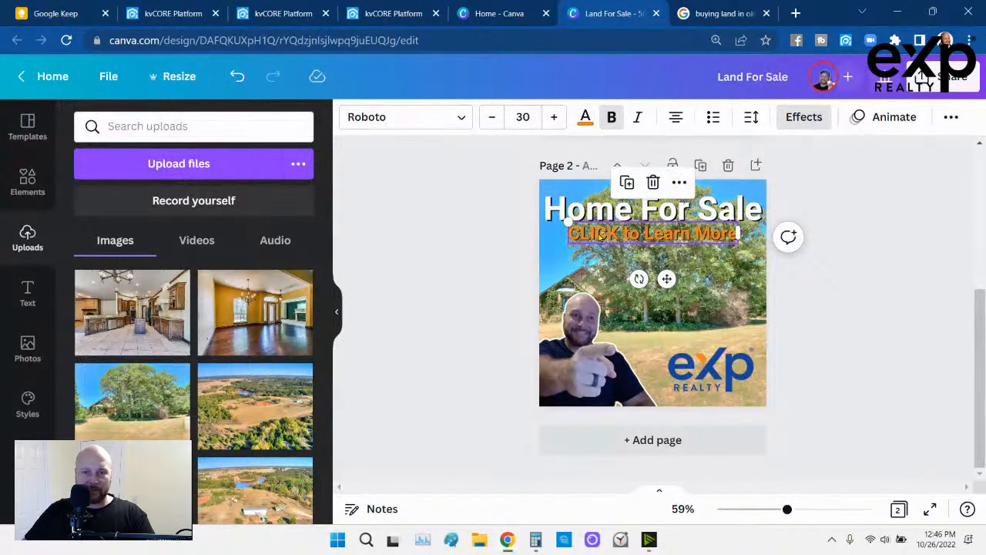
double_click(599, 235)
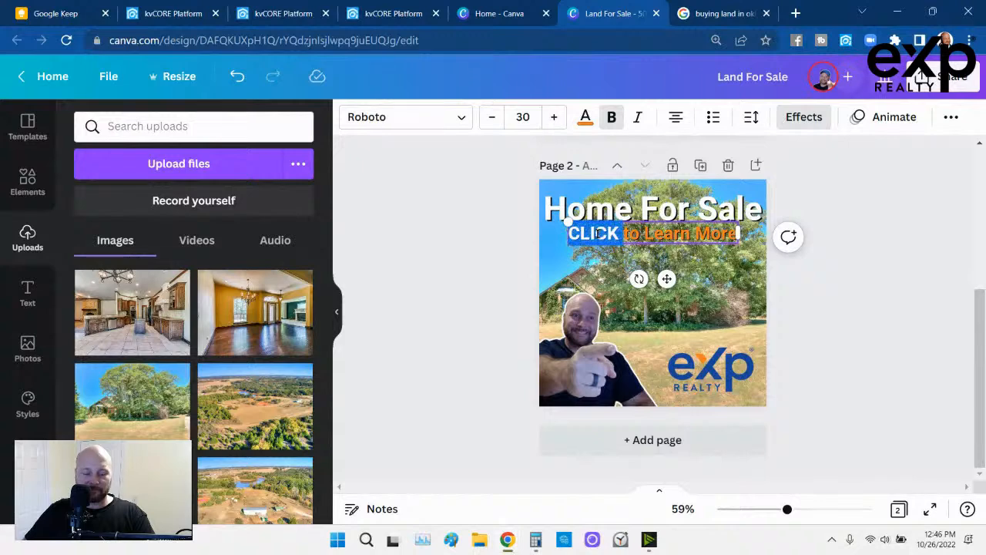
triple_click(598, 235)
click(585, 118)
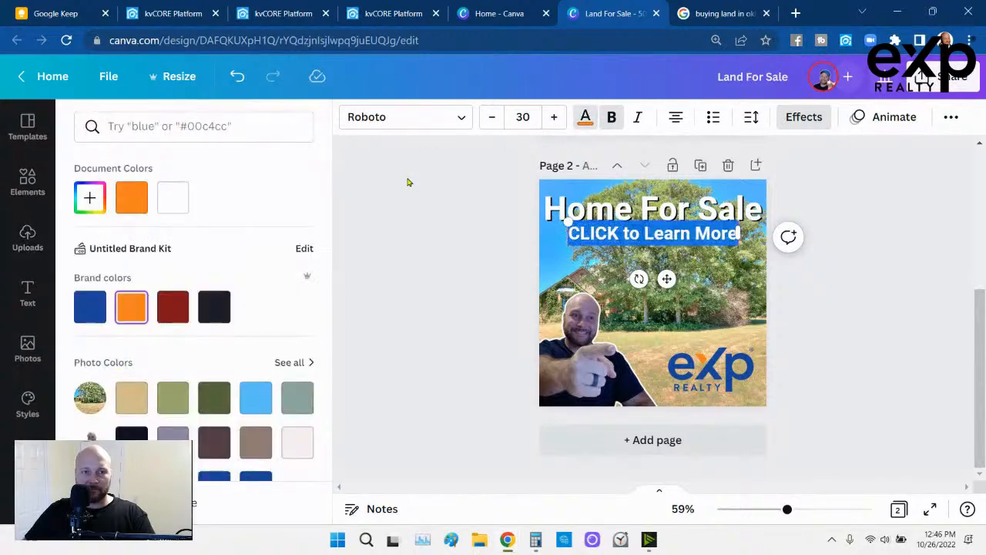
click(90, 308)
click(413, 268)
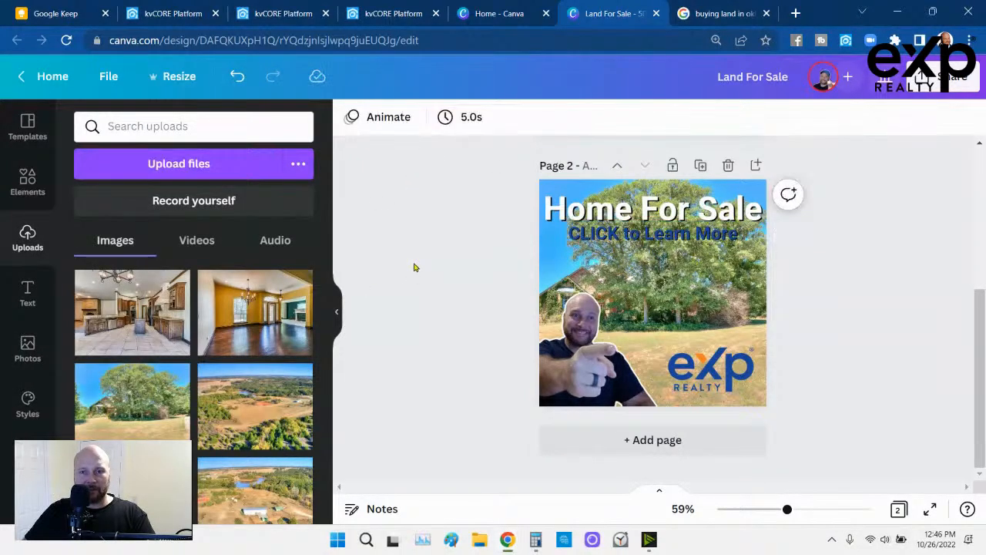
Change the shadow effect color of the "CLICK to Learn More" text to white
click(608, 233)
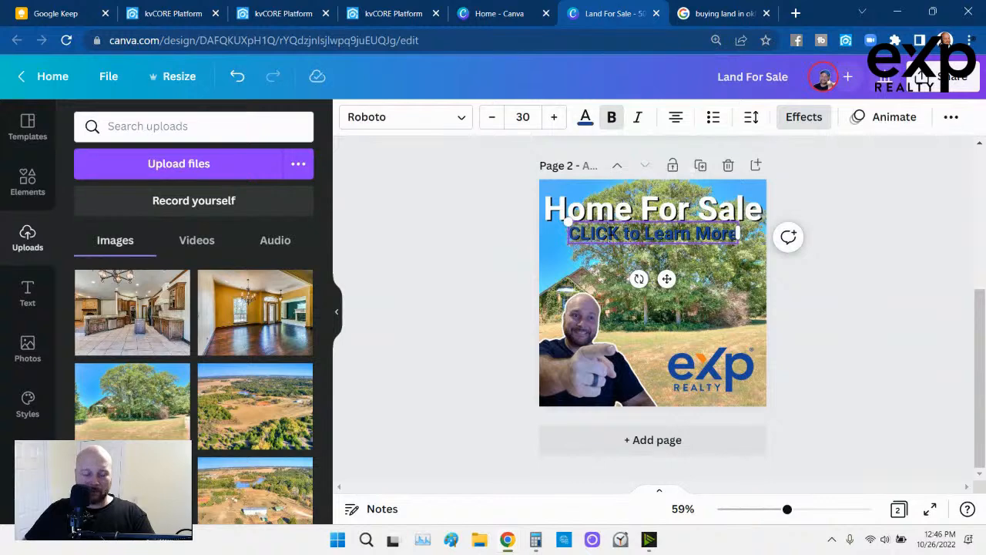
triple_click(610, 233)
click(803, 117)
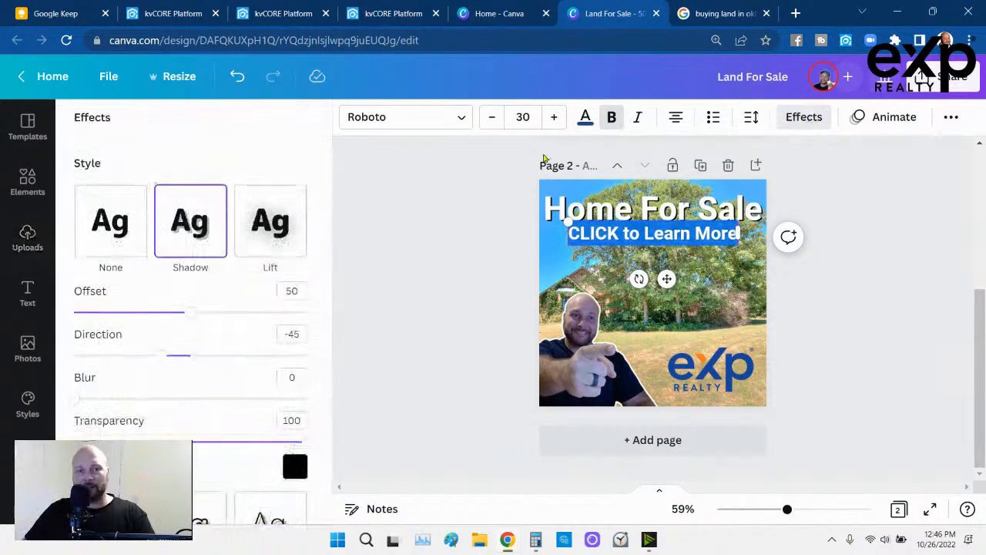
click(295, 466)
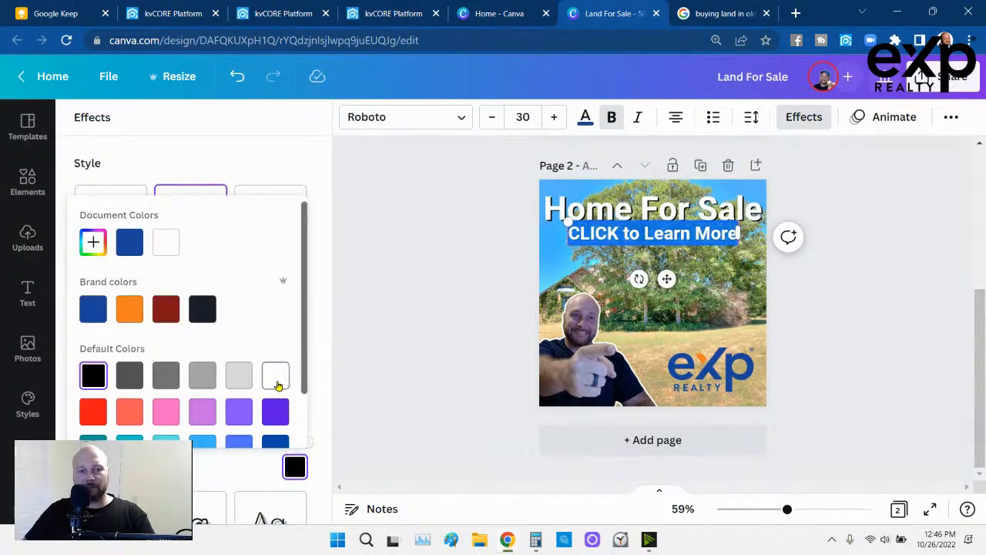
click(378, 306)
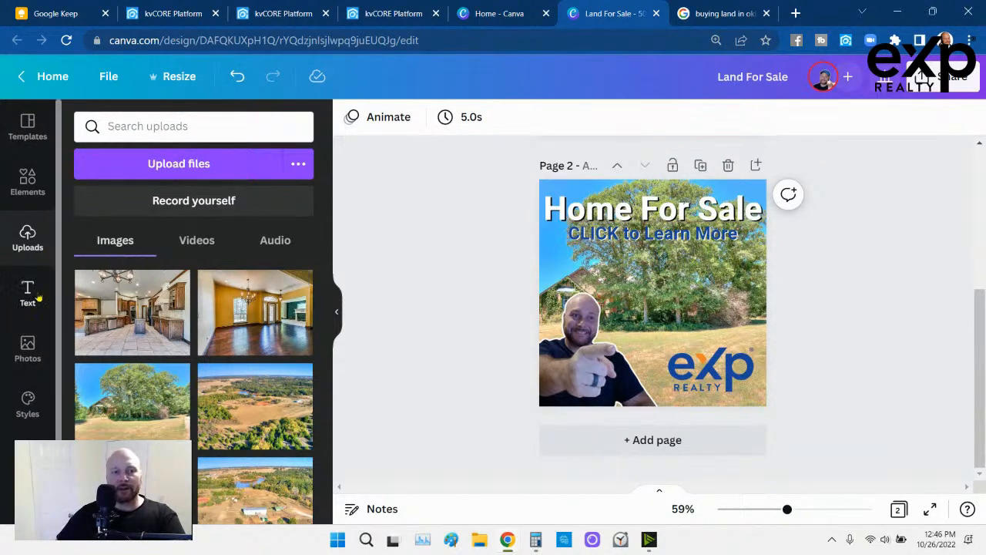
Search the Canva elements for "crayon" and check the details and keywords of the pink crayon scribble graphic
click(28, 191)
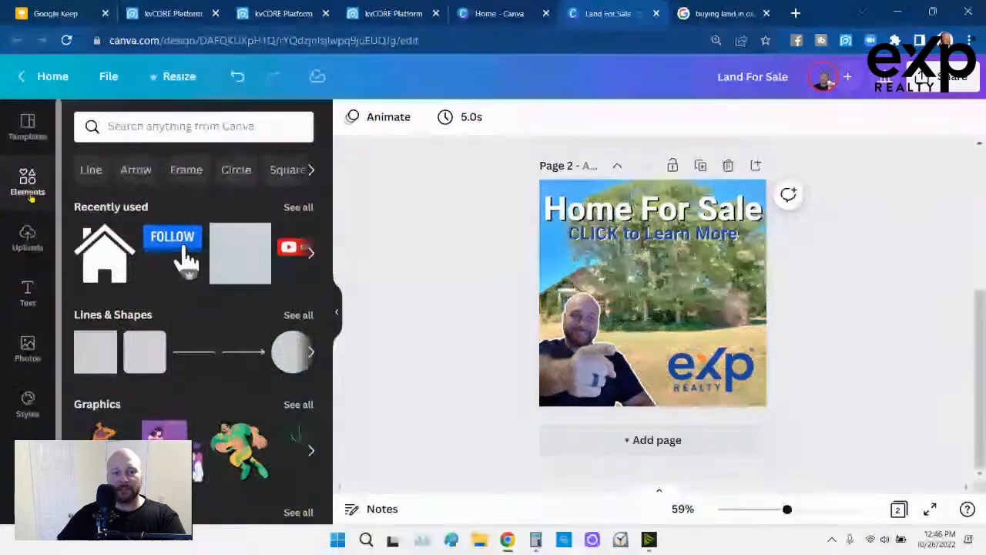
click(121, 128)
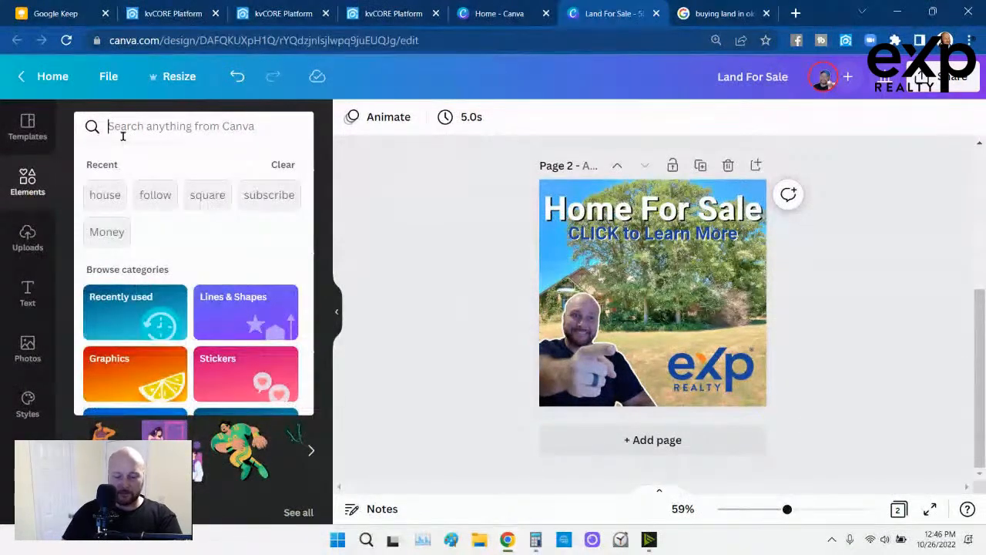
text(crayon)
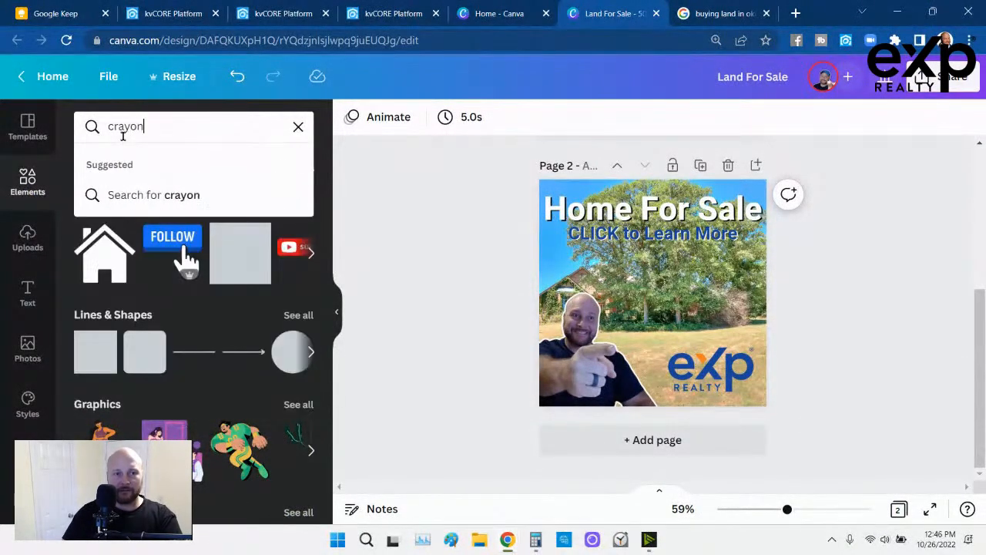
key(Return)
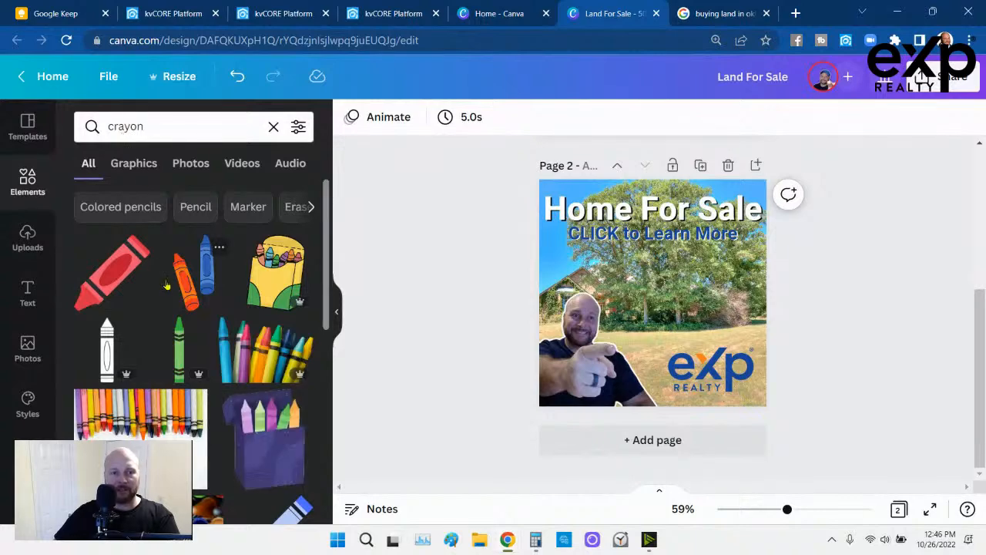
scroll(166, 286, down, 5)
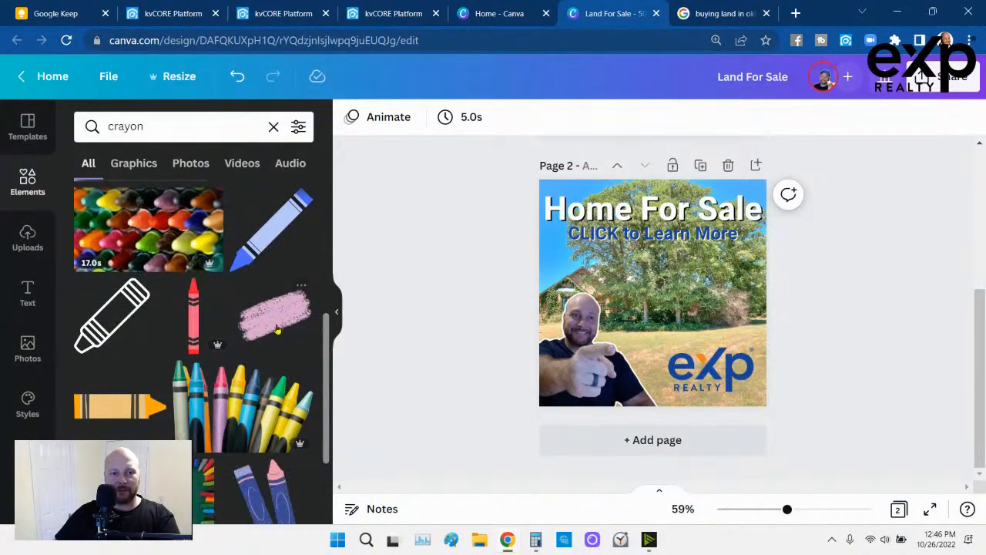
scroll(273, 329, down, 10)
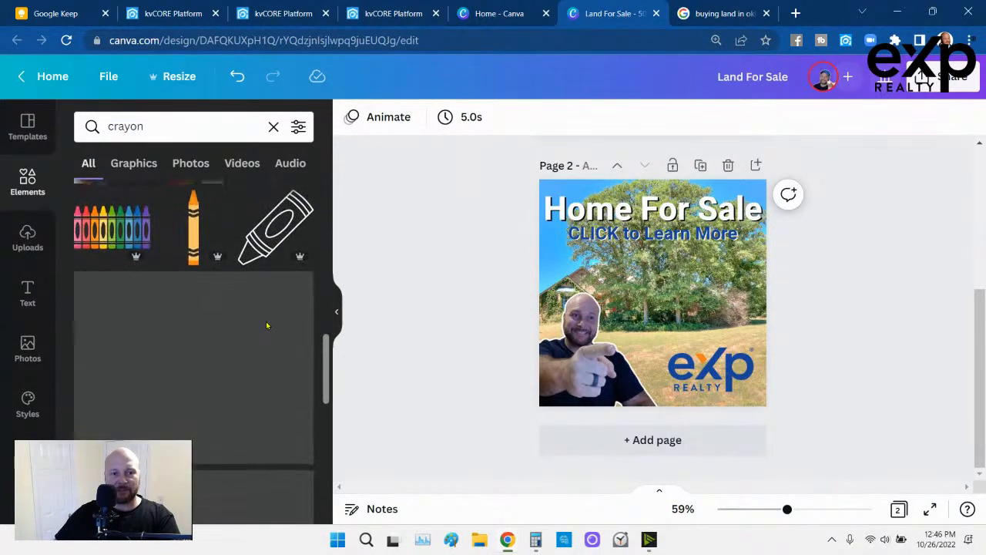
scroll(265, 354, up, 5)
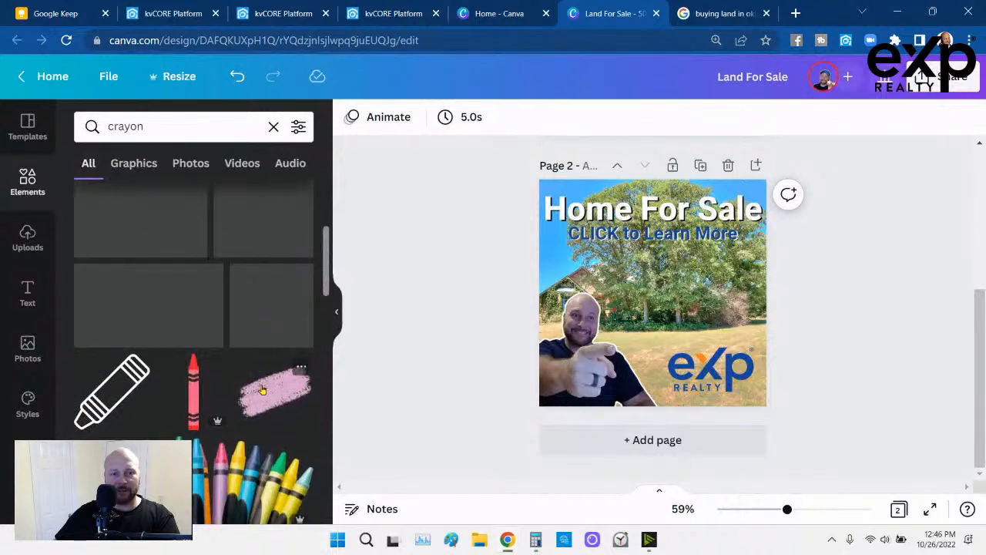
click(300, 368)
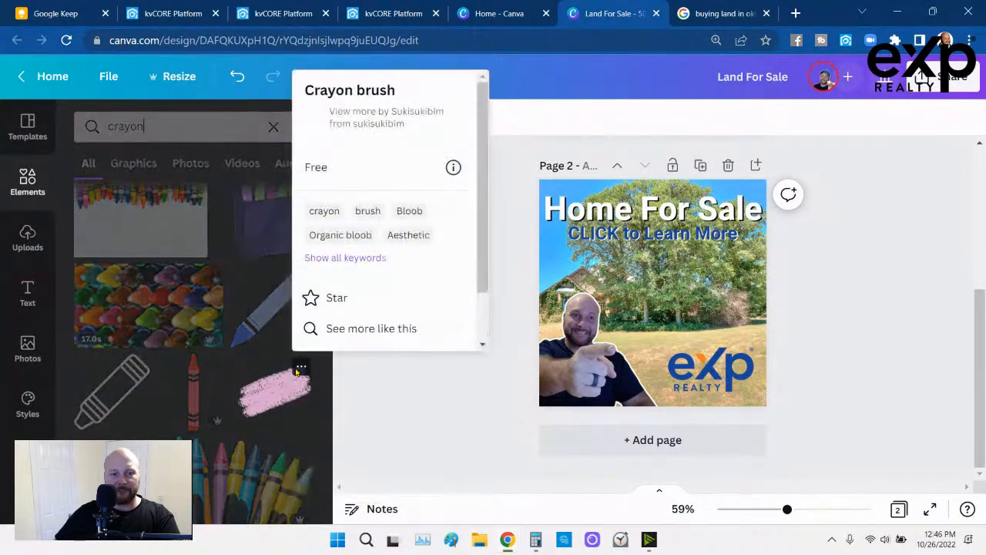
click(186, 133)
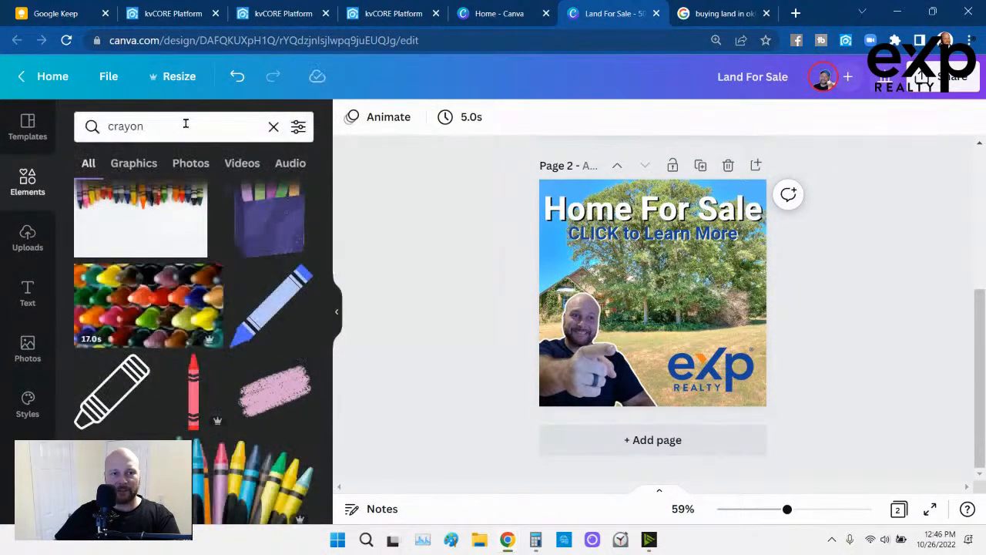
Search the Canva elements for "brush" instead of "crayon"
click(97, 126)
text(brush)
key(Return)
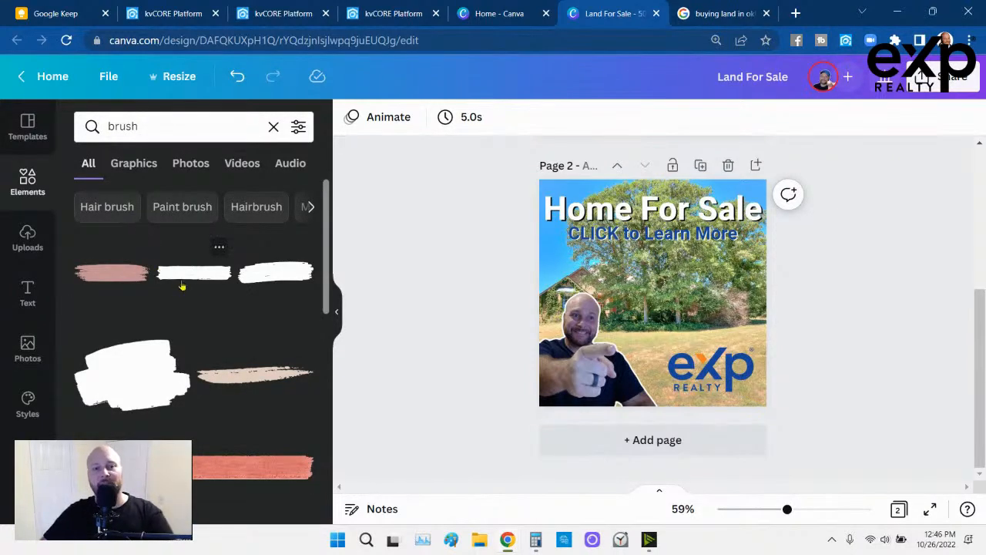
Try the thin white brush stroke on page 2 and delete it again
click(197, 279)
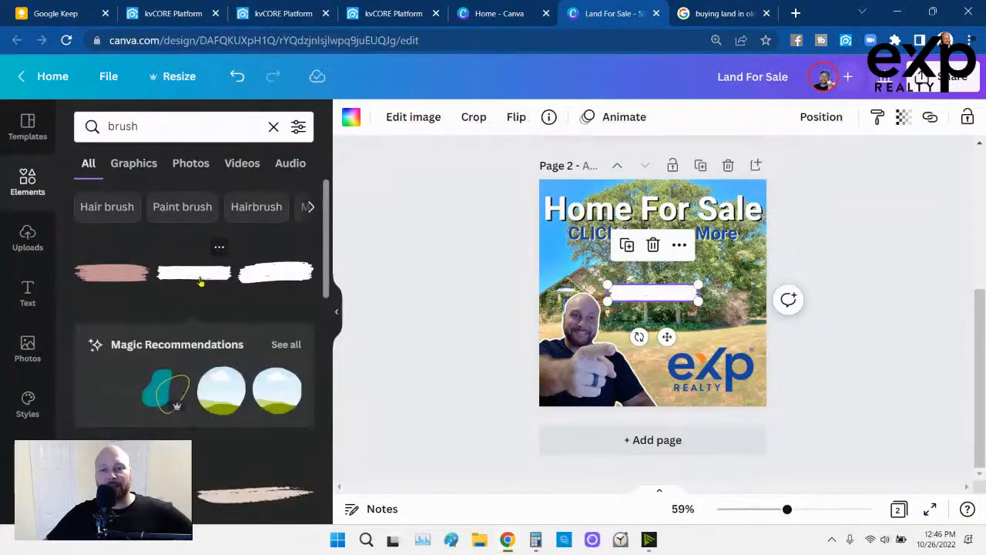
click(653, 244)
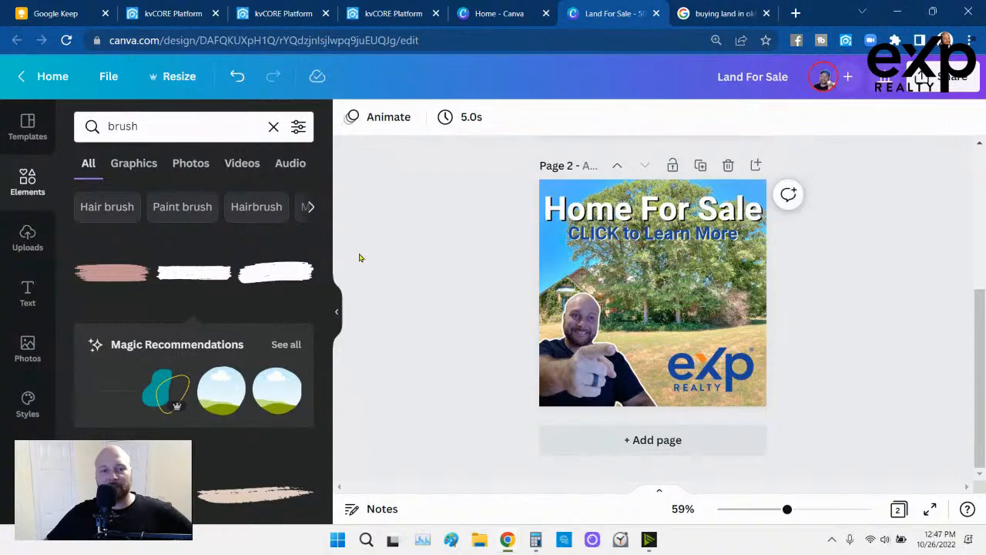
Add the tapered beige brush stroke to page 2, enlarge it to about 385 × 57, and place it behind "CLICK to Learn More"
scroll(206, 332, down, 2)
click(255, 347)
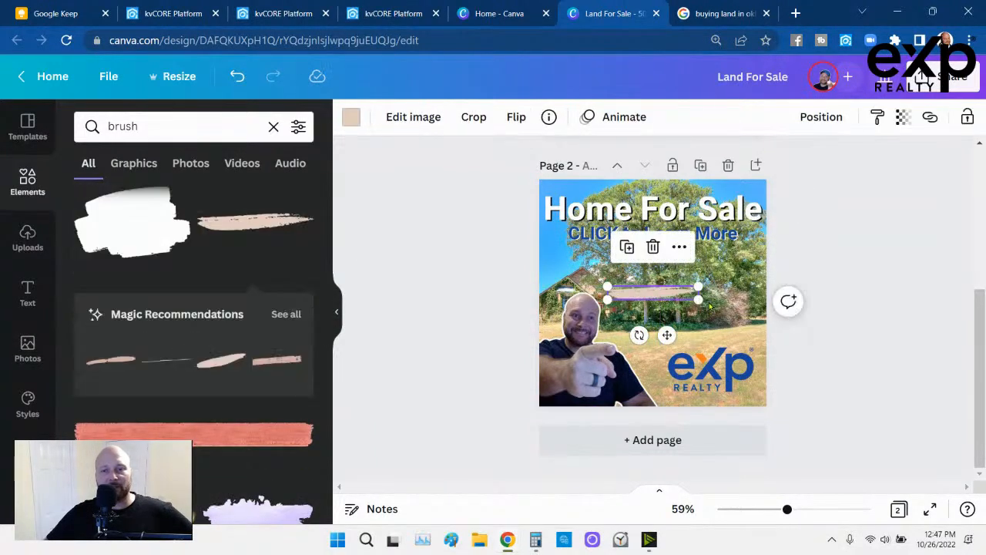
mouse_move(671, 291)
mouse_down()
mouse_move(647, 230)
mouse_move(633, 227)
mouse_move(748, 243)
mouse_up()
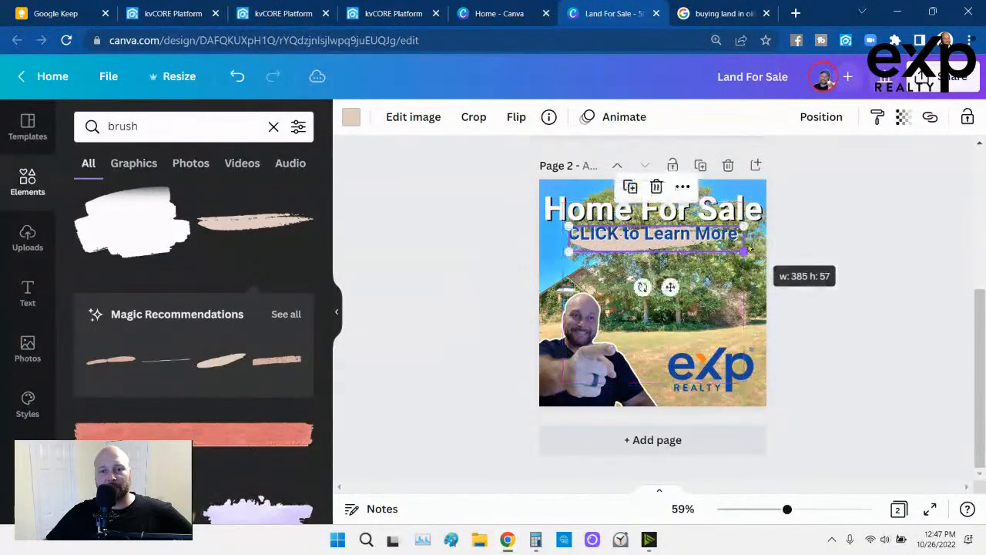
click(649, 245)
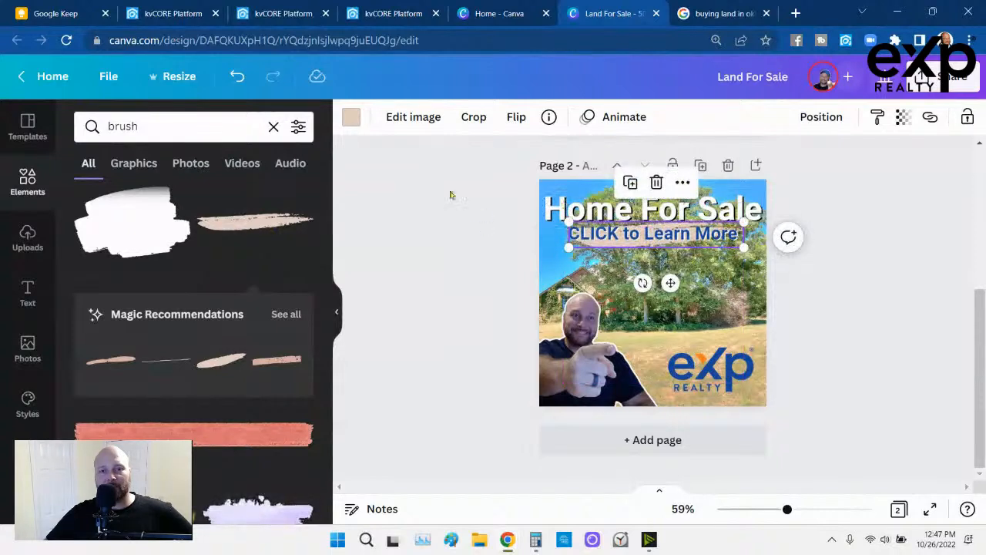
Recolor the brush stroke behind "CLICK to Learn More" with the orange brand color
click(356, 126)
click(132, 307)
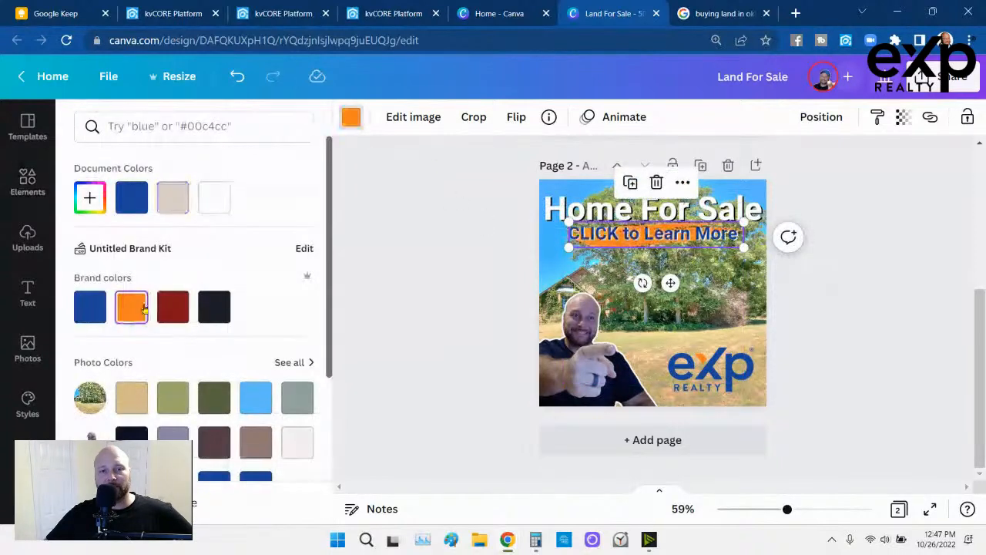
click(445, 255)
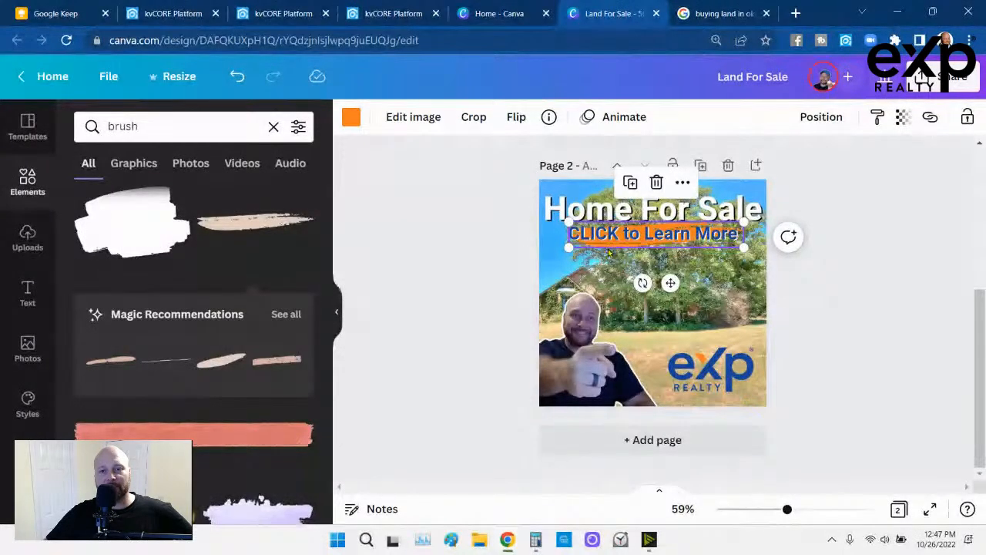
Enlarge the eXp Realty logo on page 2 slightly
drag(670, 284, 669, 284)
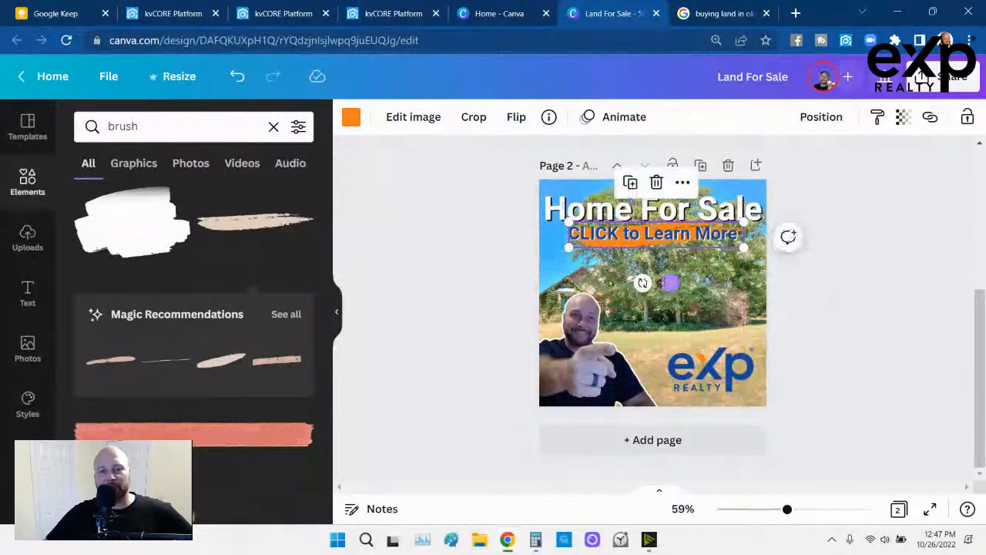
click(497, 266)
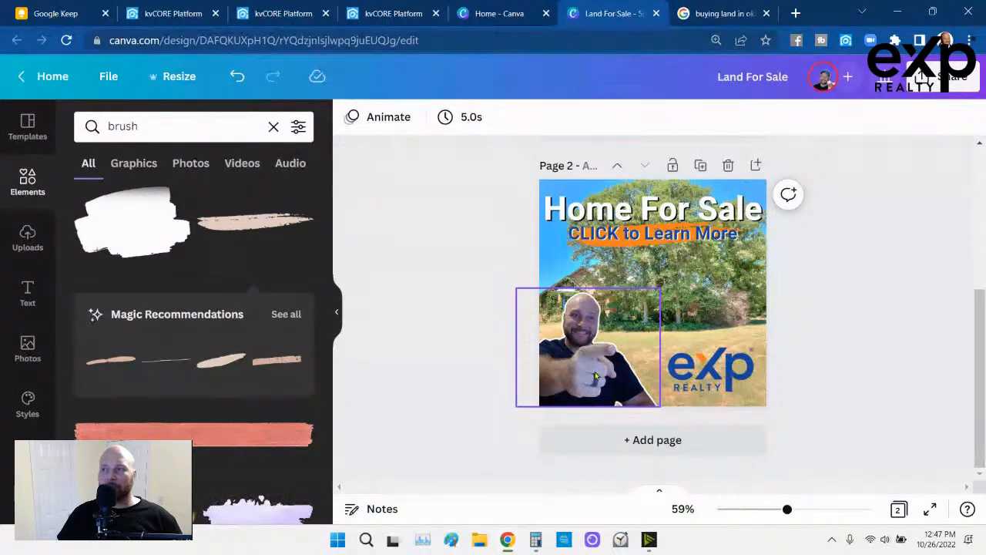
click(710, 382)
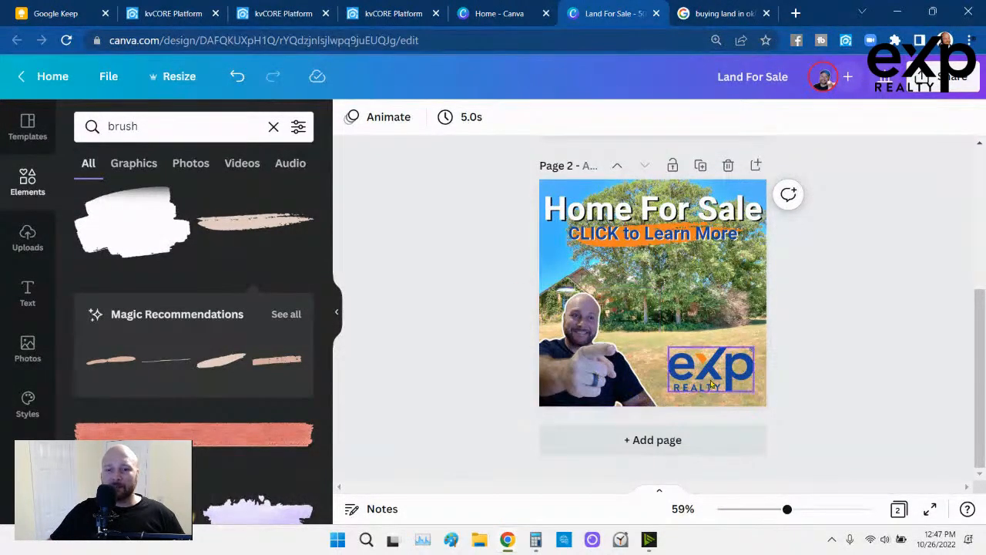
drag(753, 351, 763, 347)
click(864, 324)
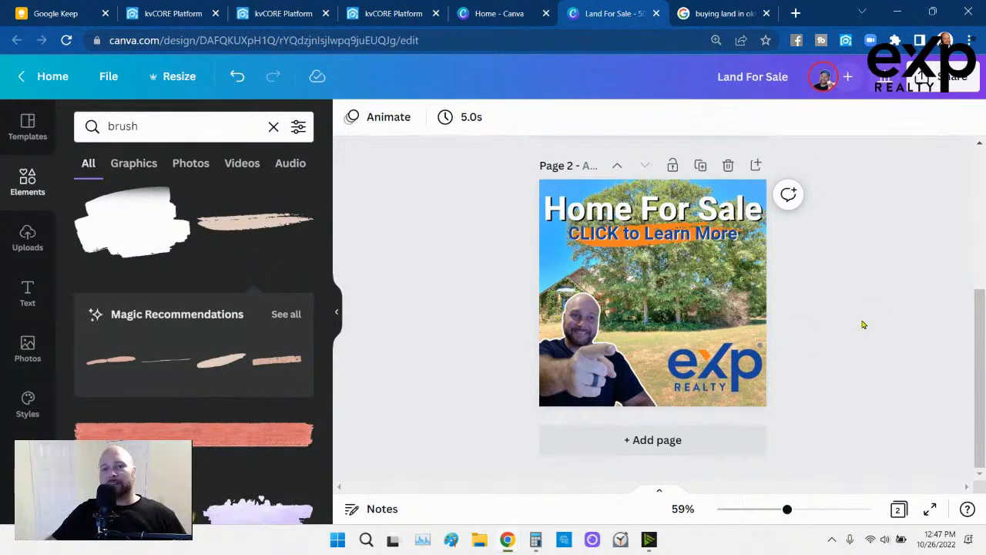
Move the agent cutout on page 2 down slightly so it shows less of the torso
click(691, 295)
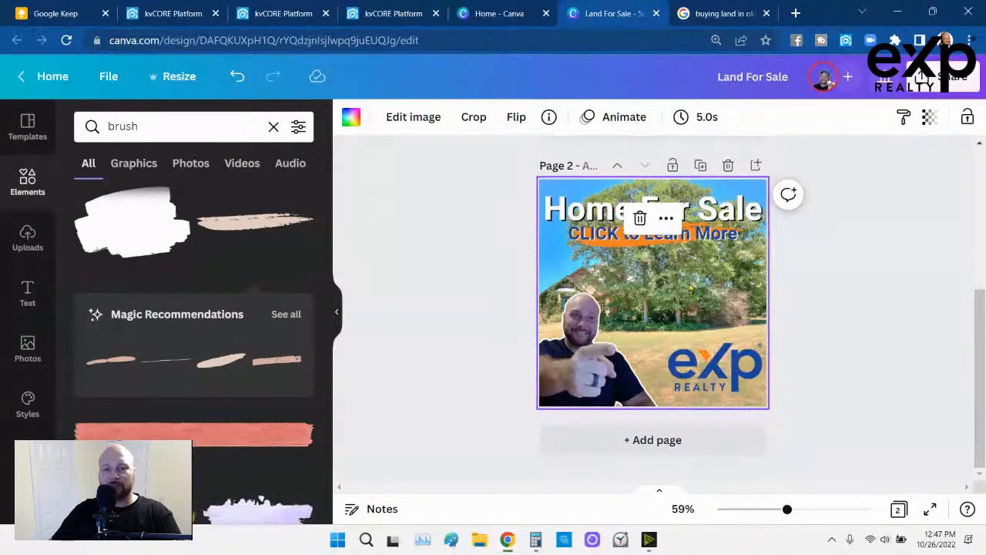
key(Escape)
mouse_move(615, 356)
mouse_down()
mouse_move(618, 374)
mouse_move(616, 364)
mouse_up()
click(472, 338)
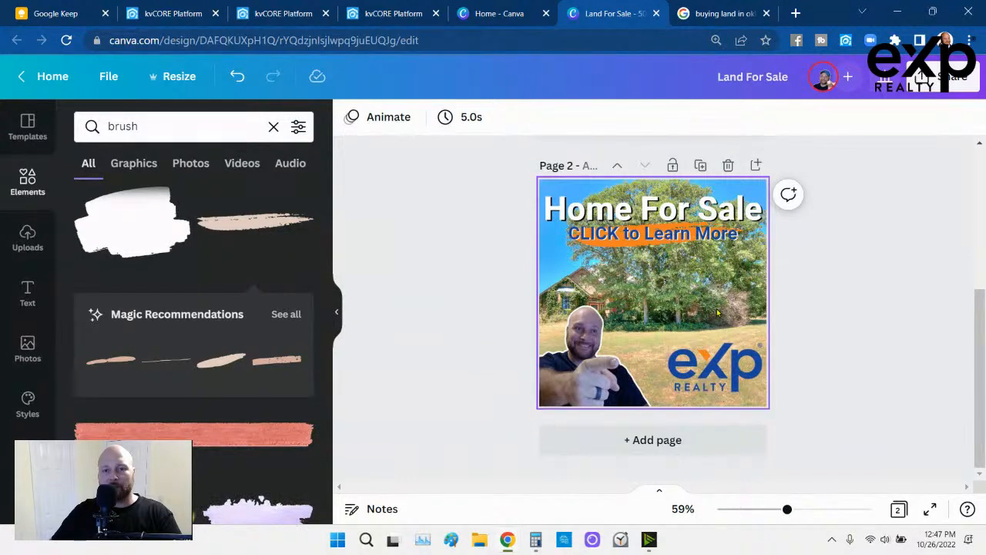
Copy the "CLICK to Learn More" text with its orange brush stroke from page 2 onto page 1
click(679, 243)
click(867, 267)
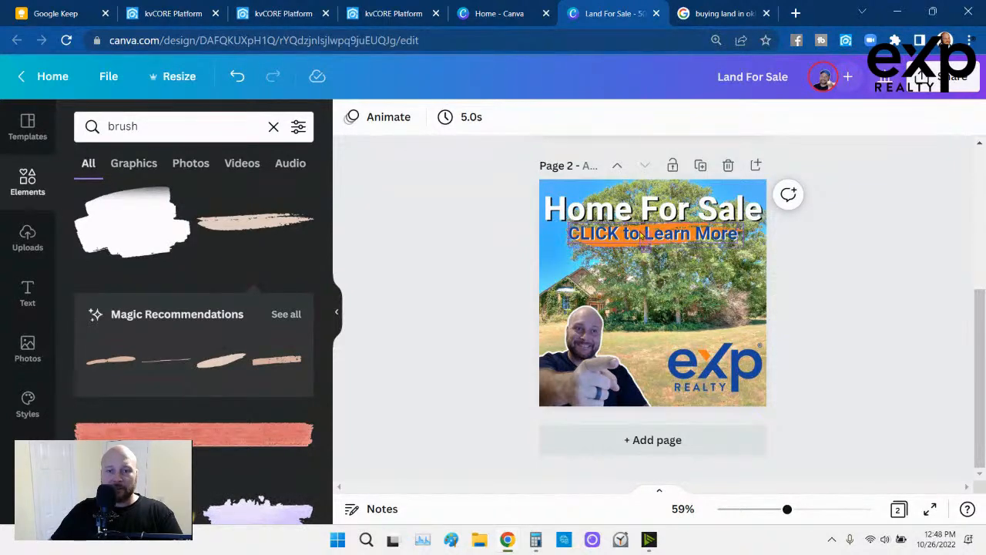
click(641, 236)
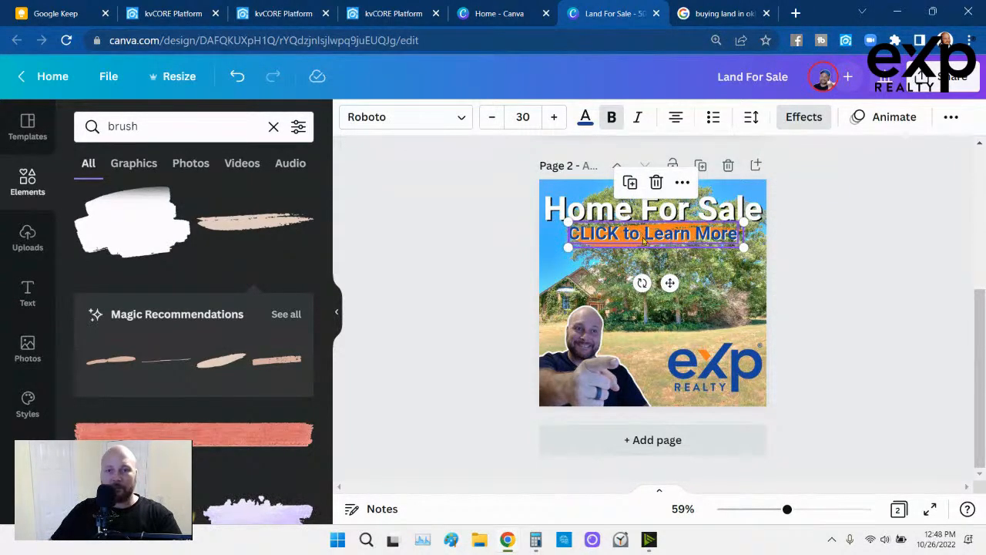
scroll(646, 246, up, 5)
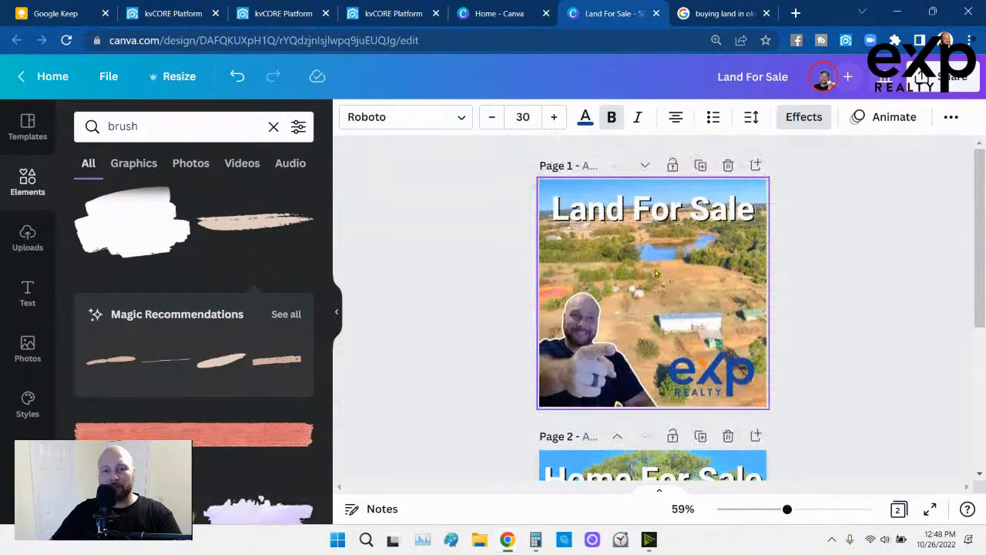
click(653, 258)
click(657, 245)
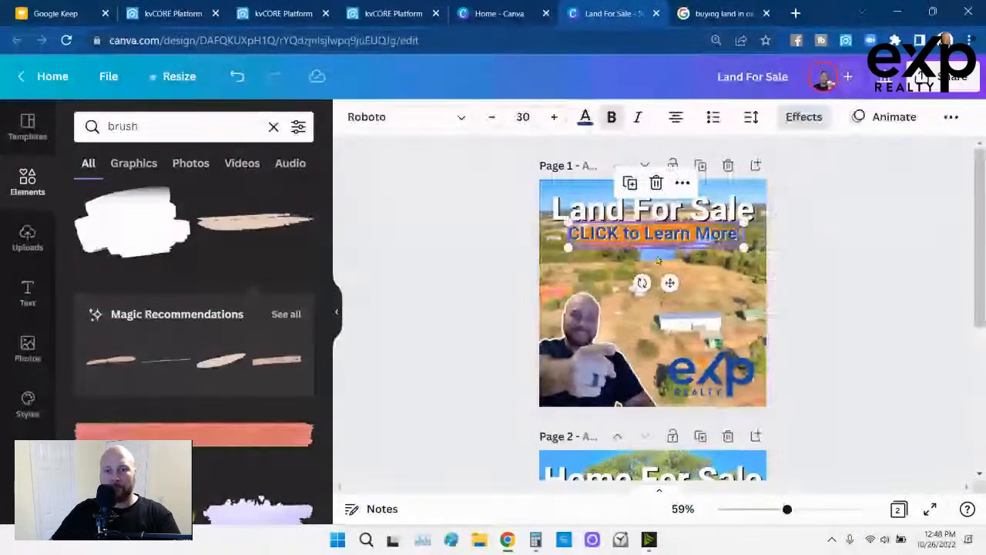
click(832, 262)
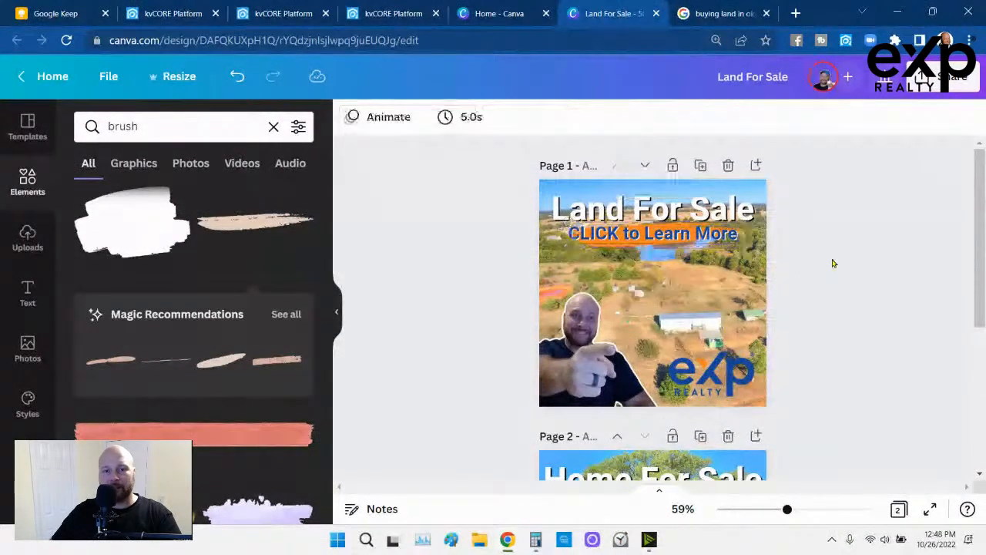
Lower the agent cutout slightly on the "Land For Sale" page
click(606, 367)
drag(606, 367, 606, 375)
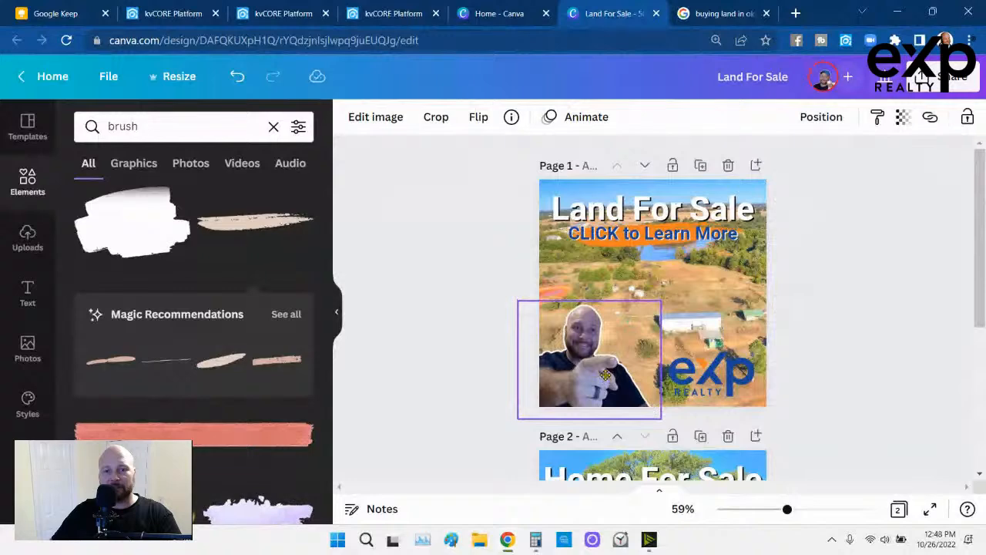
click(848, 334)
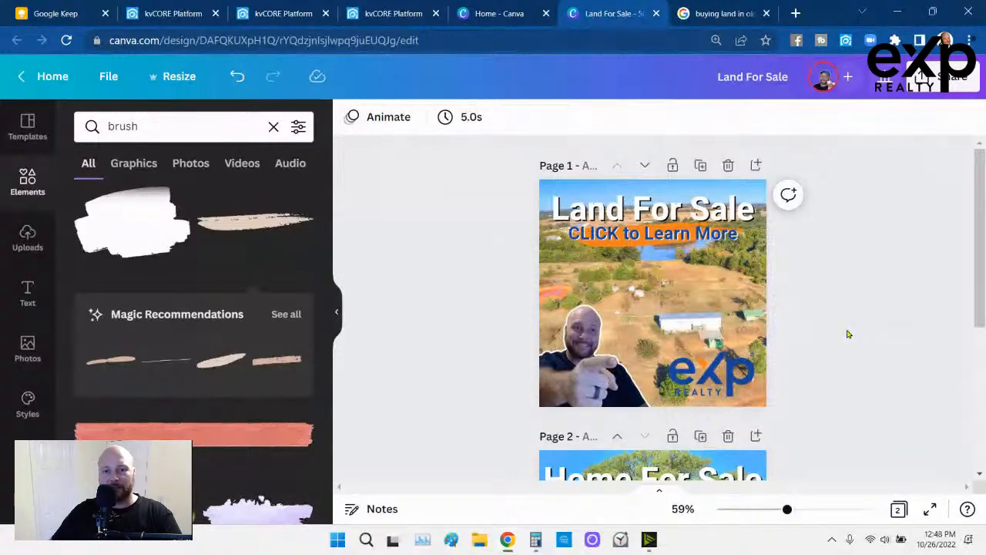
Duplicate the "Land For Sale" page and move the copy below the "Home For Sale" page as page 3
scroll(848, 334, down, 4)
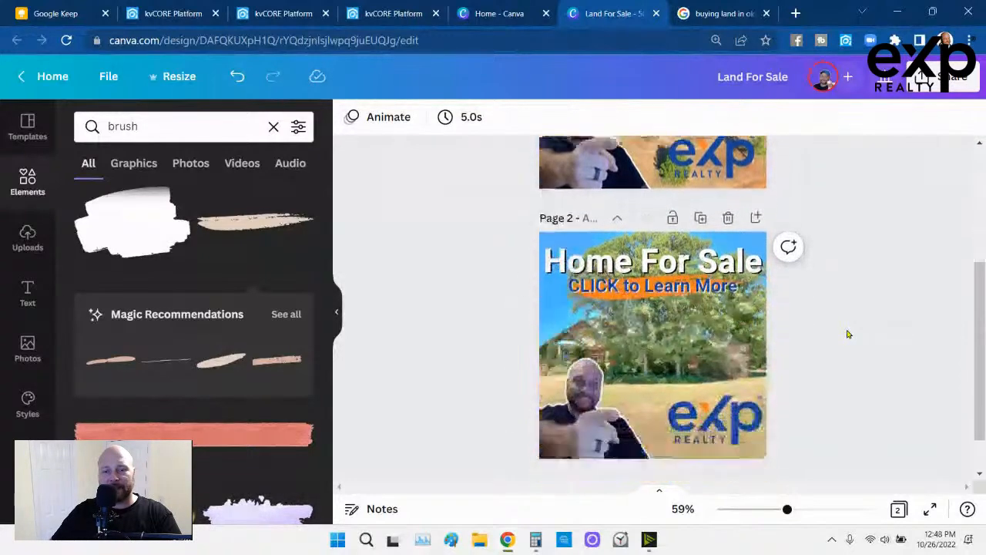
scroll(848, 334, up, 3)
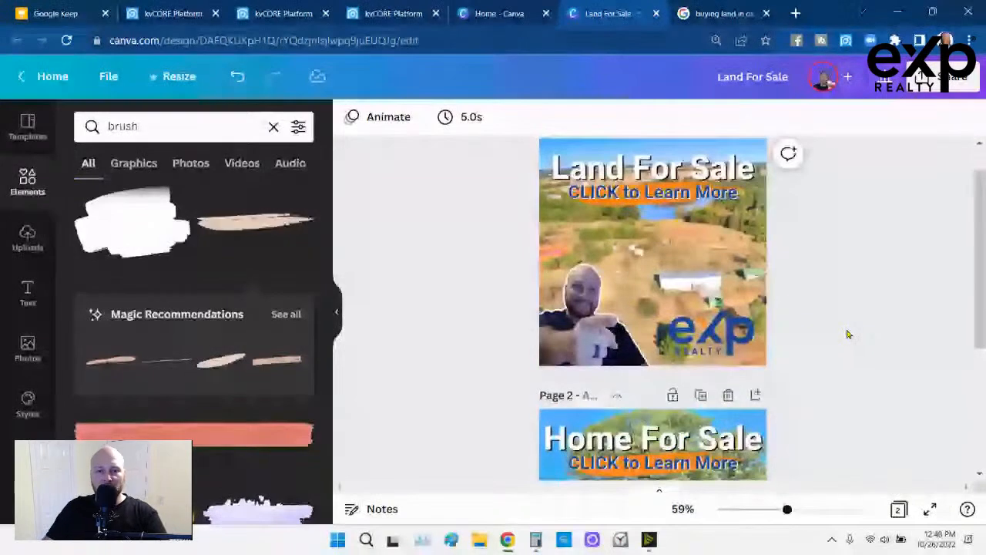
scroll(805, 289, up, 1)
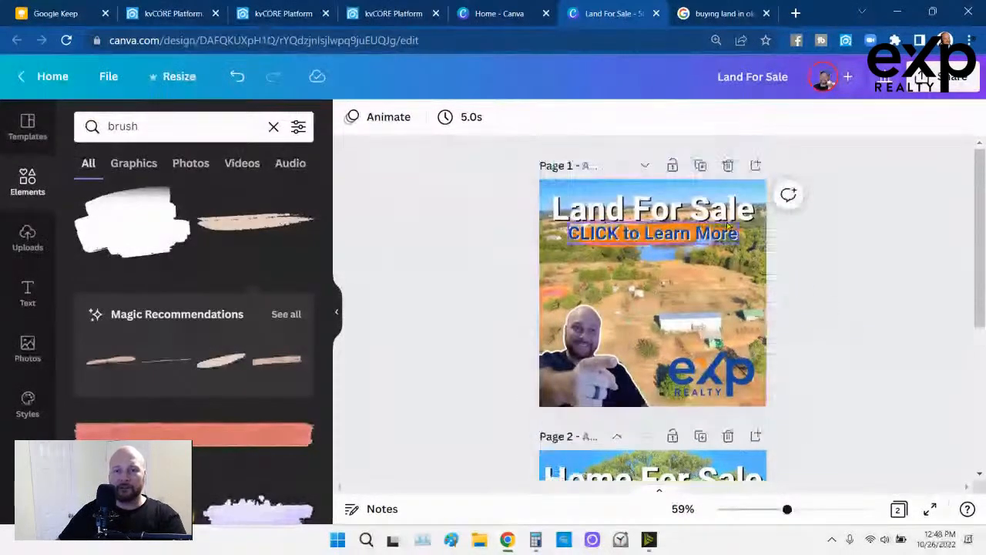
click(700, 166)
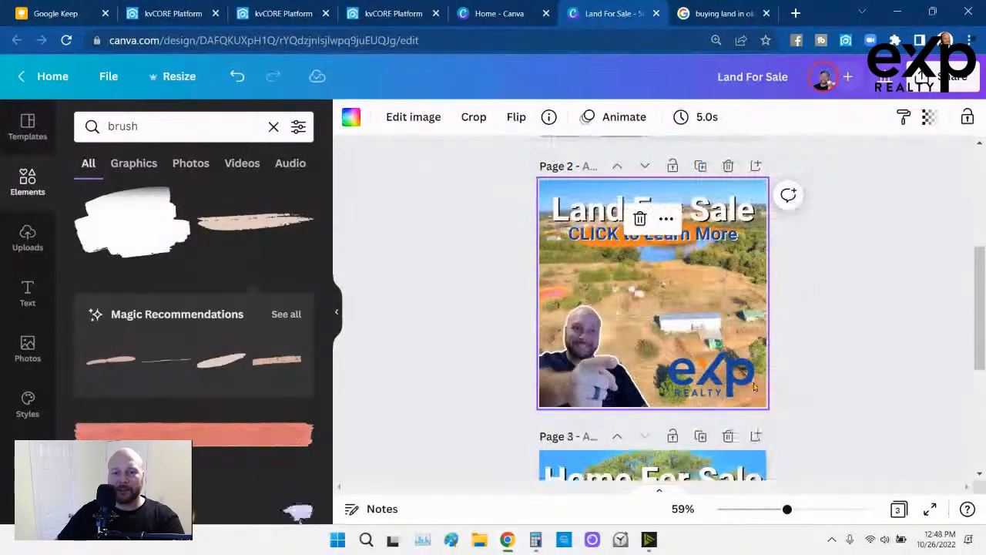
click(645, 166)
scroll(701, 268, up, 5)
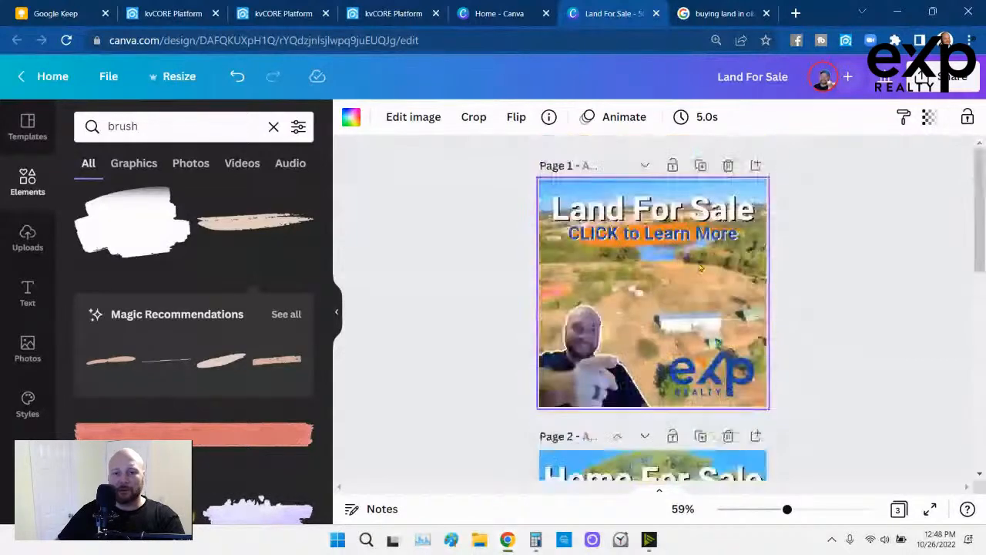
Remove the background photo from page 3 and add the uploaded aerial land photo with trees in the foreground
scroll(701, 268, down, 7)
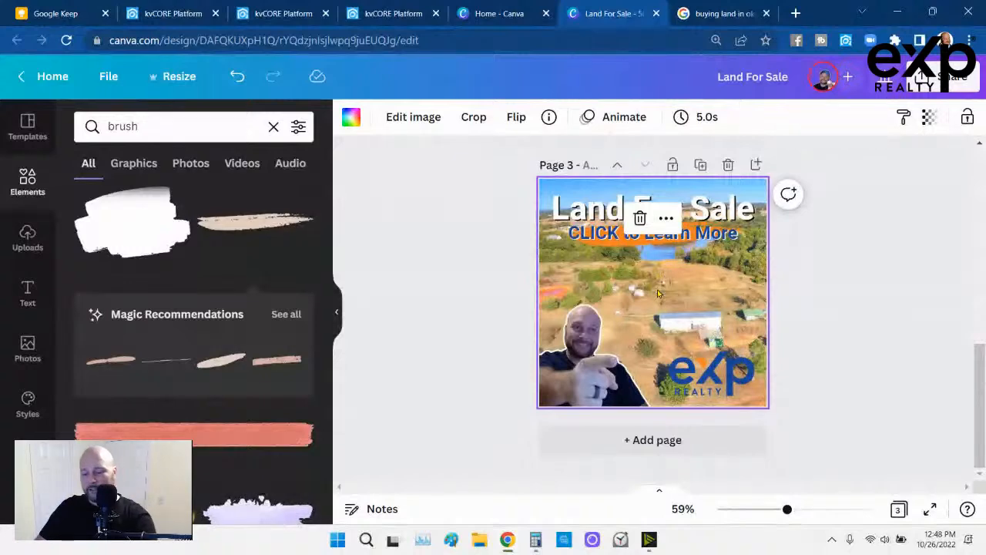
key(Delete)
click(27, 239)
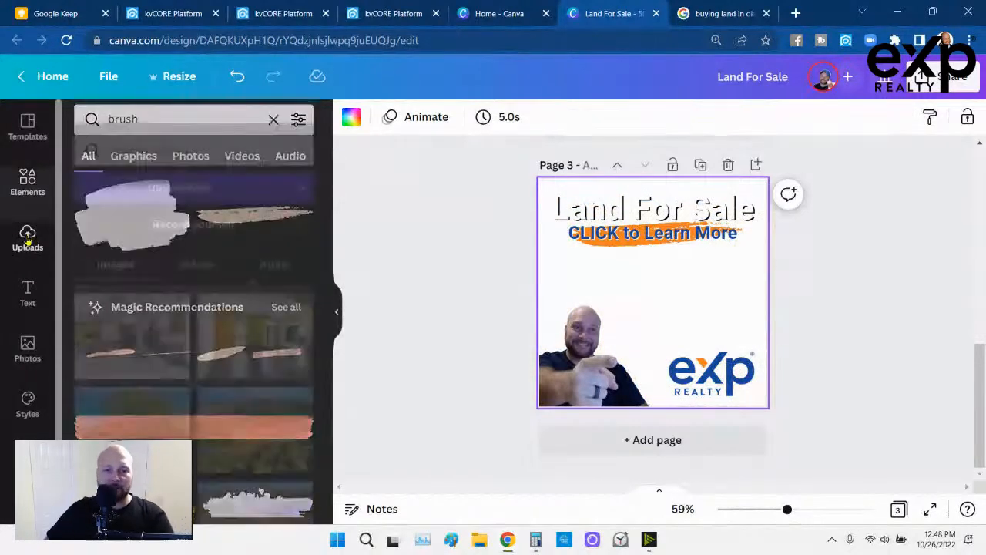
scroll(185, 339, down, 3)
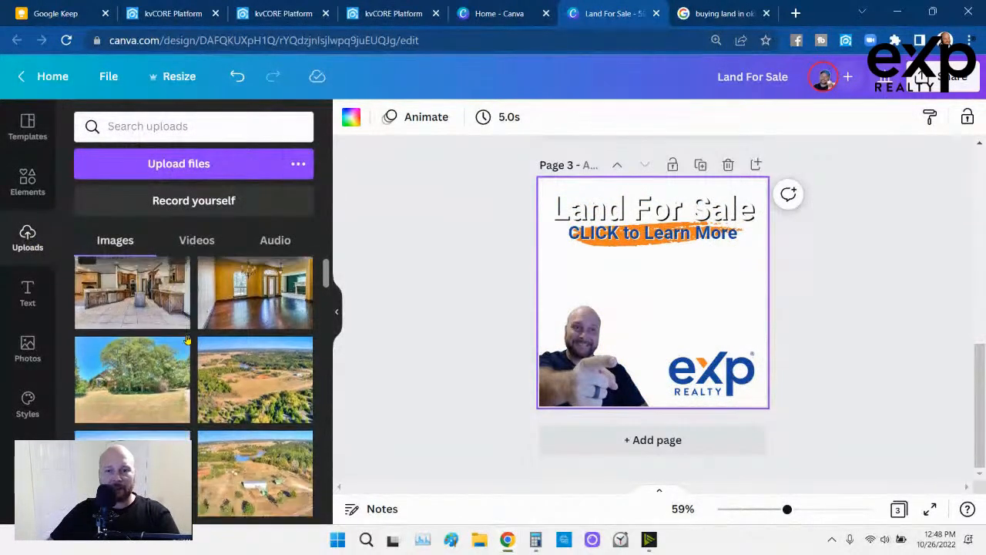
scroll(181, 385, up, 3)
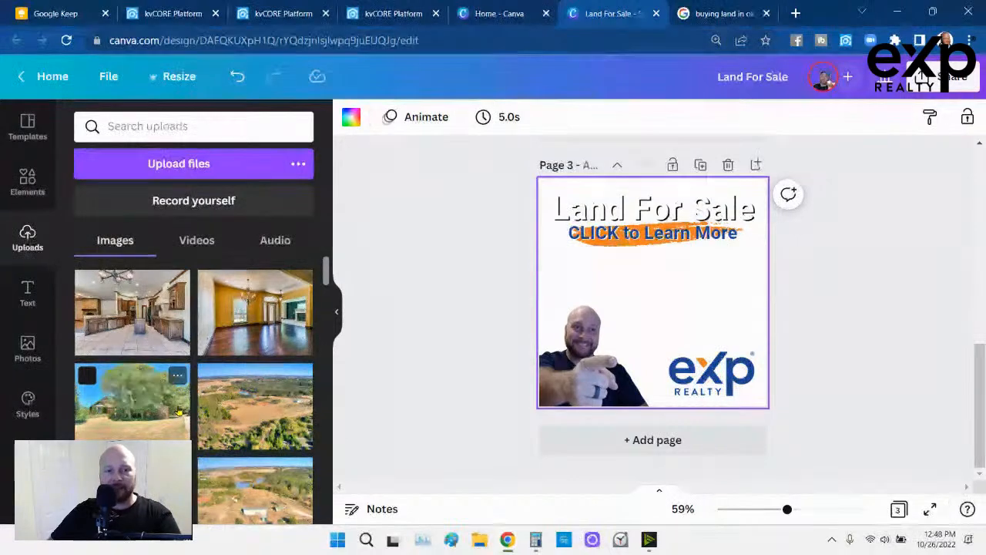
scroll(245, 344, down, 2)
click(245, 344)
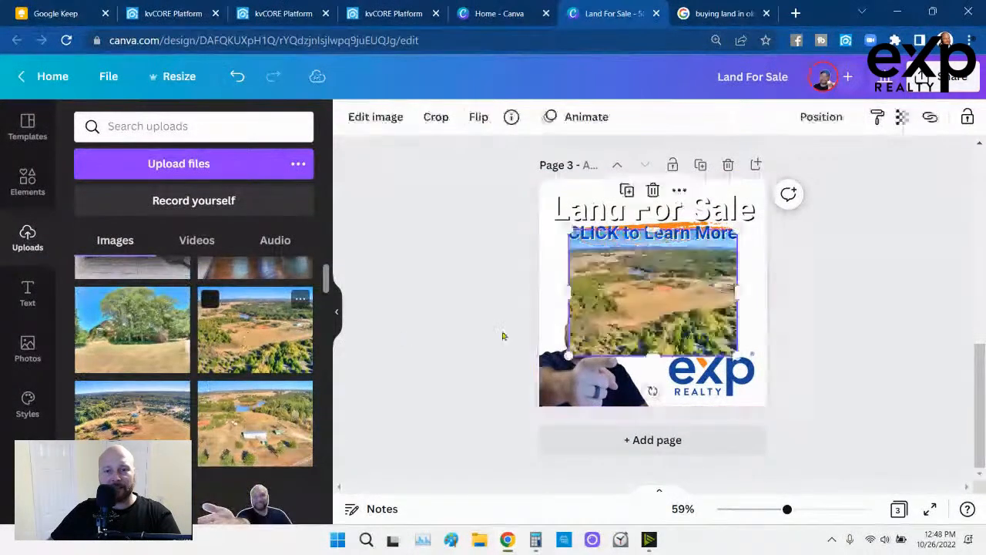
Enlarge the aerial photo to cover all of page 3 and send it behind the text, cutout and logo
drag(568, 218, 521, 157)
drag(739, 353, 804, 406)
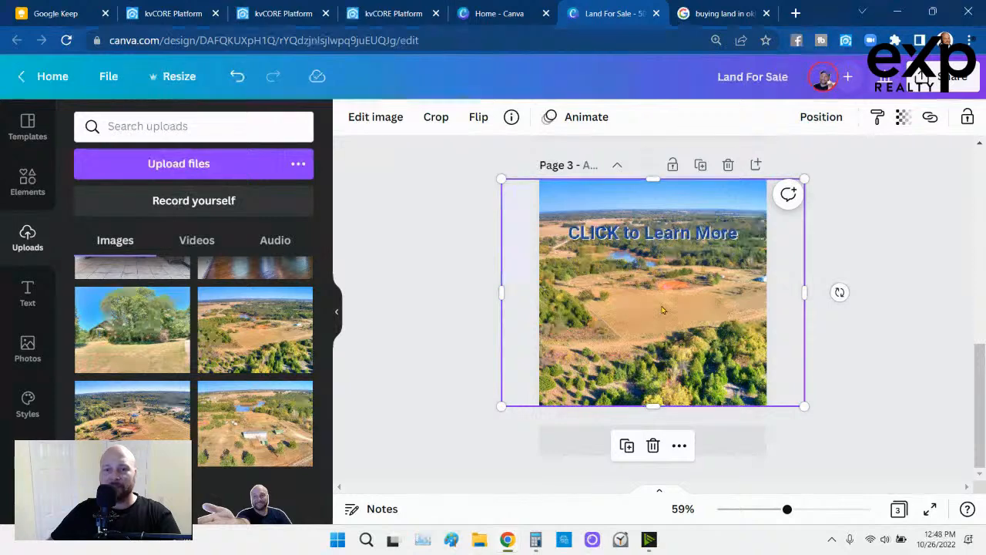
click(820, 117)
click(777, 194)
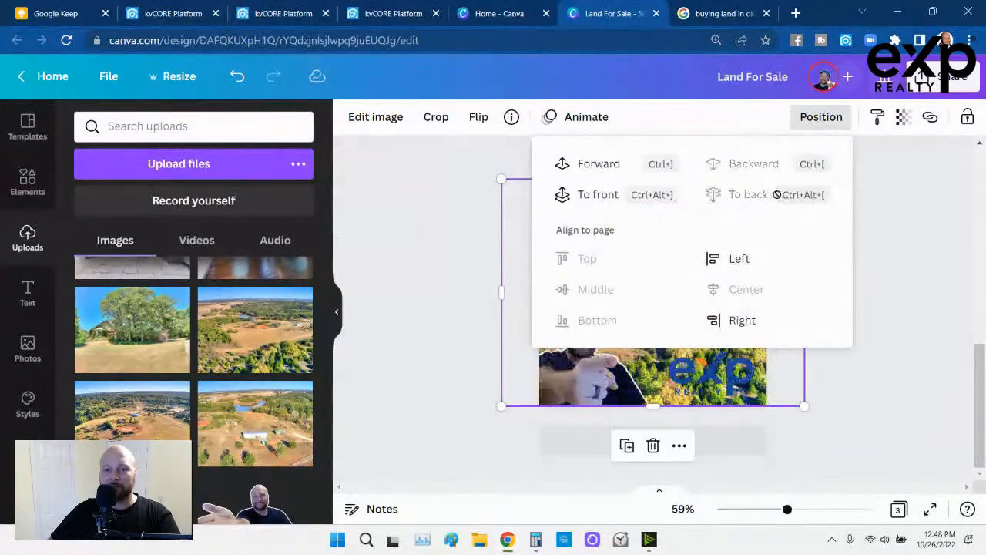
click(457, 258)
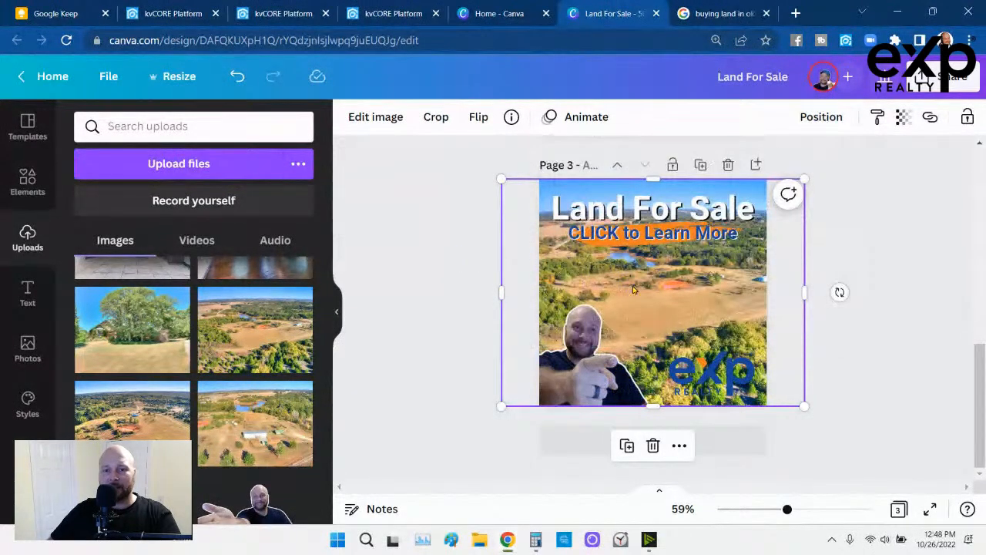
Duplicate the "Home For Sale" page and move the copy to the end of the design as page 4
scroll(639, 286, up, 5)
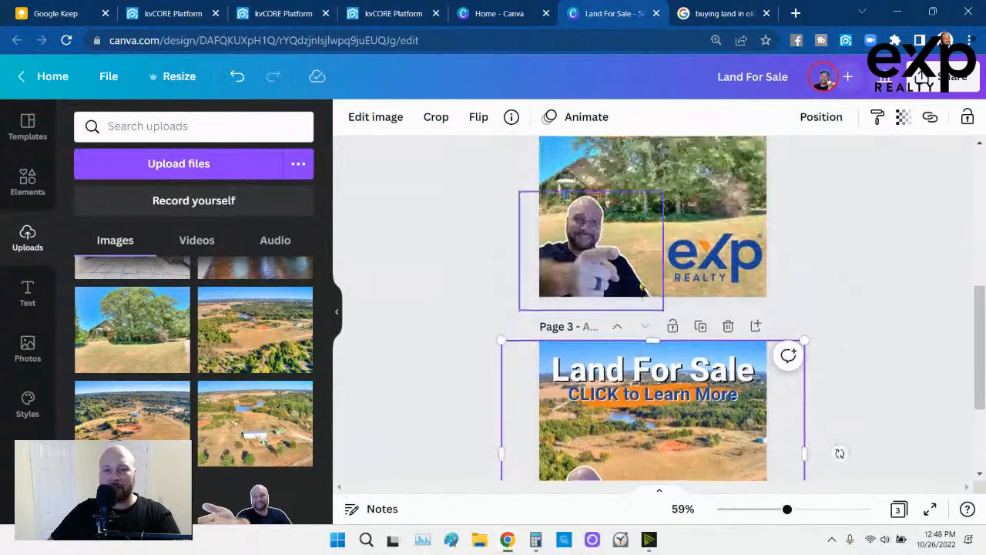
click(700, 269)
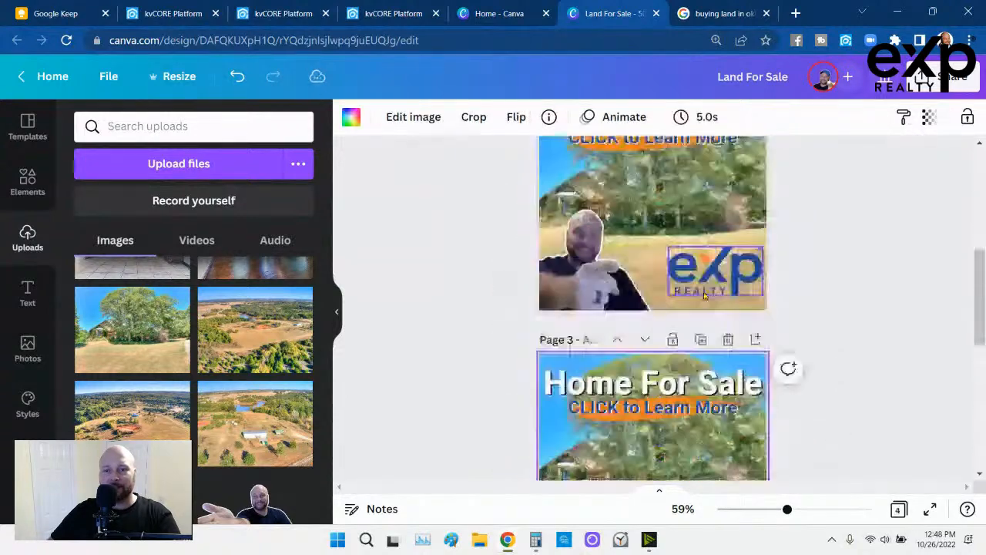
click(645, 280)
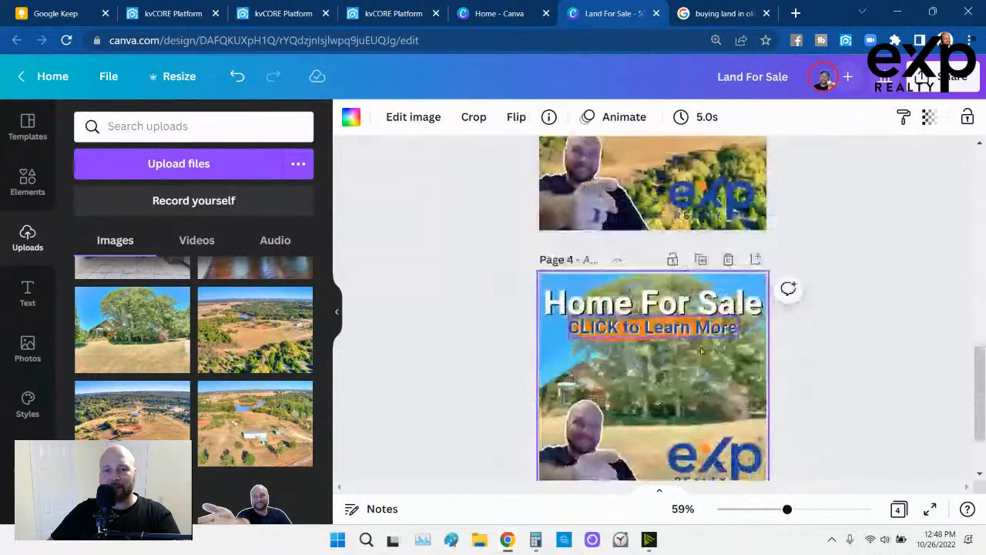
Remove the background photo from page 4 and add the uploaded interior photo of the room with yellow walls
key(Delete)
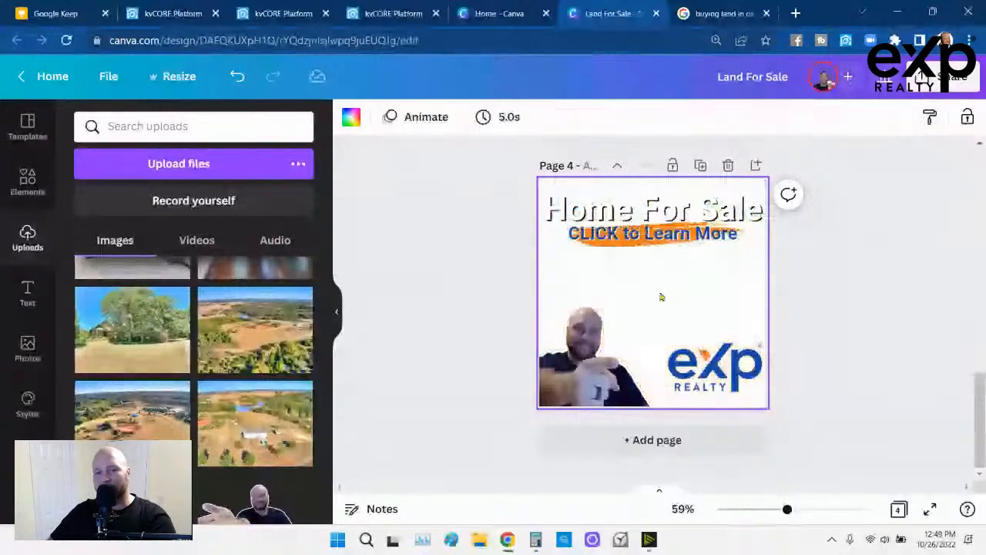
scroll(188, 339, up, 3)
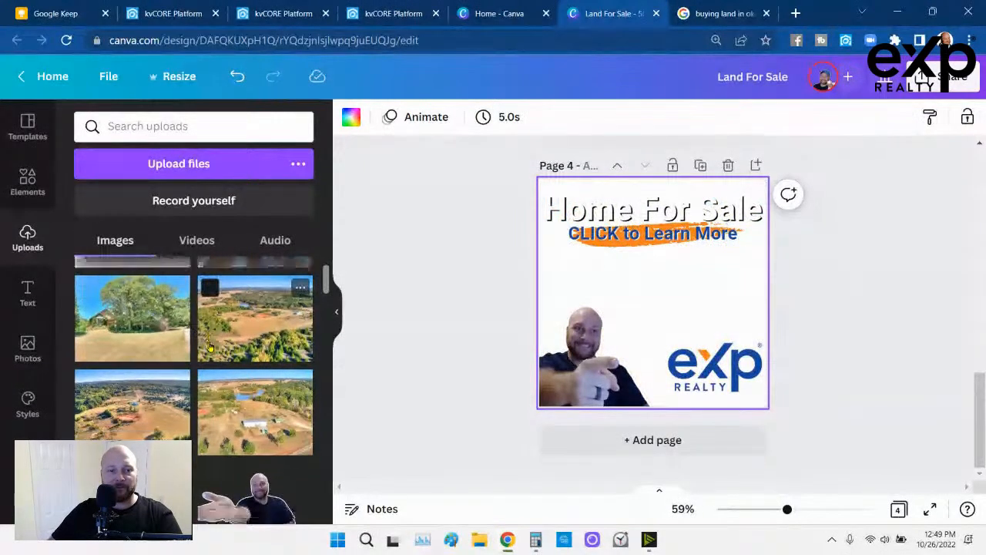
click(254, 310)
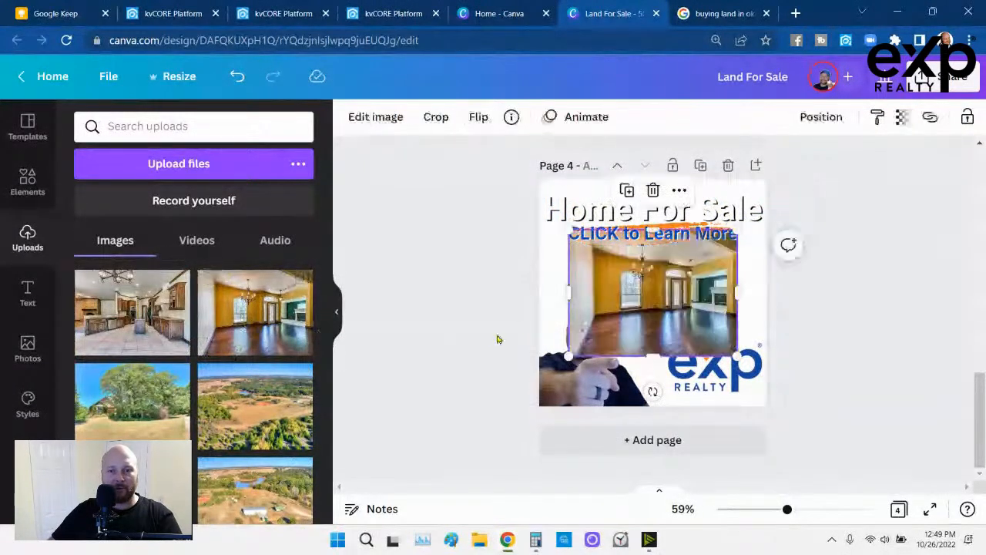
Enlarge the interior photo to cover page 4, align its right edge with the page, and send it to the back
drag(567, 230, 502, 179)
drag(736, 356, 805, 406)
drag(689, 333, 651, 328)
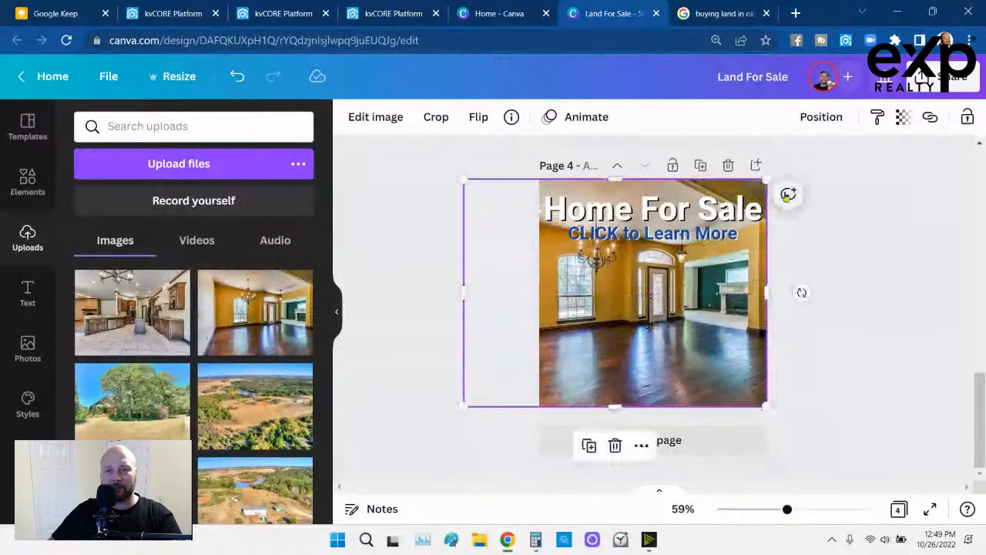
click(830, 123)
click(761, 193)
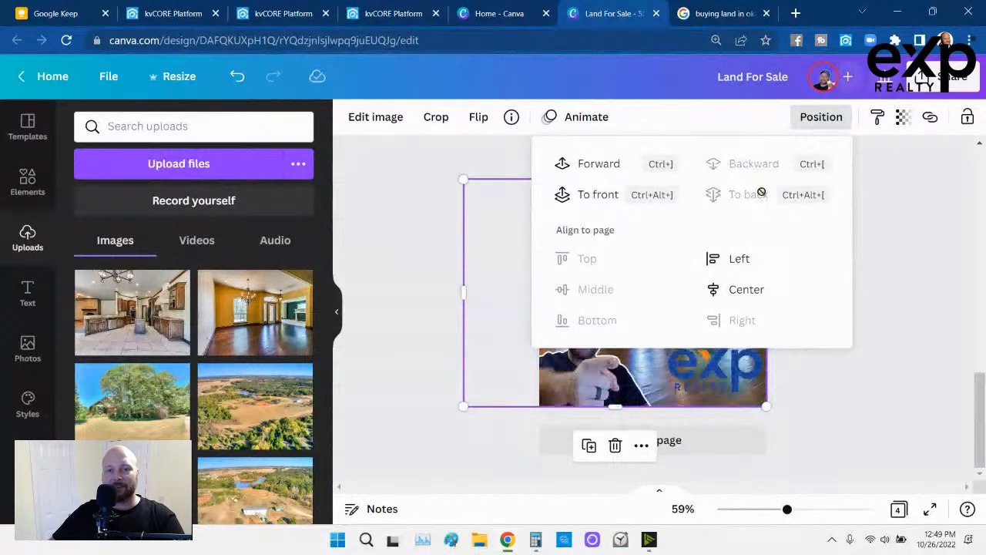
click(424, 244)
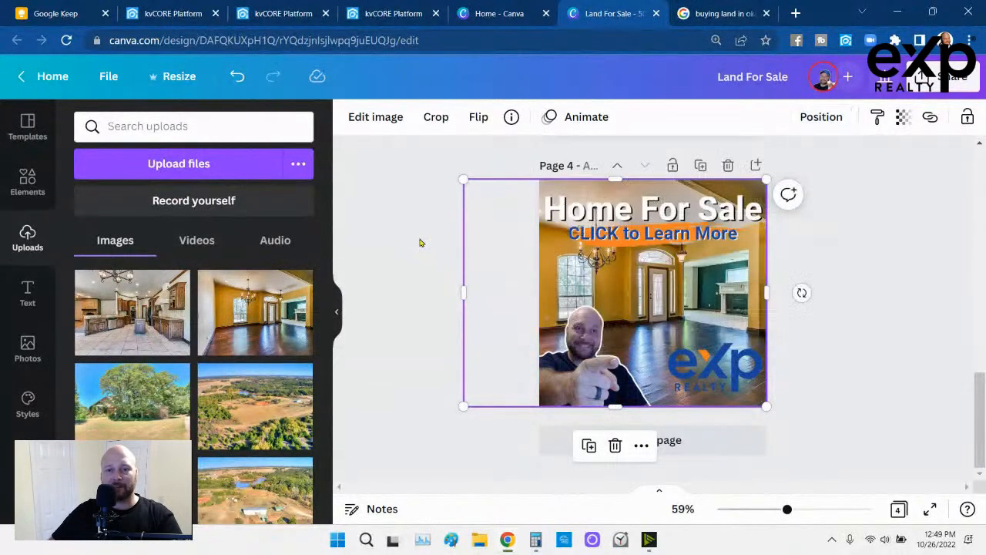
Add the uploaded white eXp Realty logo to page 4
click(840, 276)
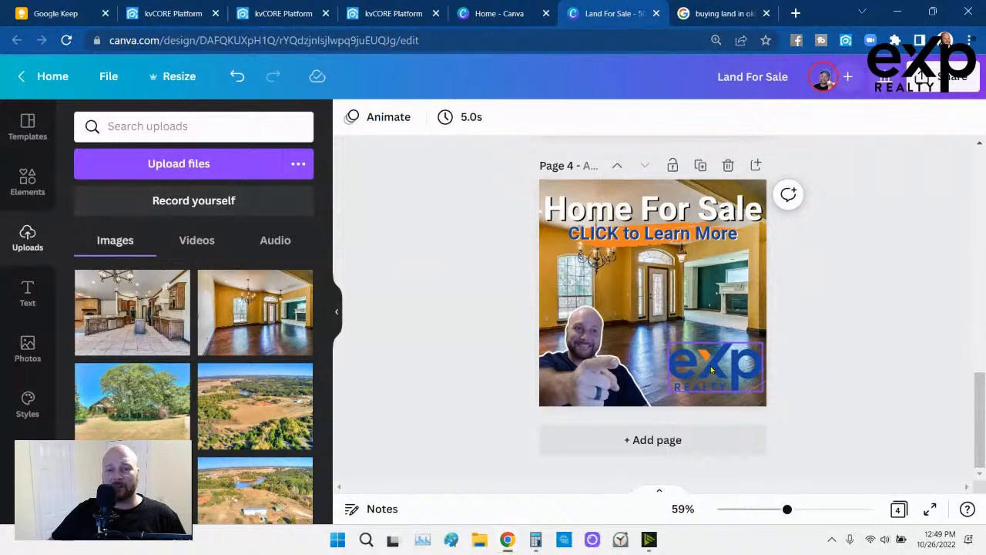
click(728, 381)
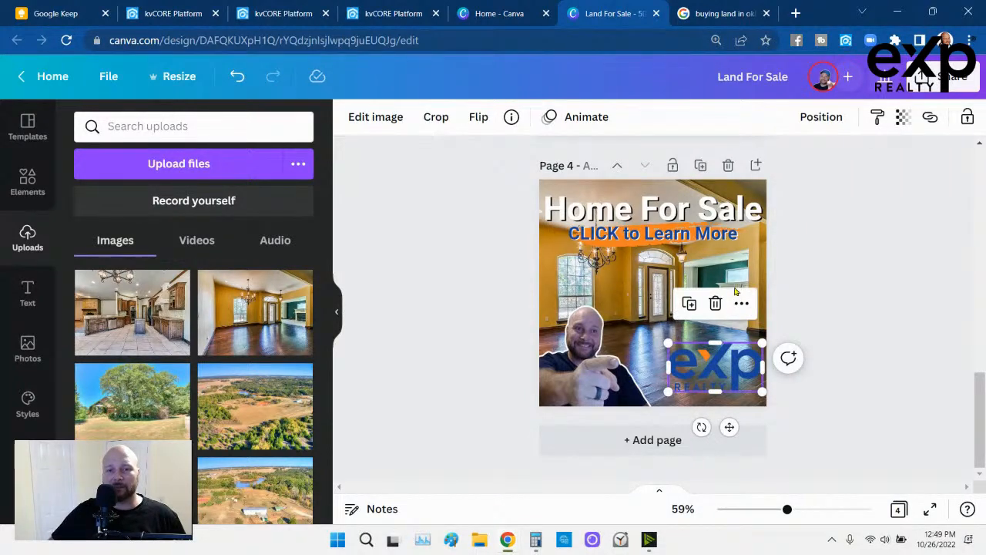
scroll(212, 276, down, 10)
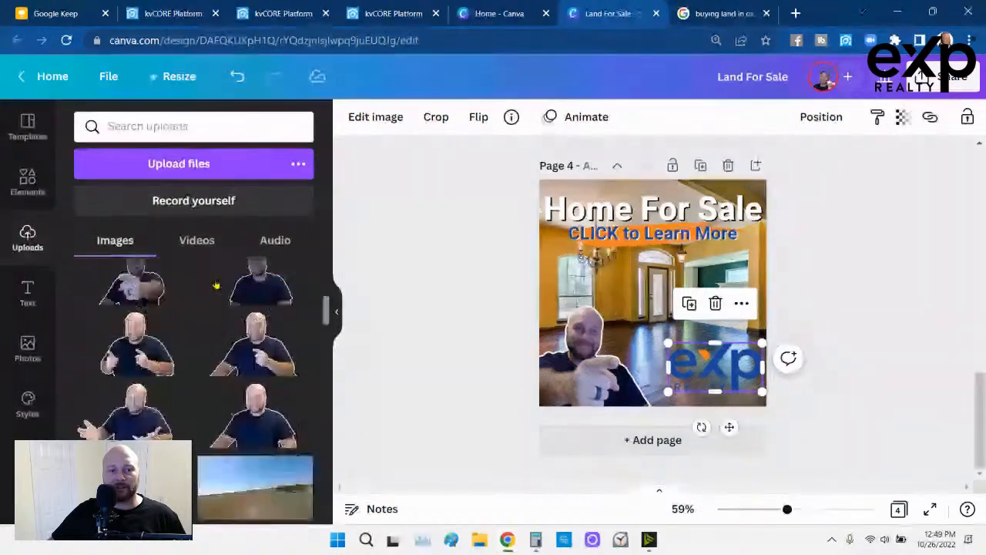
scroll(216, 298, down, 2)
click(254, 372)
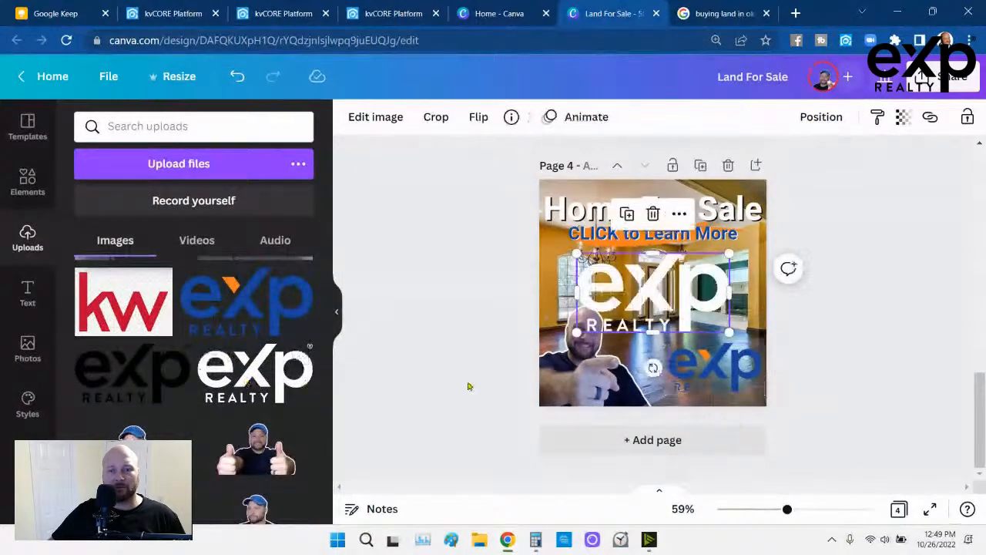
Shrink the white logo, place it in the lower-right corner of page 4, and delete the blue logo beneath it
drag(680, 298, 707, 360)
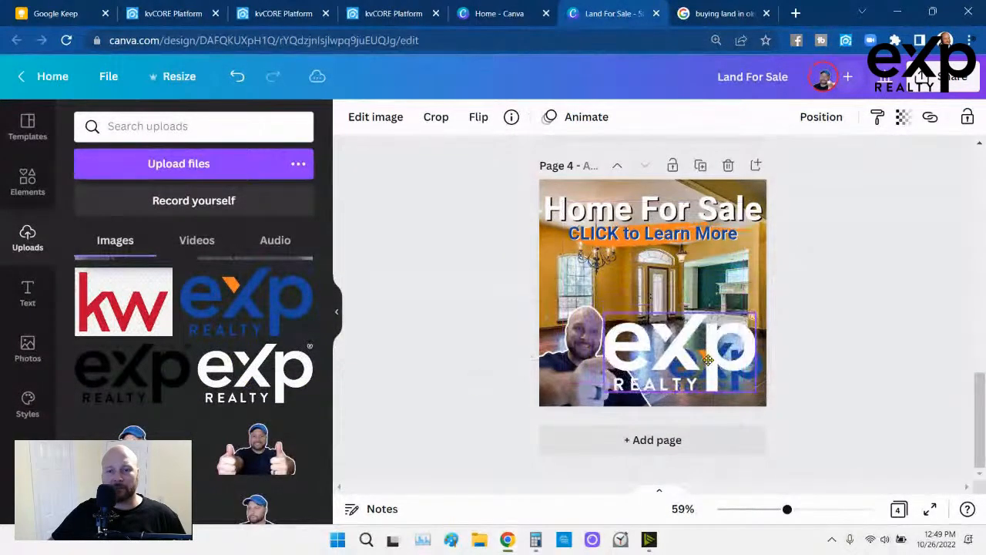
drag(606, 315, 671, 347)
drag(714, 376, 692, 369)
click(713, 366)
key(Delete)
click(864, 303)
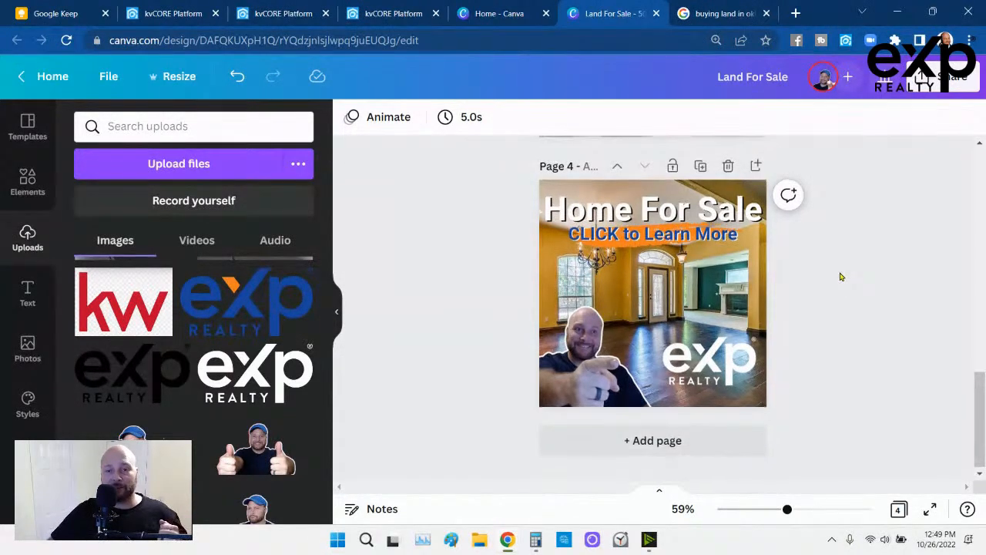
Replace the blue logo on page 3 with the uploaded white eXp Realty logo, placed in the lower-right corner
scroll(841, 277, up, 5)
scroll(840, 279, up, 8)
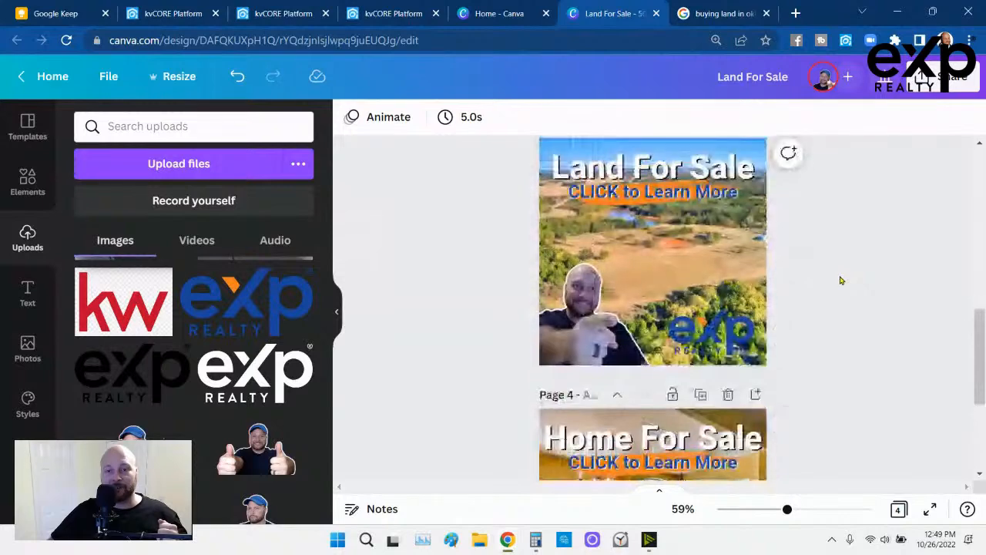
scroll(840, 280, down, 10)
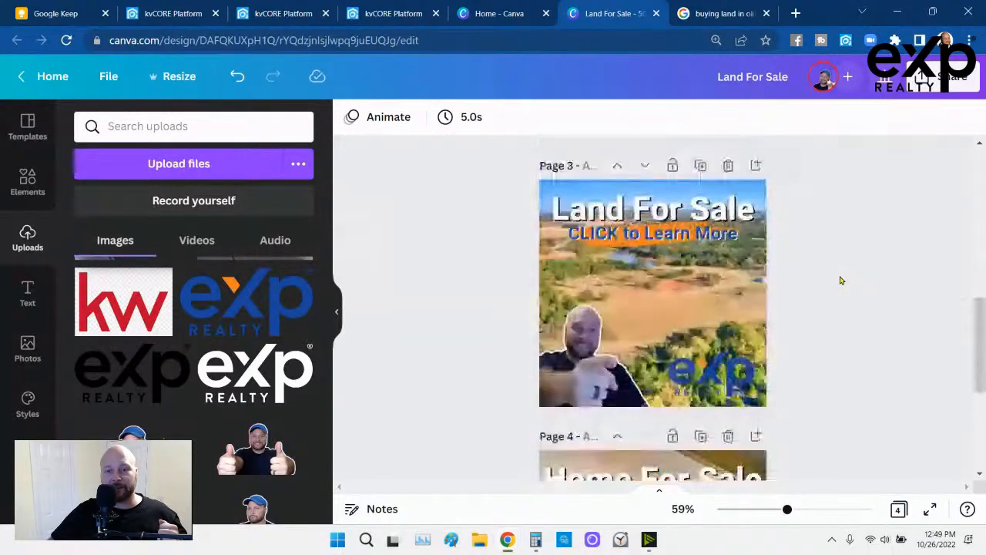
scroll(812, 289, up, 5)
click(735, 333)
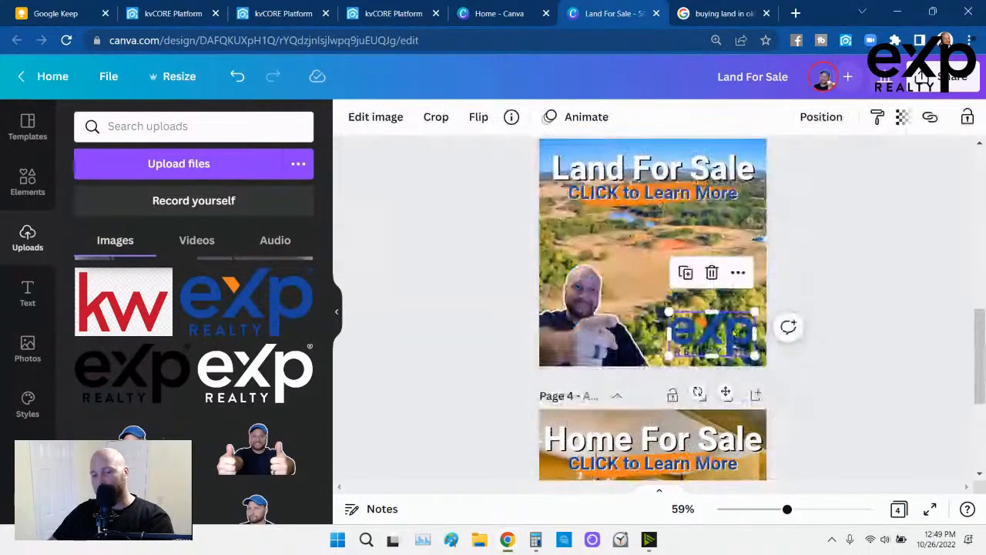
key(Delete)
click(299, 365)
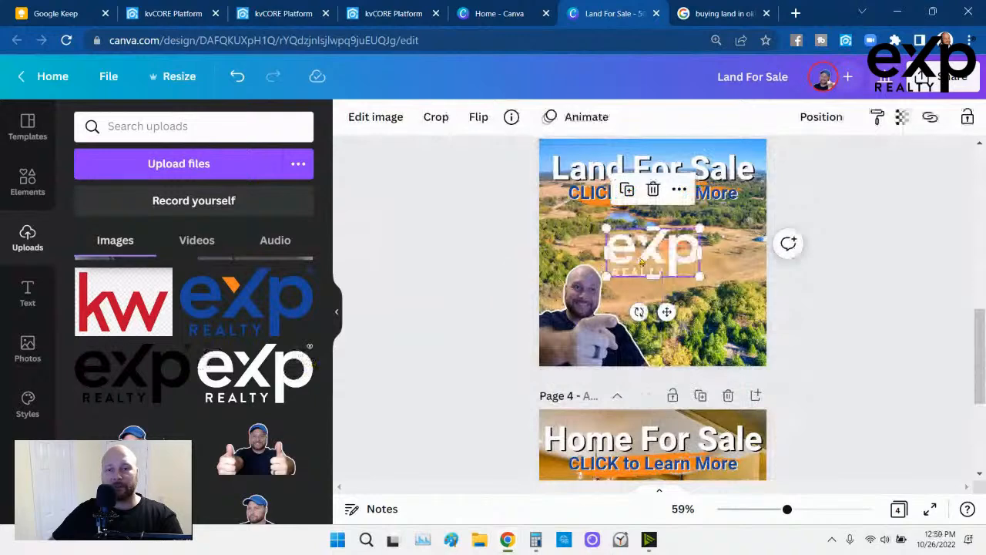
drag(642, 258, 696, 330)
click(842, 321)
Duplicate the "Land For Sale" page 3 and move the copy to the end of the design as page 5
scroll(842, 321, down, 3)
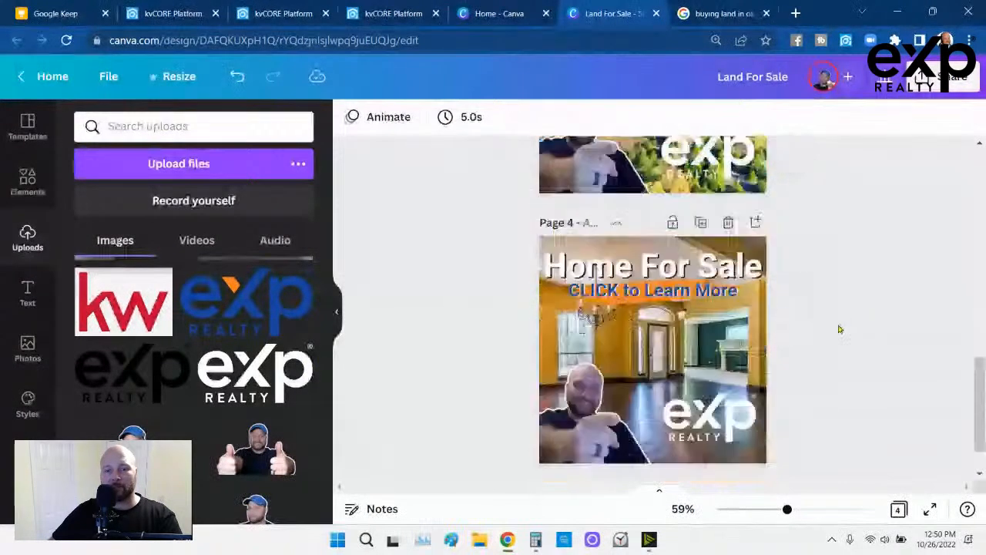
scroll(840, 329, up, 4)
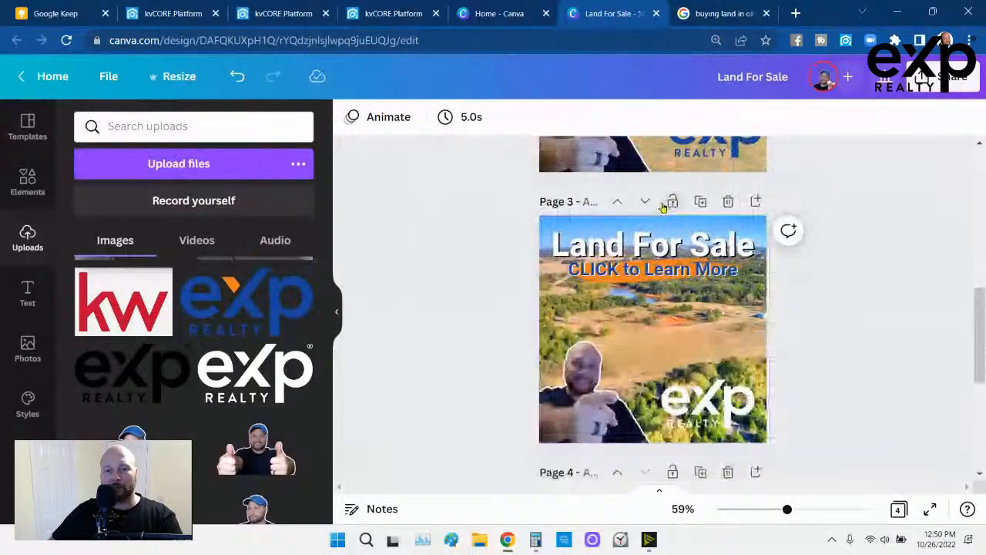
click(700, 202)
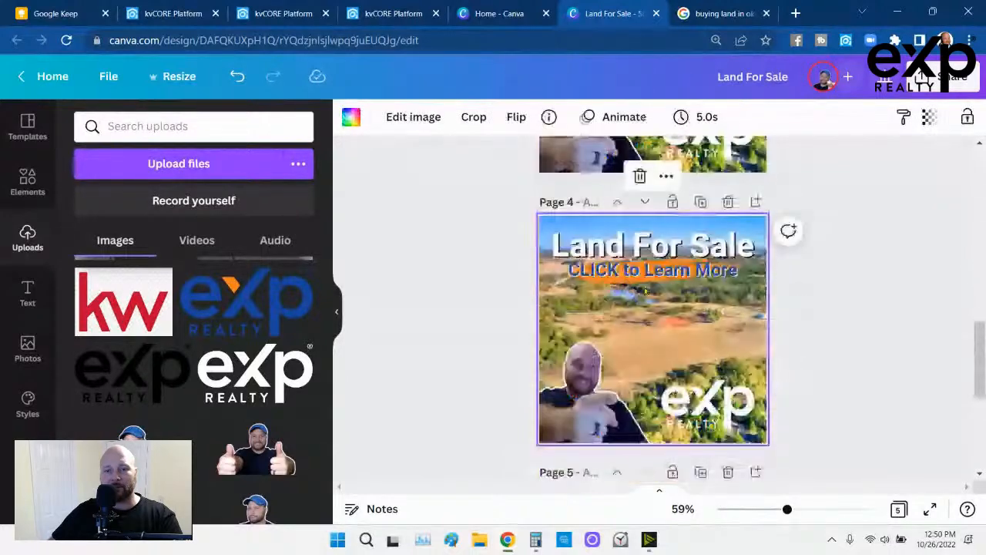
scroll(863, 367, down, 3)
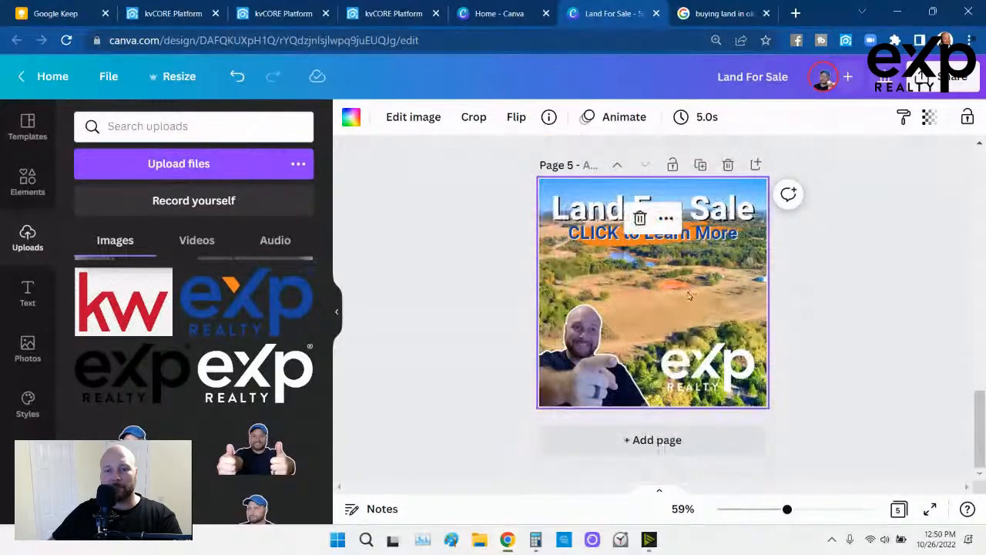
Remove the background photo from page 5 and add the uploaded aerial photo of the land with red soil and a wide horizon
key(Delete)
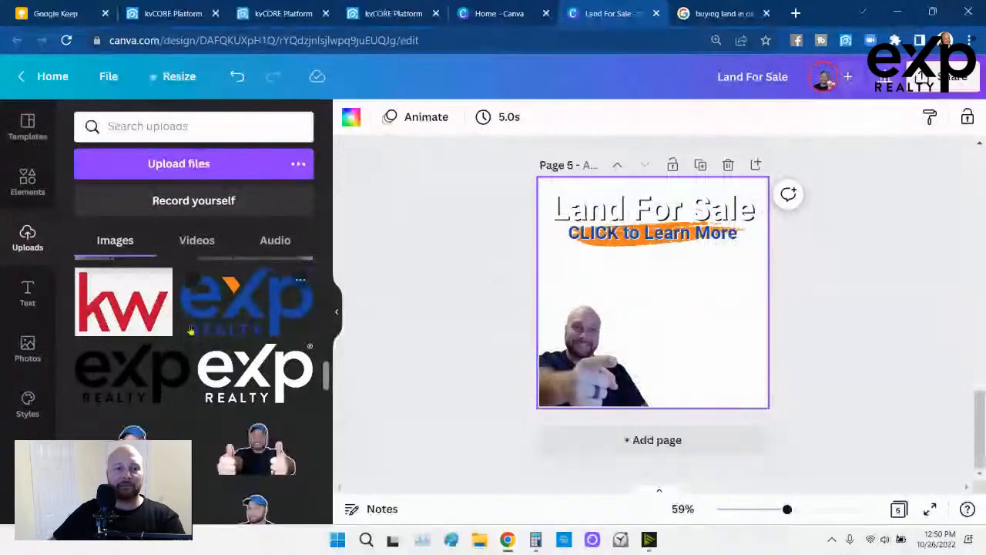
scroll(196, 332, down, 5)
scroll(195, 331, up, 5)
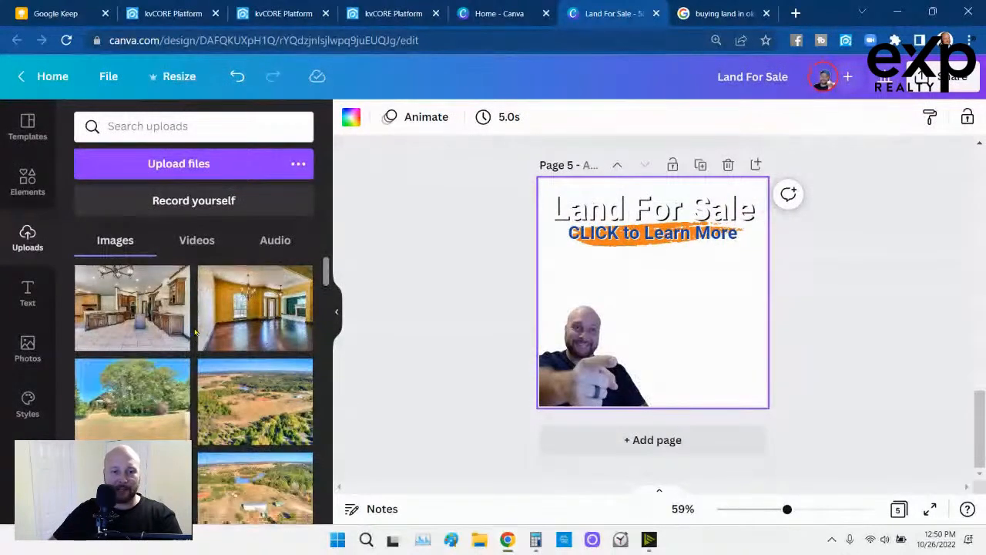
scroll(193, 383, down, 4)
scroll(193, 382, up, 1)
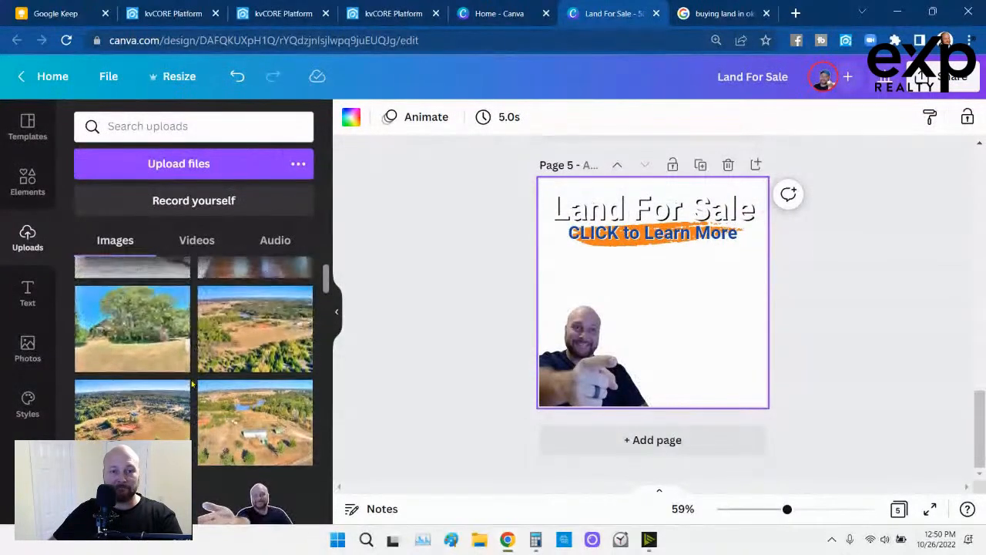
click(150, 433)
Enlarge the aerial photo to cover all of page 5 and send it to the back
drag(567, 229, 502, 178)
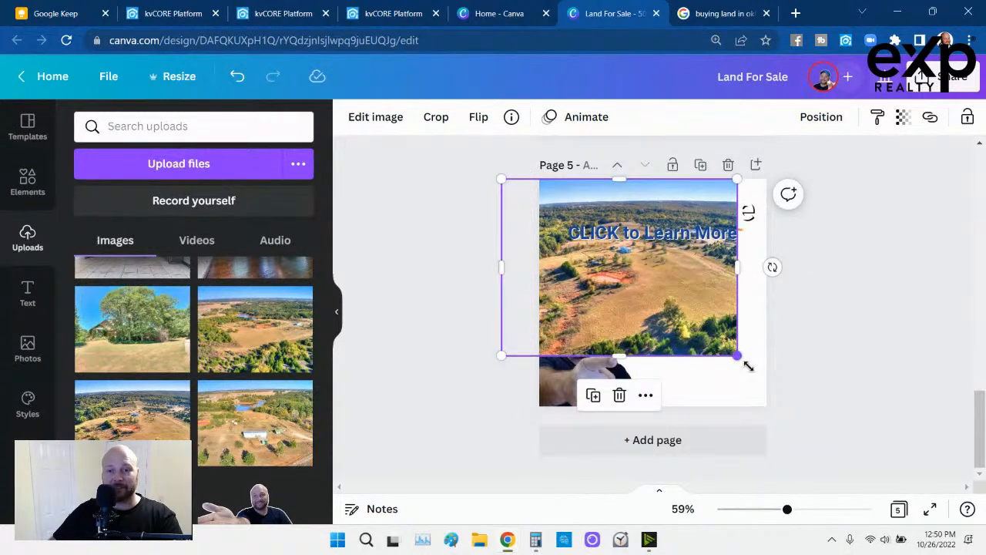
drag(746, 365, 792, 417)
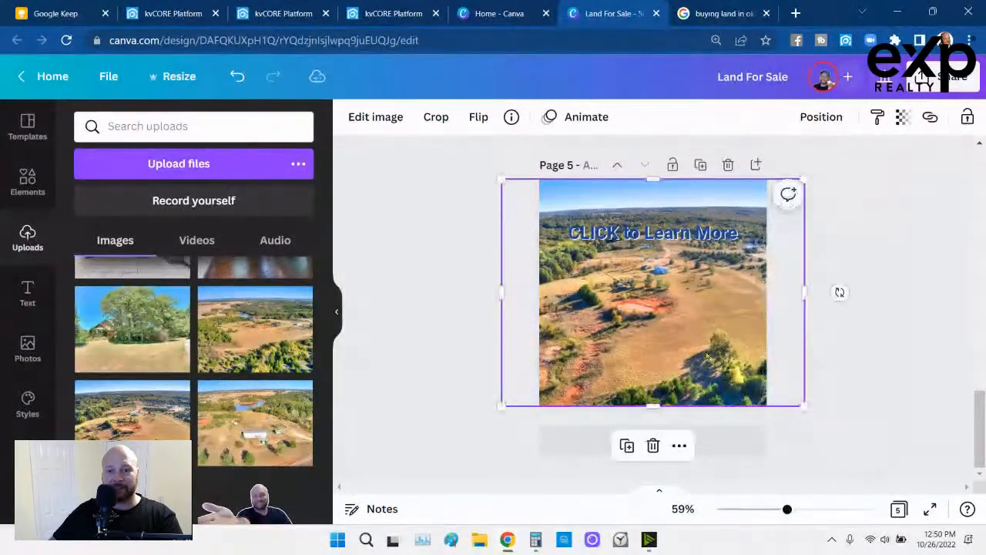
click(822, 116)
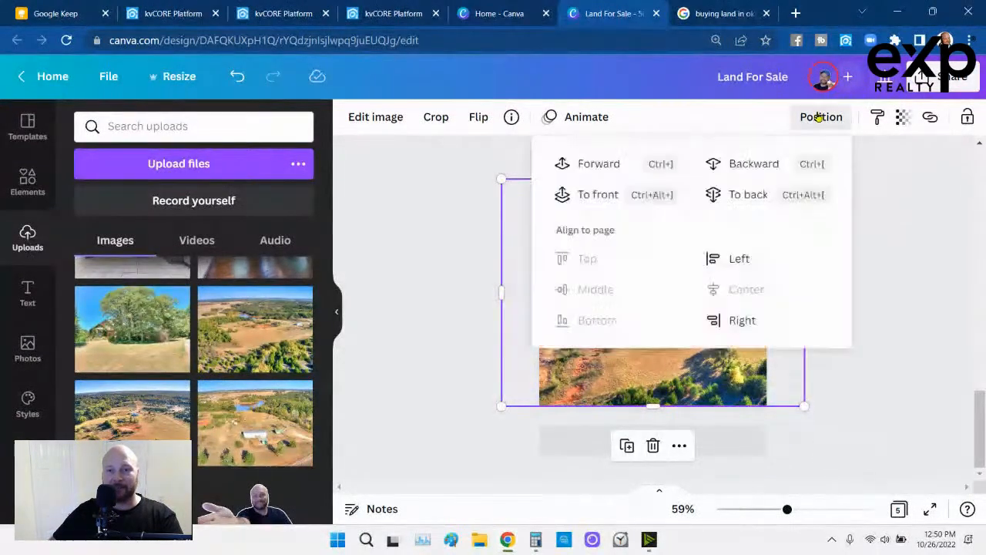
click(763, 194)
click(459, 243)
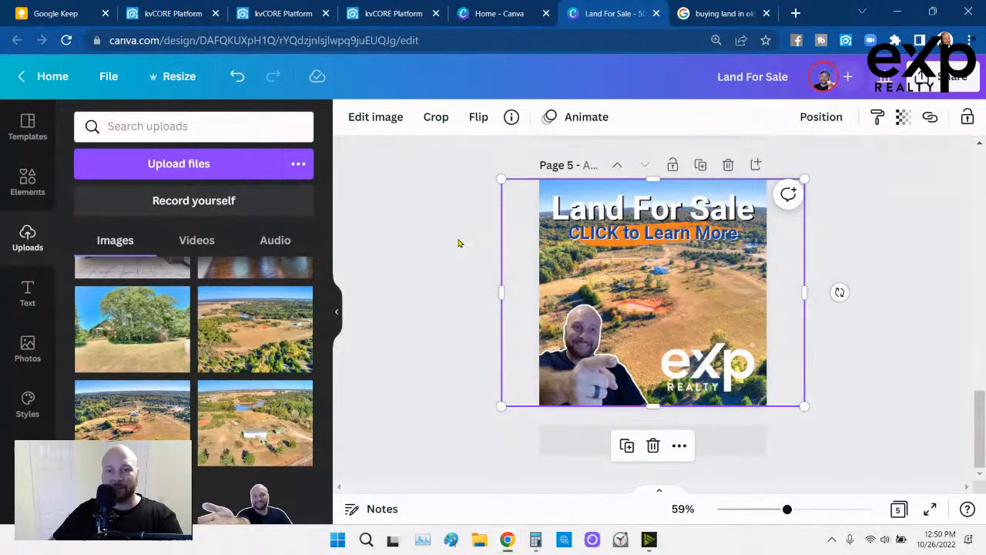
Duplicate the "Home For Sale" page 4 and move the copy to the end of the design as page 6
scroll(459, 243, up, 7)
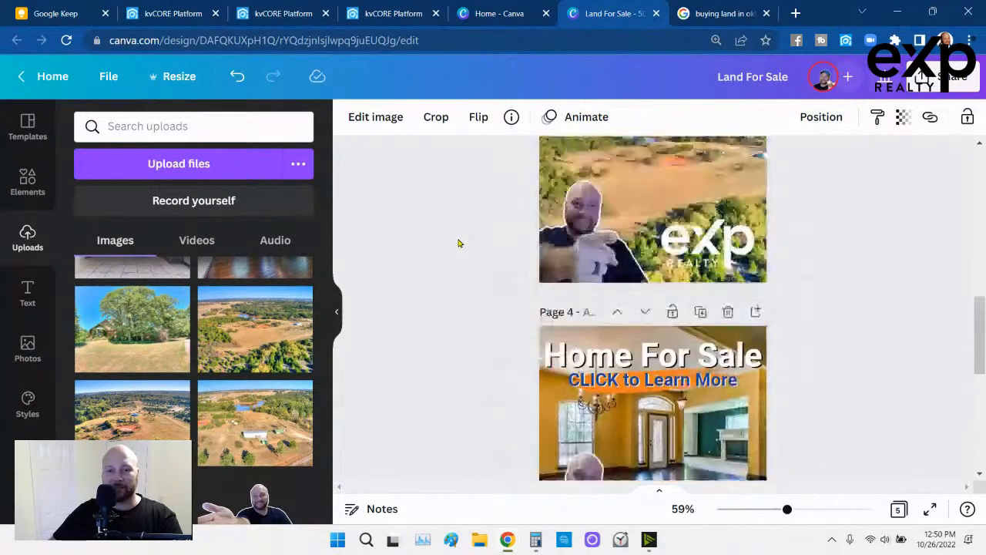
scroll(458, 243, down, 6)
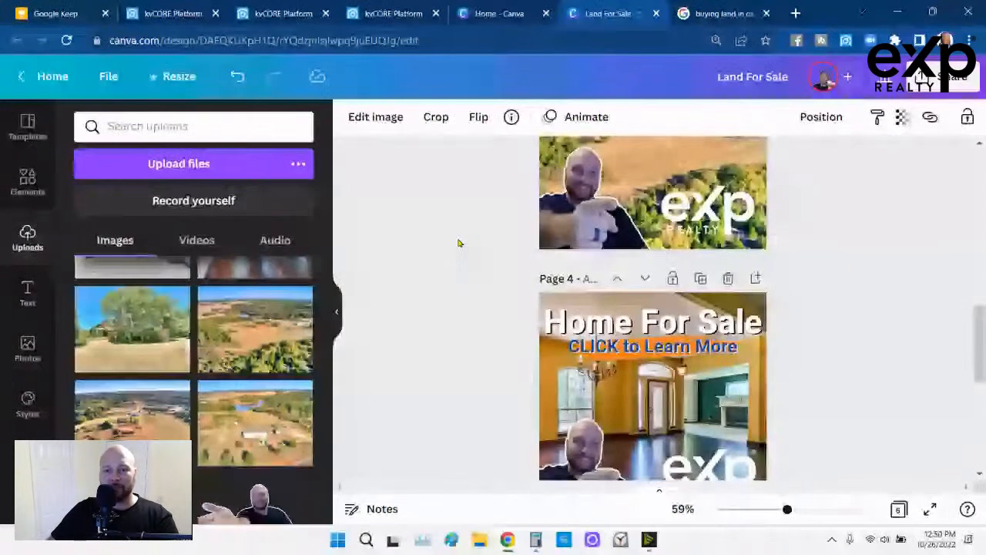
scroll(458, 243, up, 3)
scroll(458, 243, up, 7)
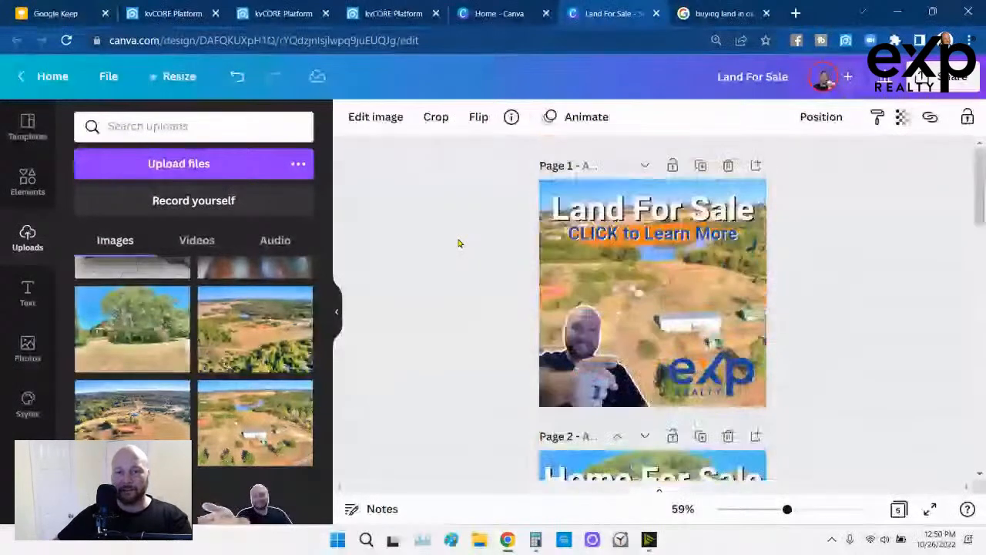
scroll(458, 244, down, 15)
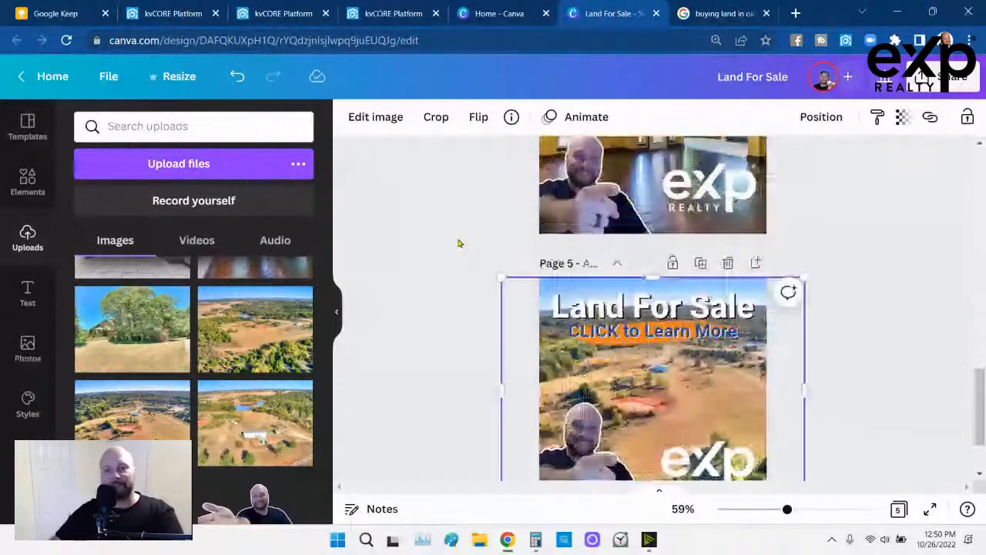
scroll(462, 240, up, 5)
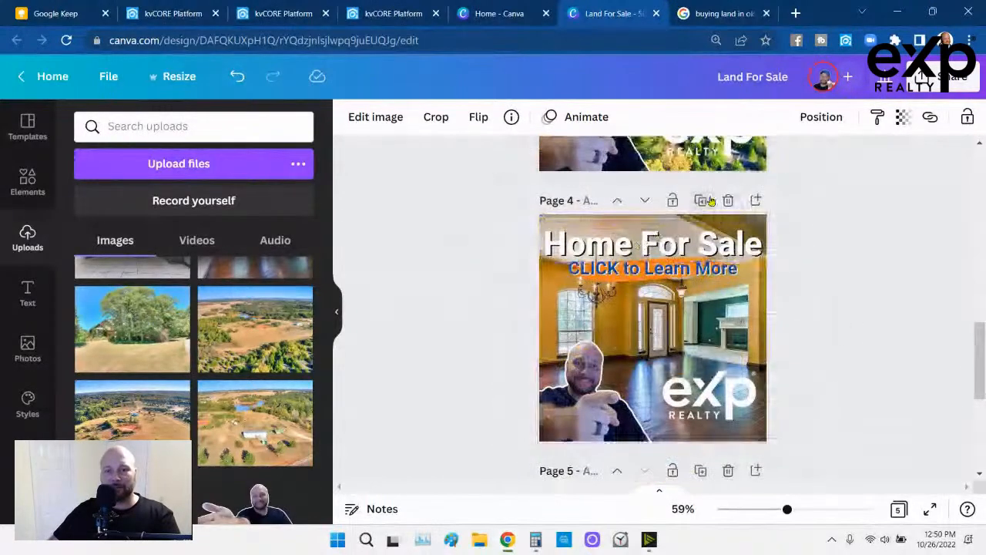
click(701, 200)
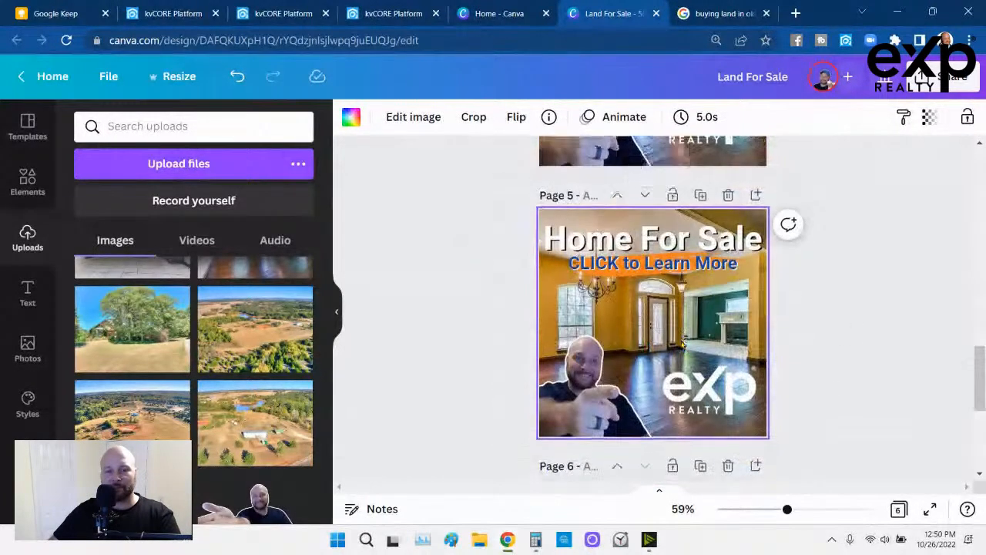
scroll(682, 345, down, 2)
scroll(669, 331, up, 2)
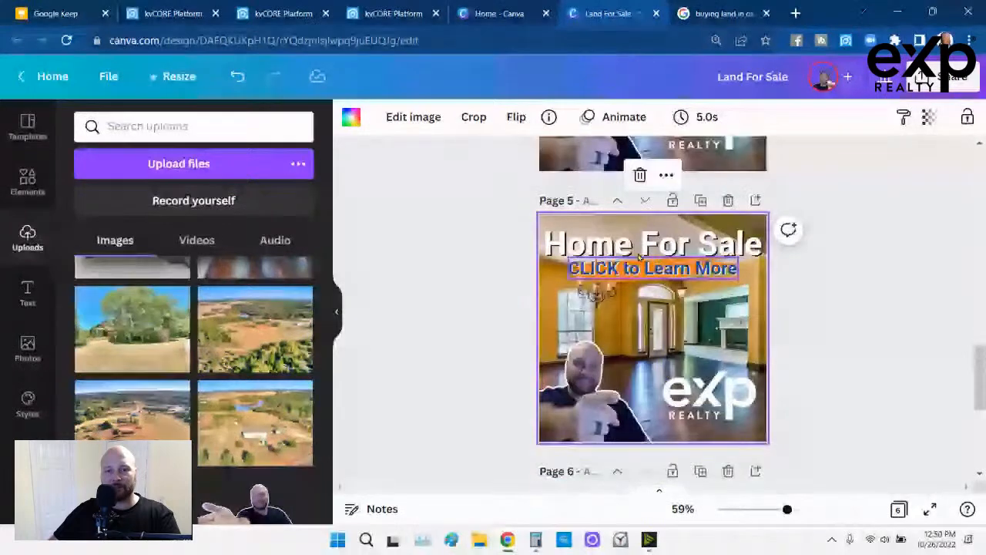
click(645, 203)
scroll(655, 235, down, 2)
scroll(653, 235, down, 2)
Remove the background photo from page 6 and add the uploaded kitchen photo
click(670, 315)
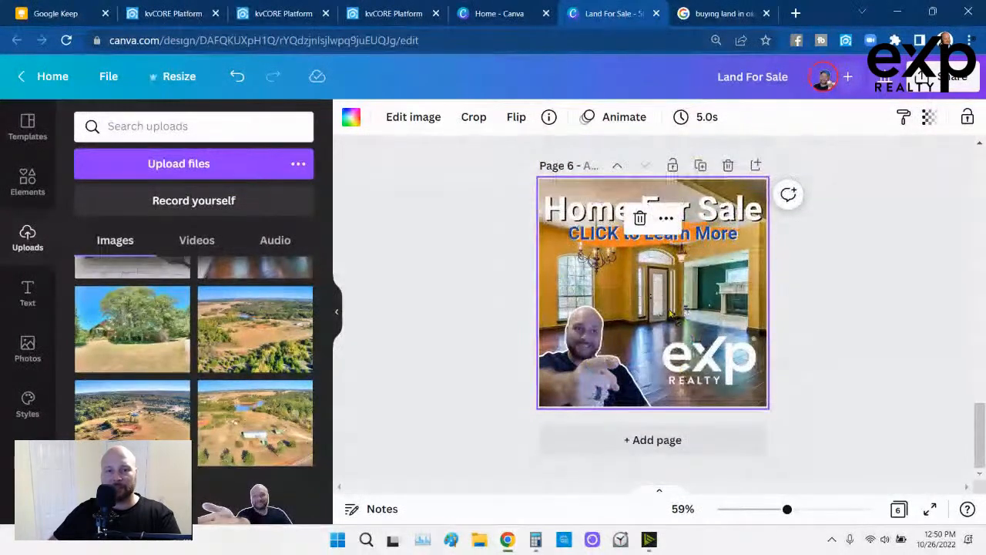
key(Delete)
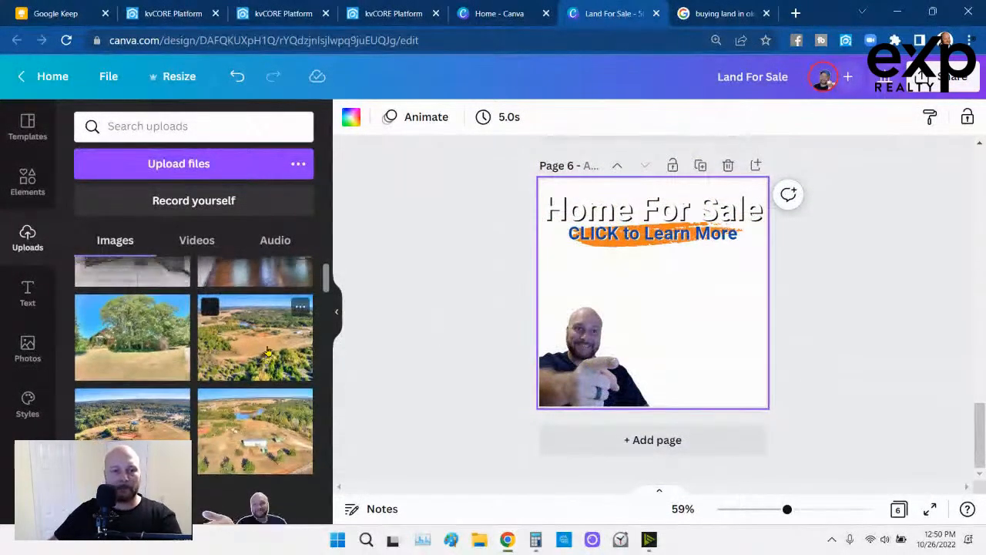
scroll(254, 347, up, 2)
click(131, 311)
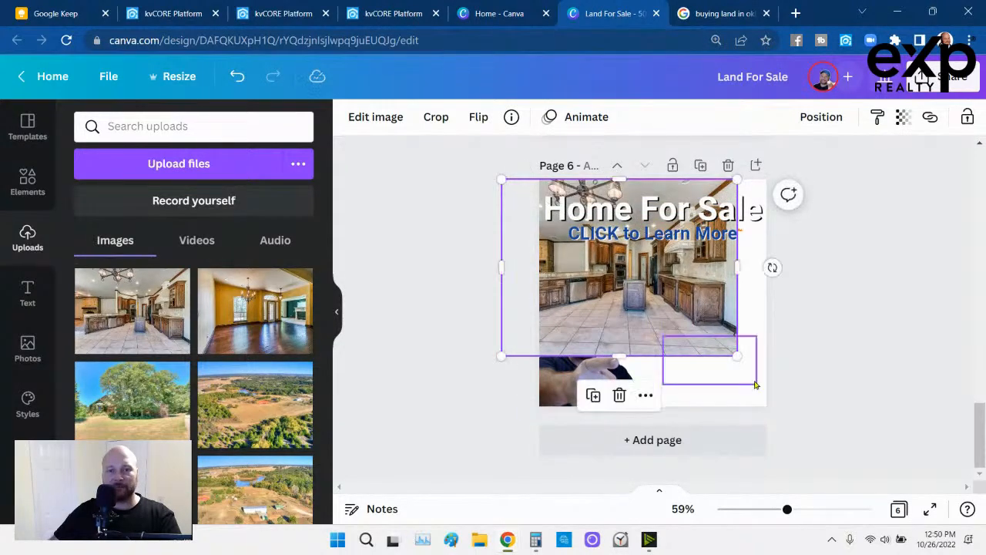
Enlarge the kitchen photo to cover page 6, shift it slightly to the right, and send it to the back
drag(738, 356, 785, 422)
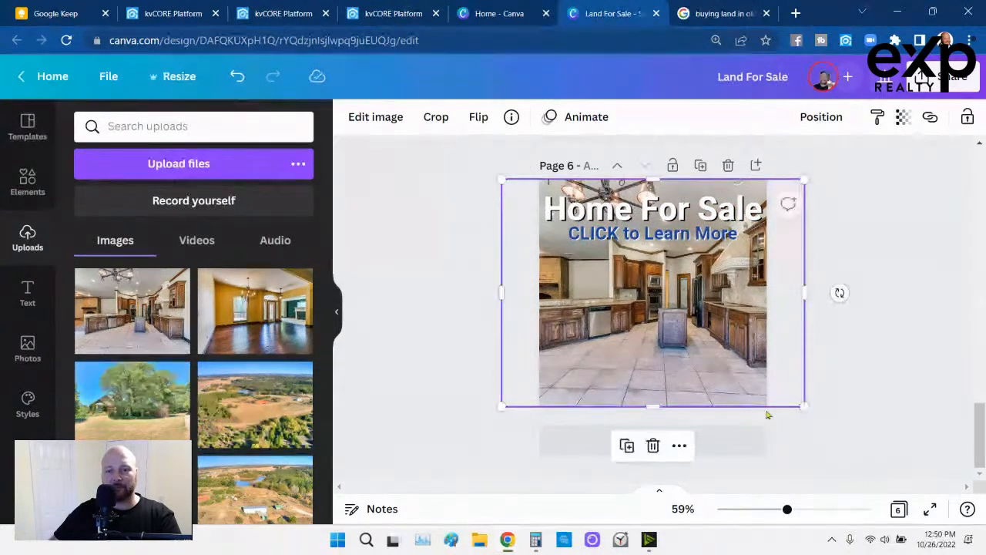
drag(713, 350, 733, 348)
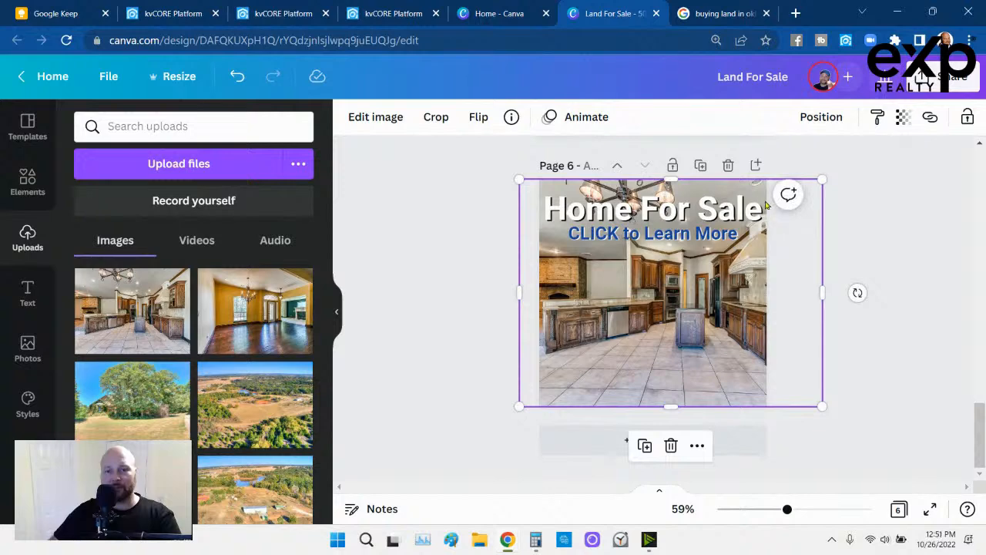
click(827, 128)
click(779, 195)
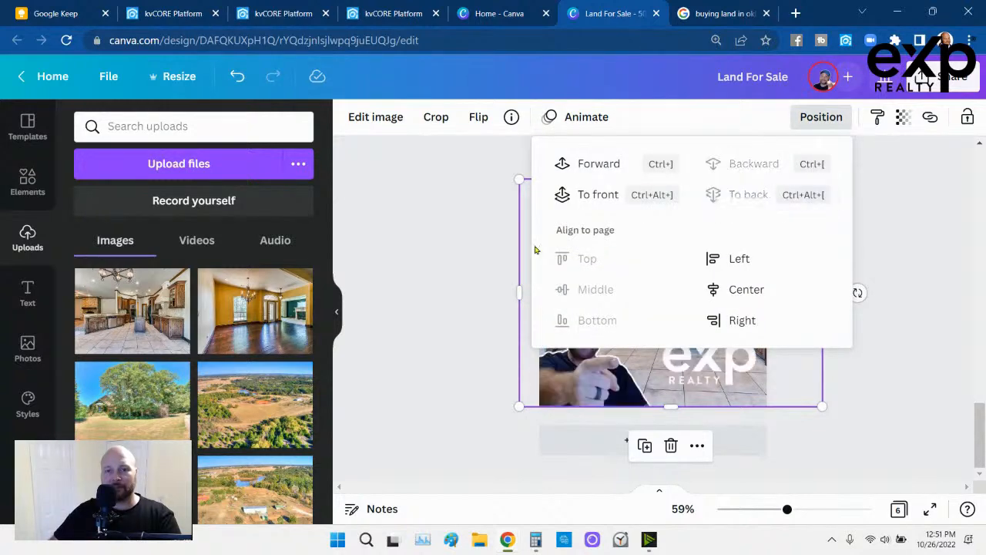
click(482, 254)
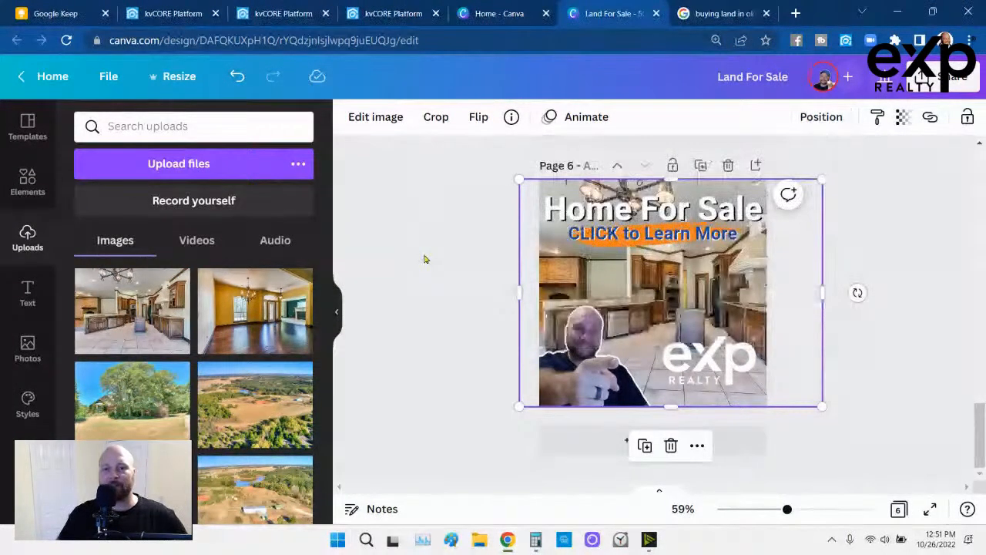